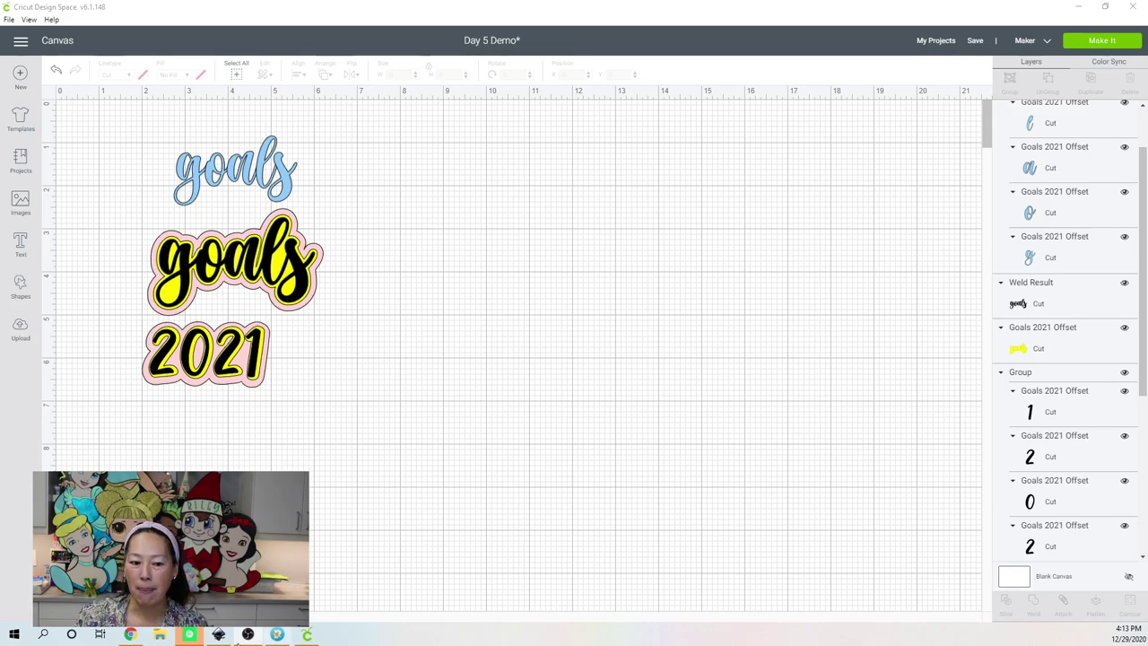
# Bring up FontLab Pad and move it to the right of the goals designs on the canvas
pyautogui.click(276, 635)
pyautogui.moveTo(364, 257); pyautogui.dragTo(639, 228)
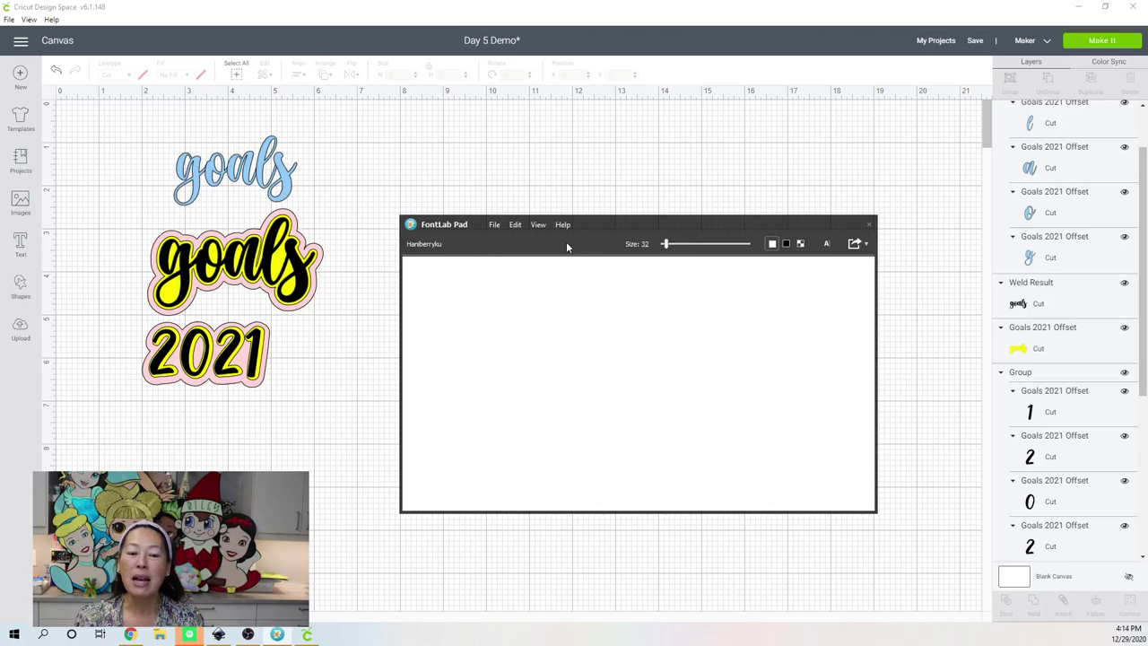
# Switch the pad to the Haniberryku font and write 'goals' and '2021' on two lines
pyautogui.click(492, 225)
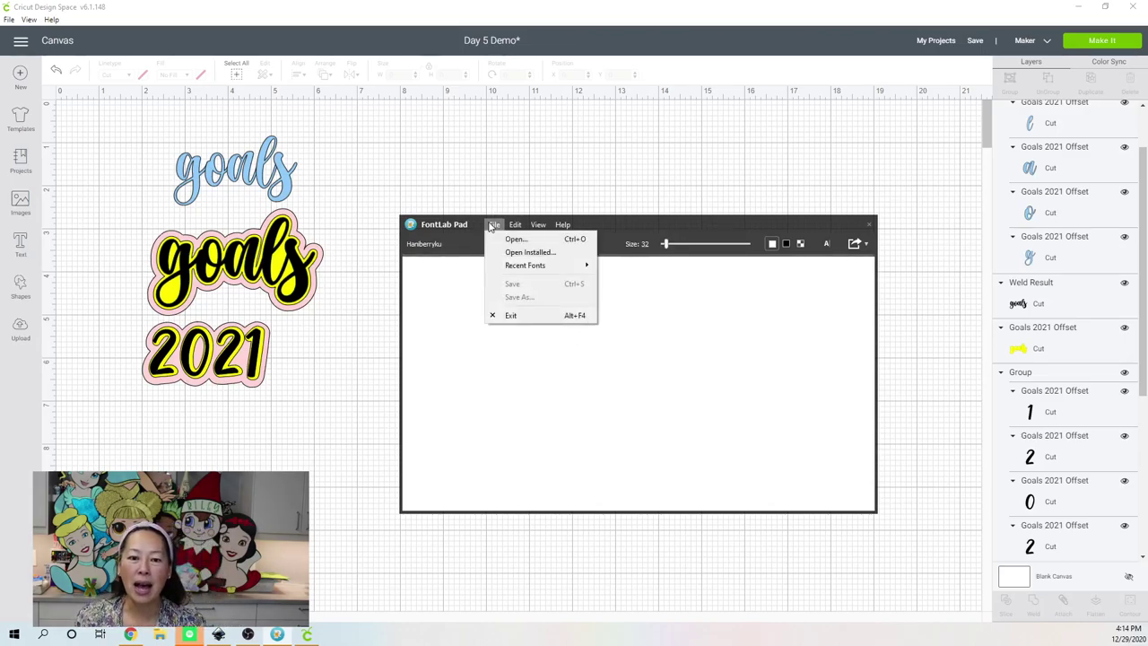
pyautogui.moveTo(494, 268)
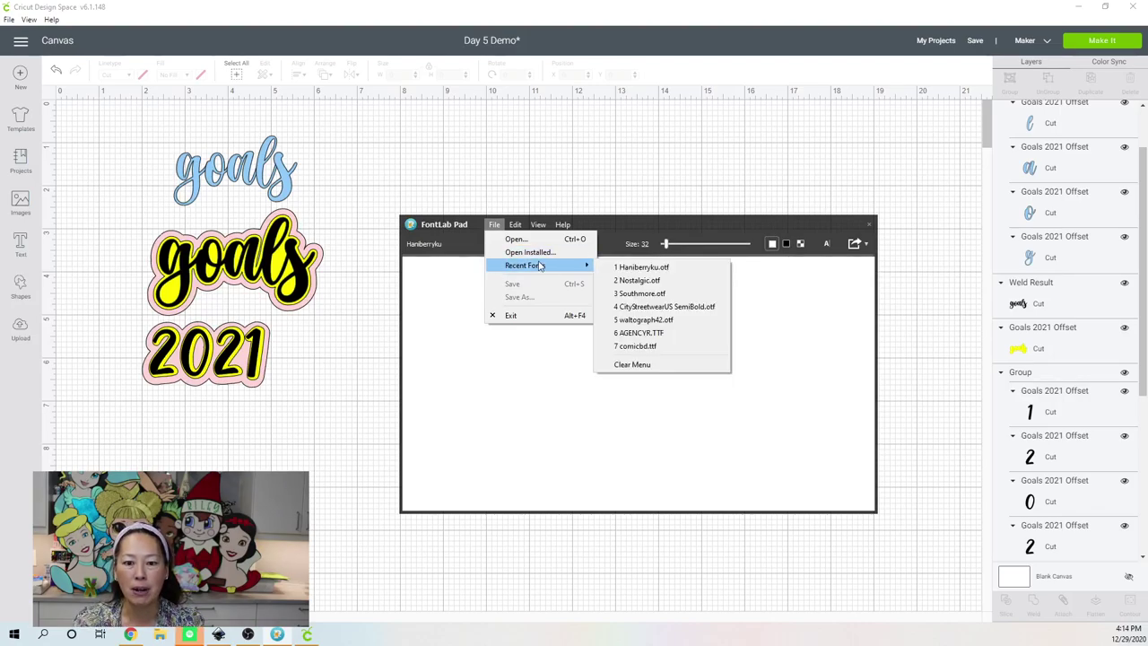
pyautogui.click(646, 267)
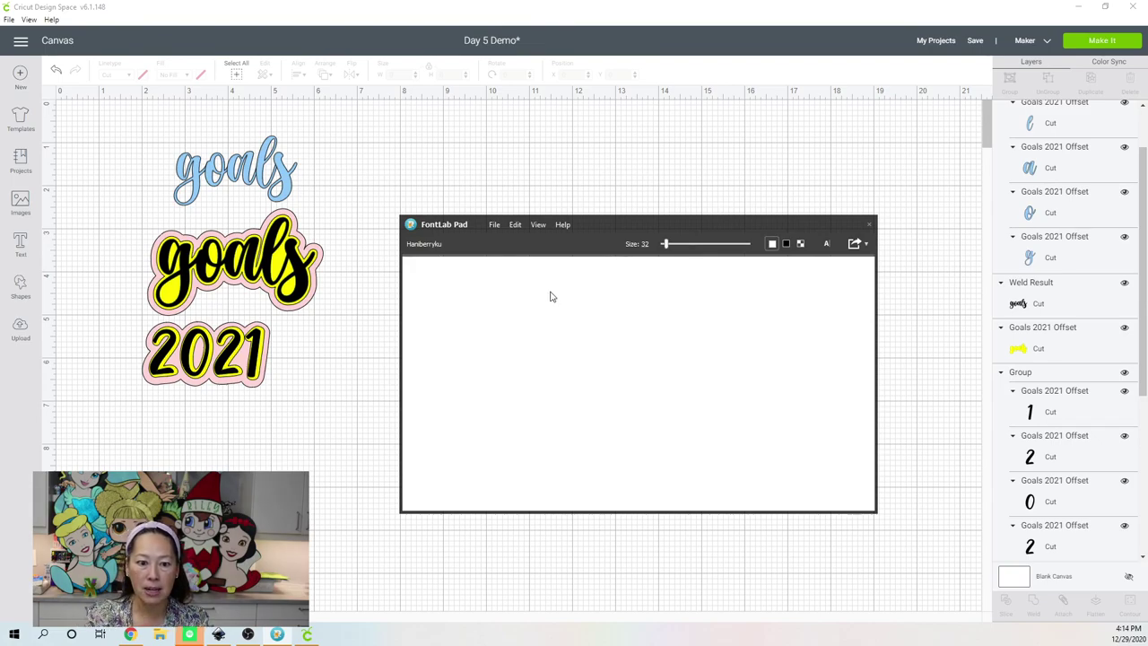
pyautogui.write('goals')
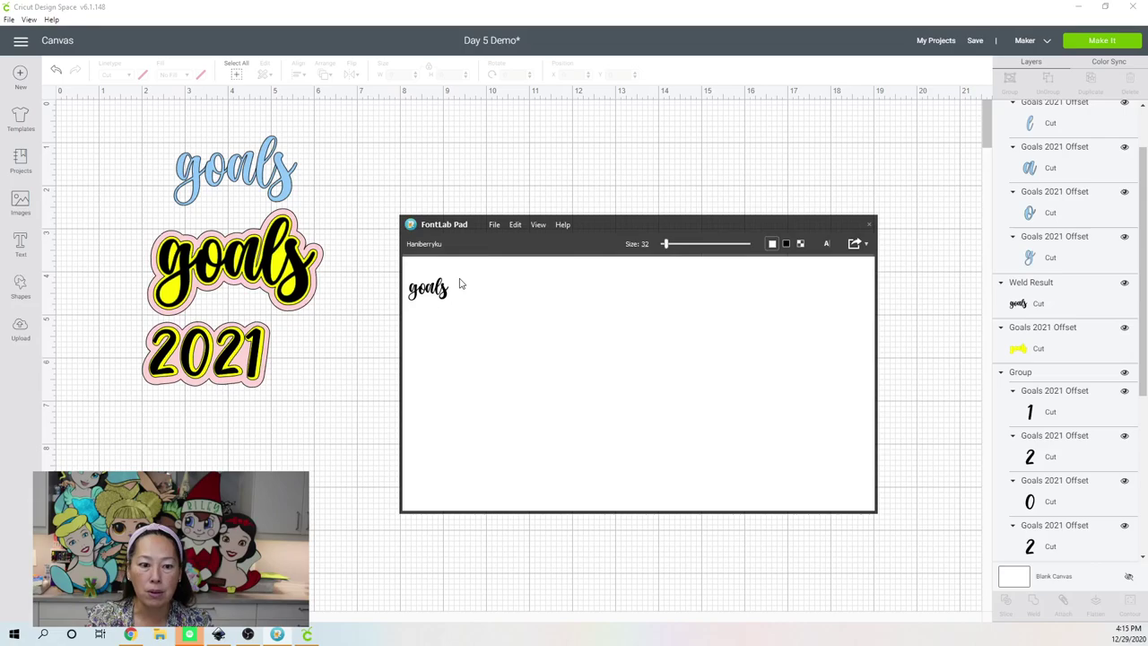
pyautogui.press('Return')
pyautogui.write('2021')
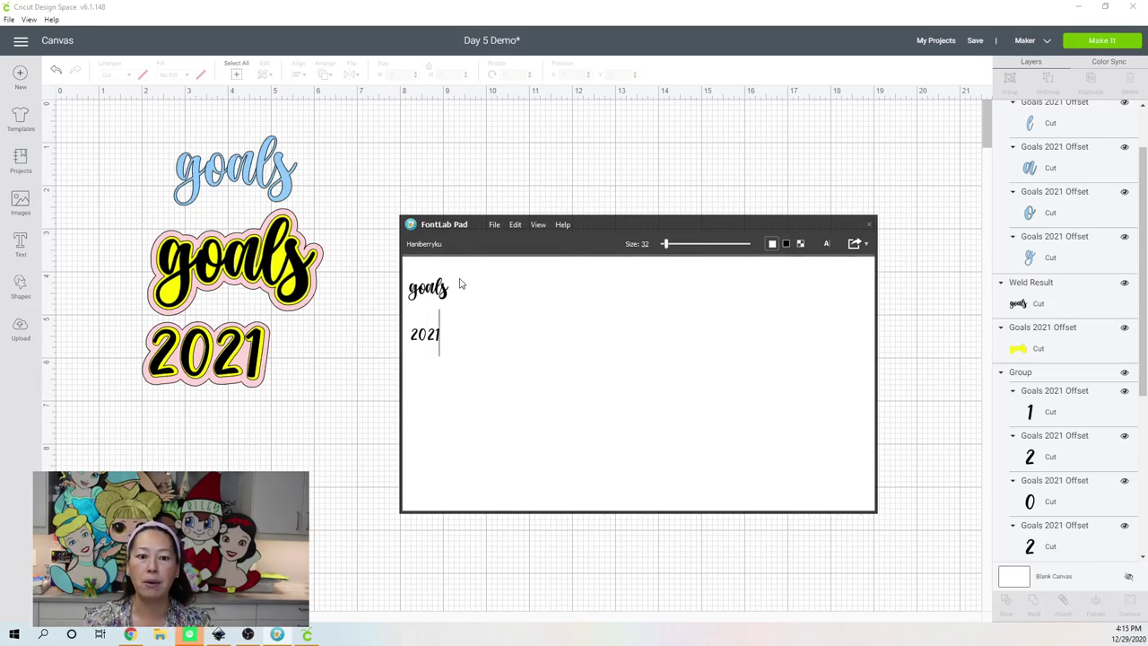
# Save the lettering as the SVG file 'goals 2021 demo'
pyautogui.click(867, 245)
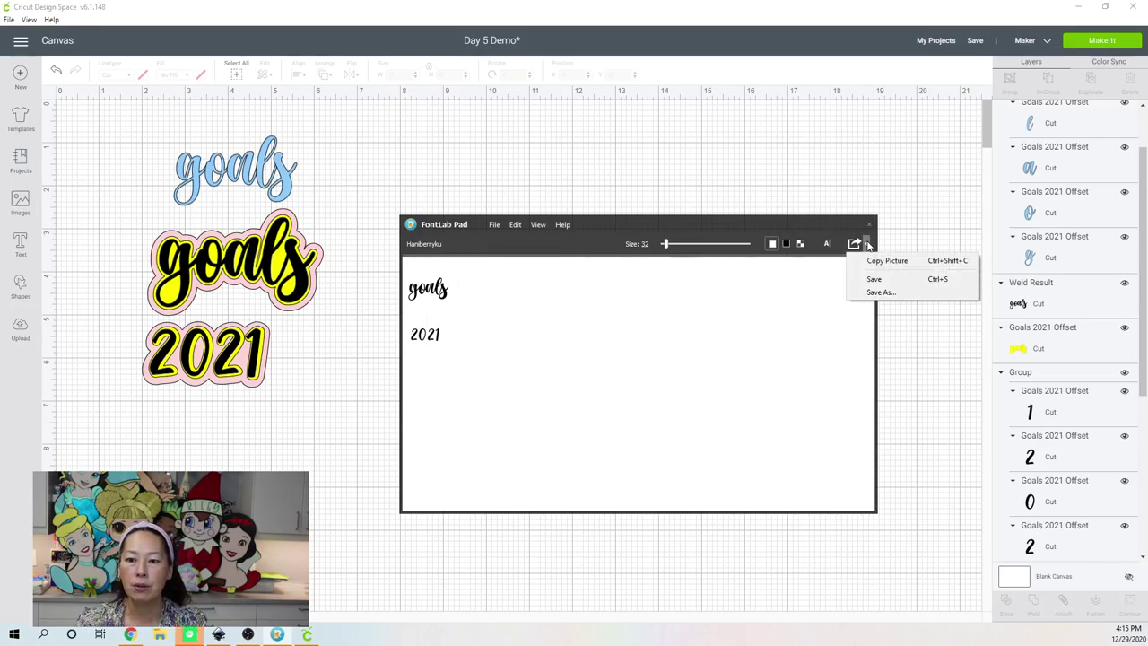
pyautogui.click(869, 293)
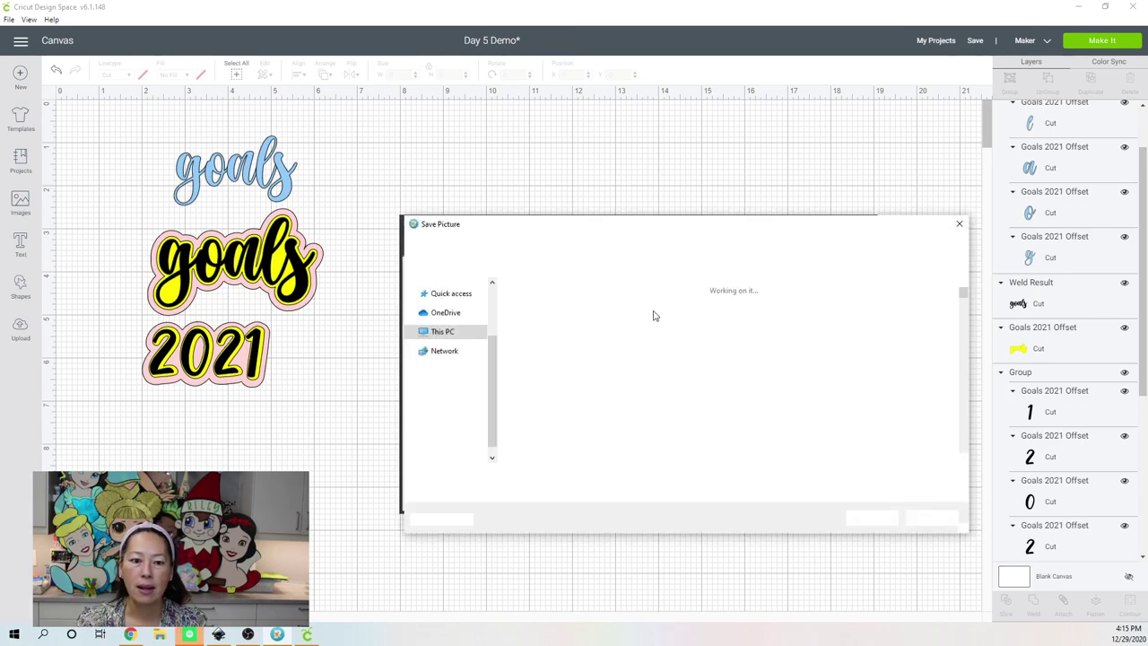
pyautogui.write('goals')
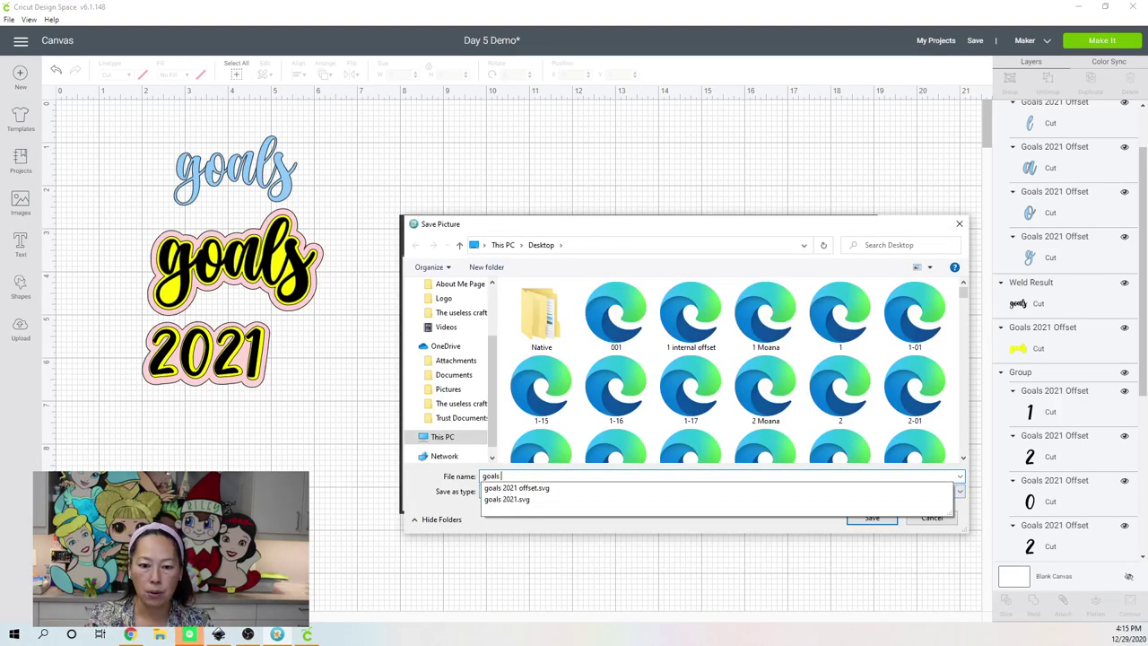
pyautogui.write(' 2021 demo')
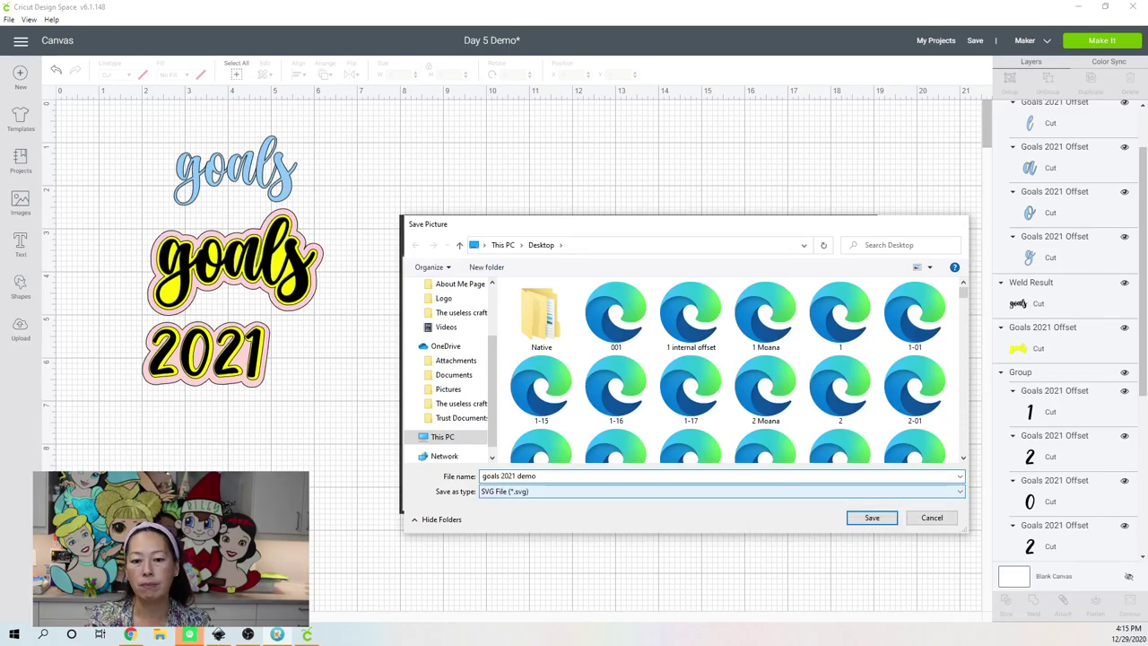
pyautogui.press('Return')
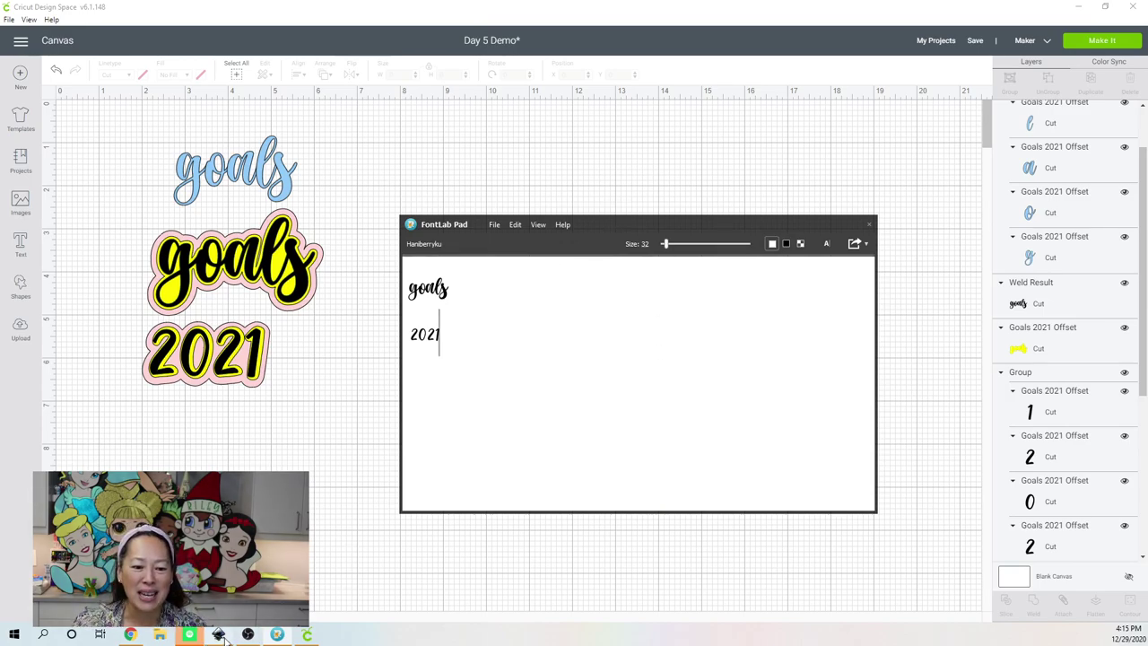
pyautogui.click(259, 635)
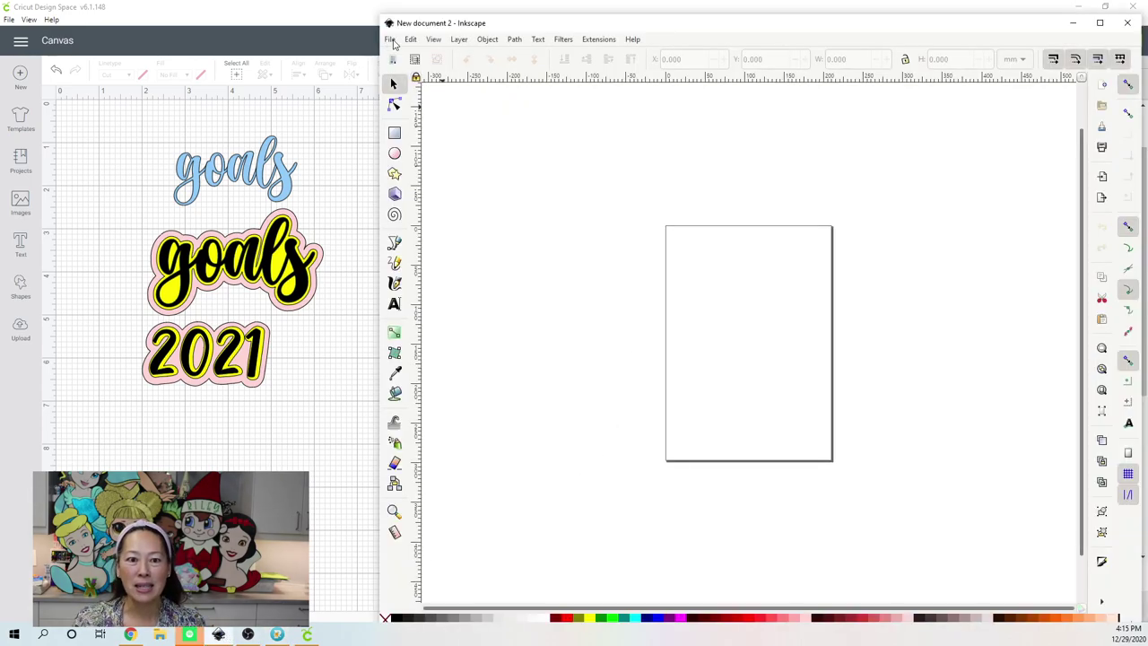
# Import 'goals 2021 demo' into the Inkscape document with default SVG settings and maximize the window
pyautogui.click(391, 41)
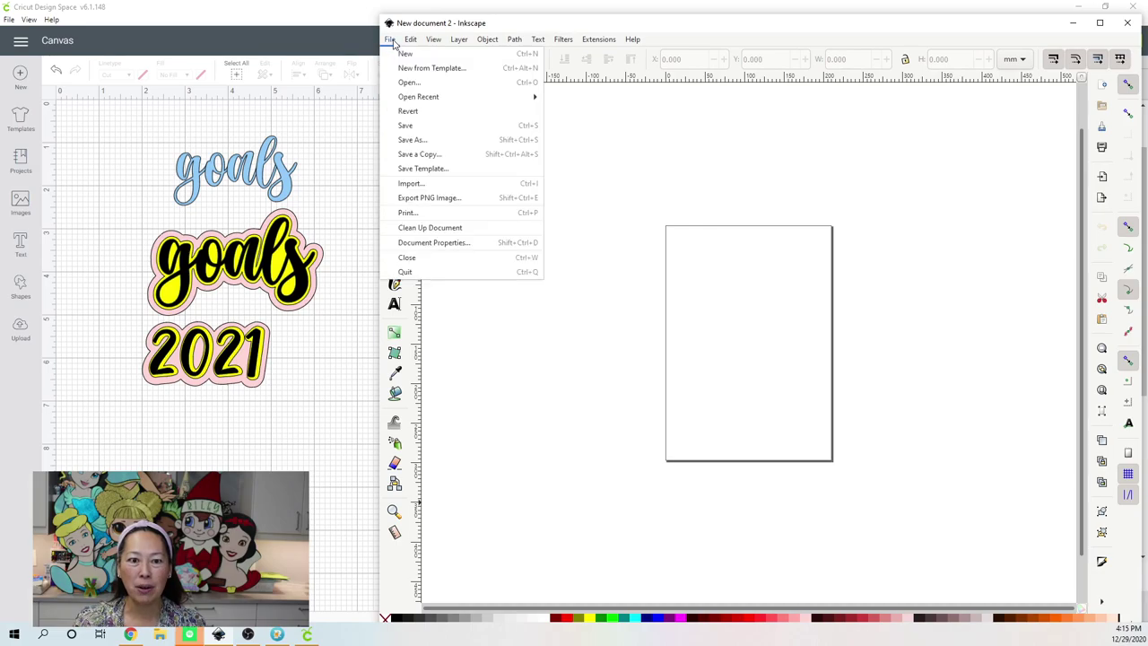
pyautogui.click(419, 185)
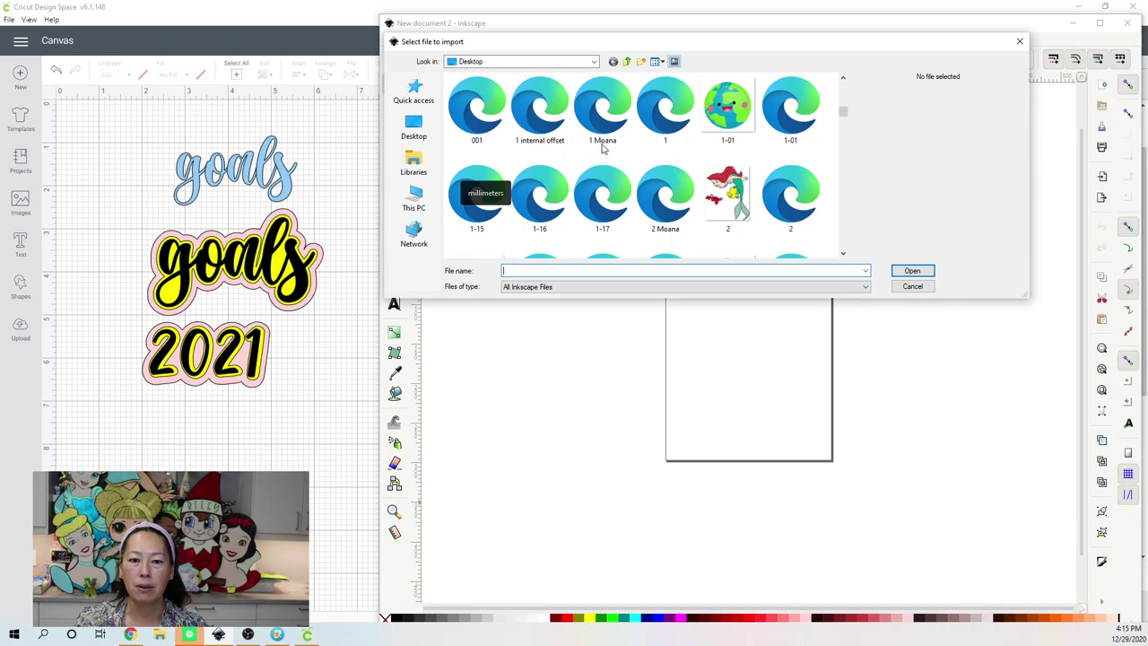
pyautogui.scroll(-3, 609, 183)
pyautogui.scroll(-15, 608, 184)
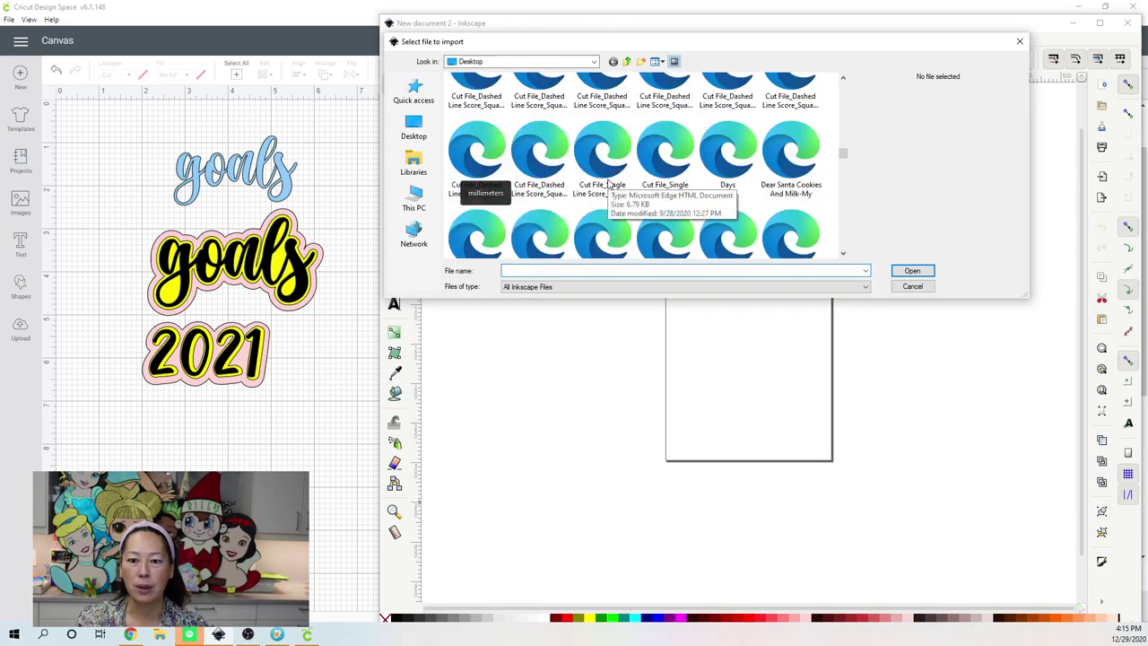
pyautogui.scroll(1, 608, 183)
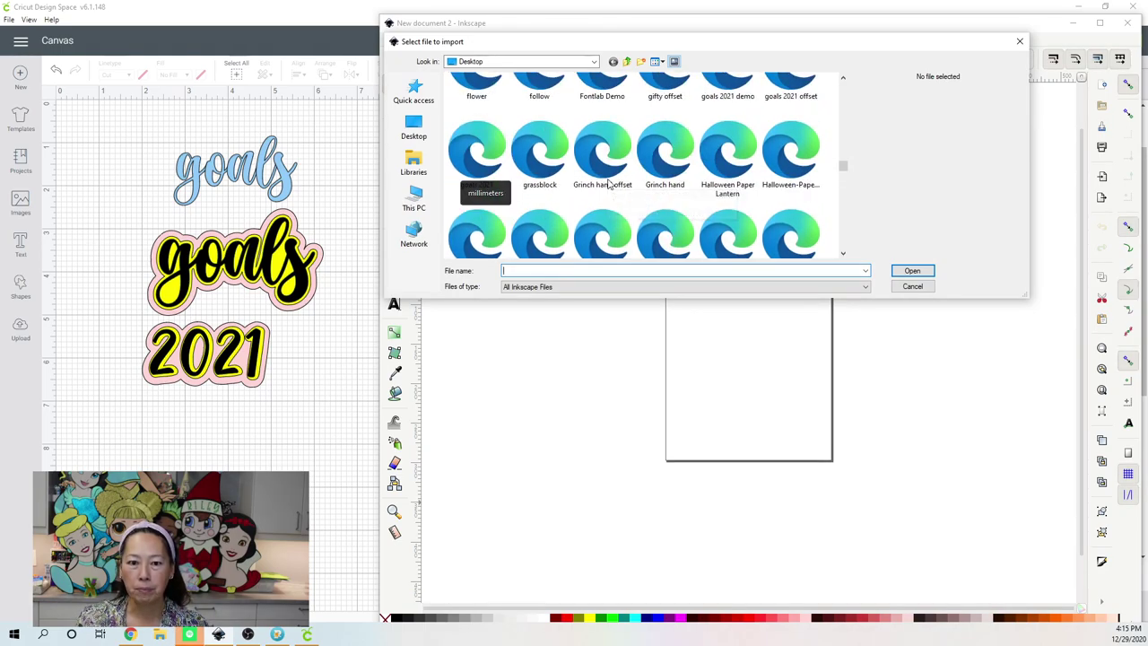
pyautogui.click(737, 88)
pyautogui.doubleClick(738, 88)
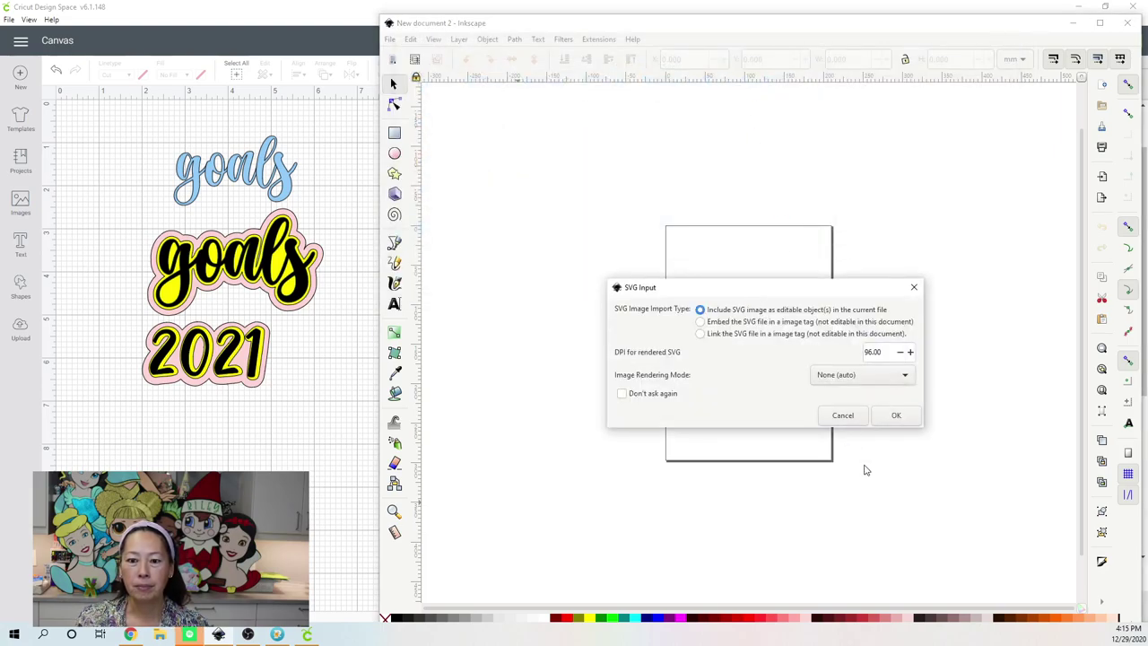
pyautogui.click(900, 422)
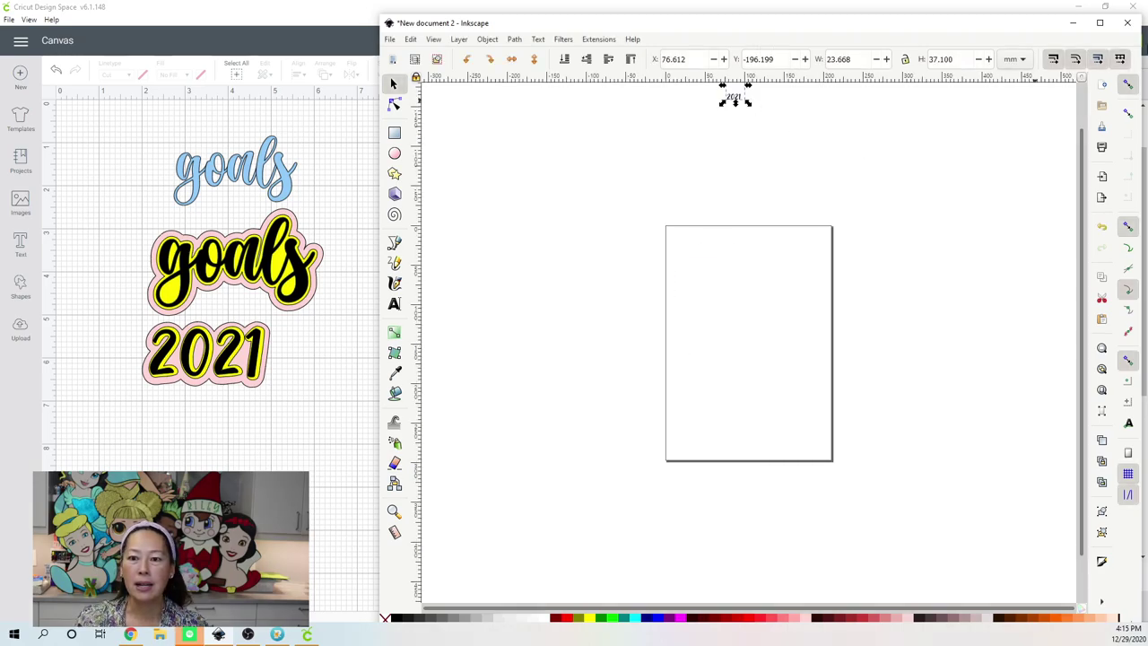
pyautogui.click(1101, 22)
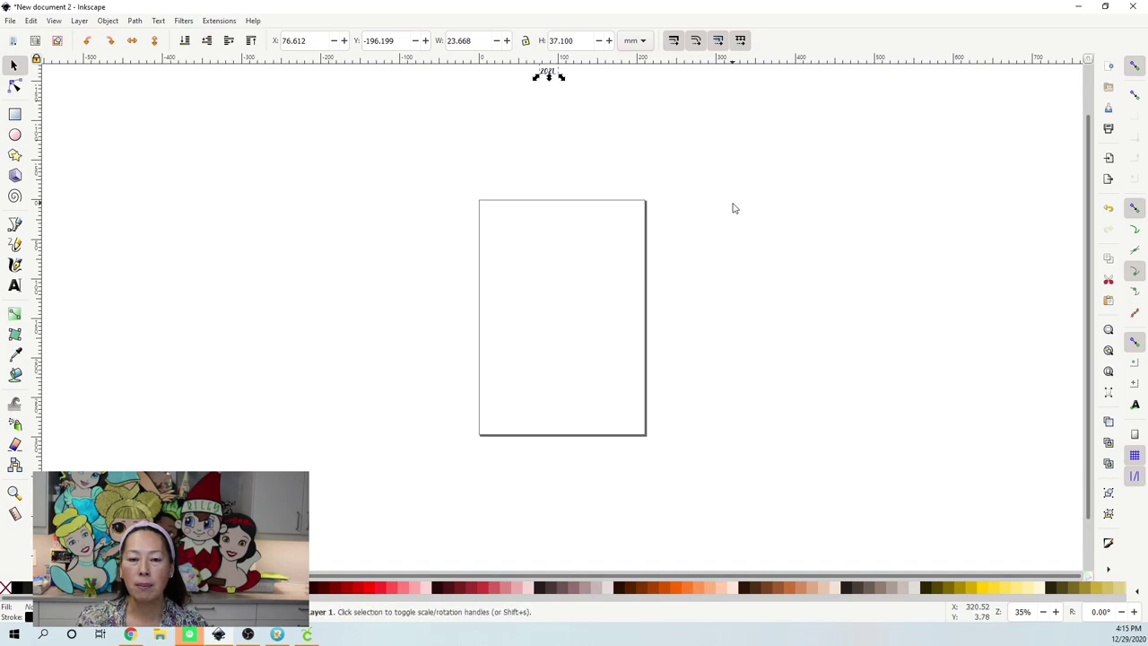
# Scale the lettering proportionally to about 247.9 × 388.6 mm and move it onto the page
pyautogui.click(527, 42)
pyautogui.moveTo(562, 79); pyautogui.dragTo(802, 359)
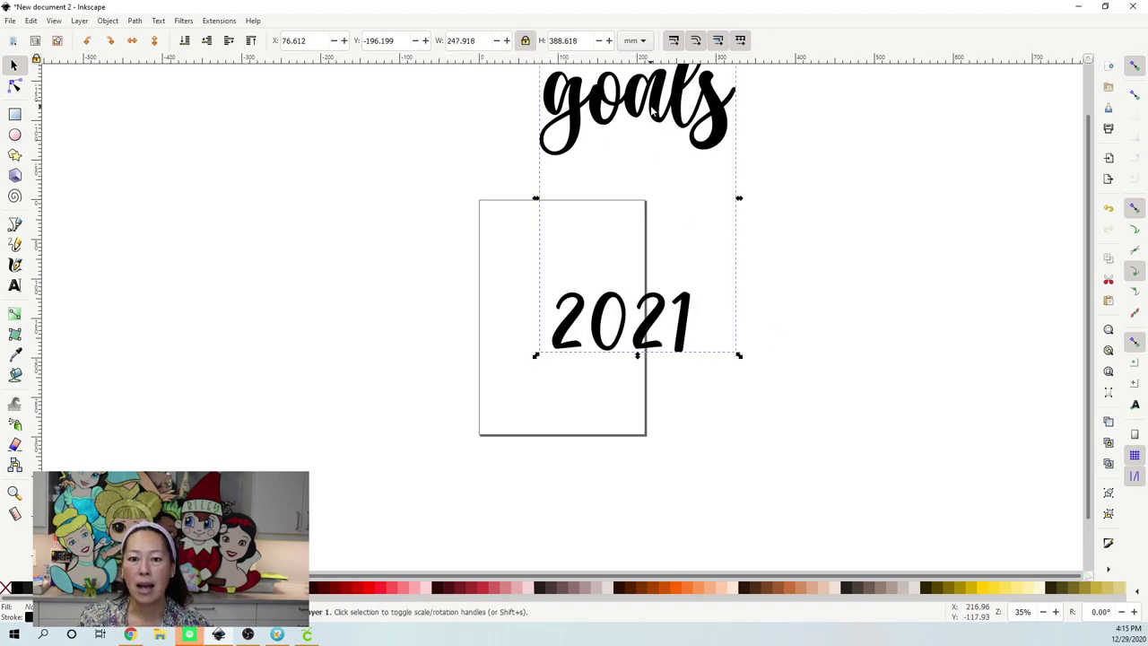
pyautogui.moveTo(552, 219); pyautogui.dragTo(518, 235)
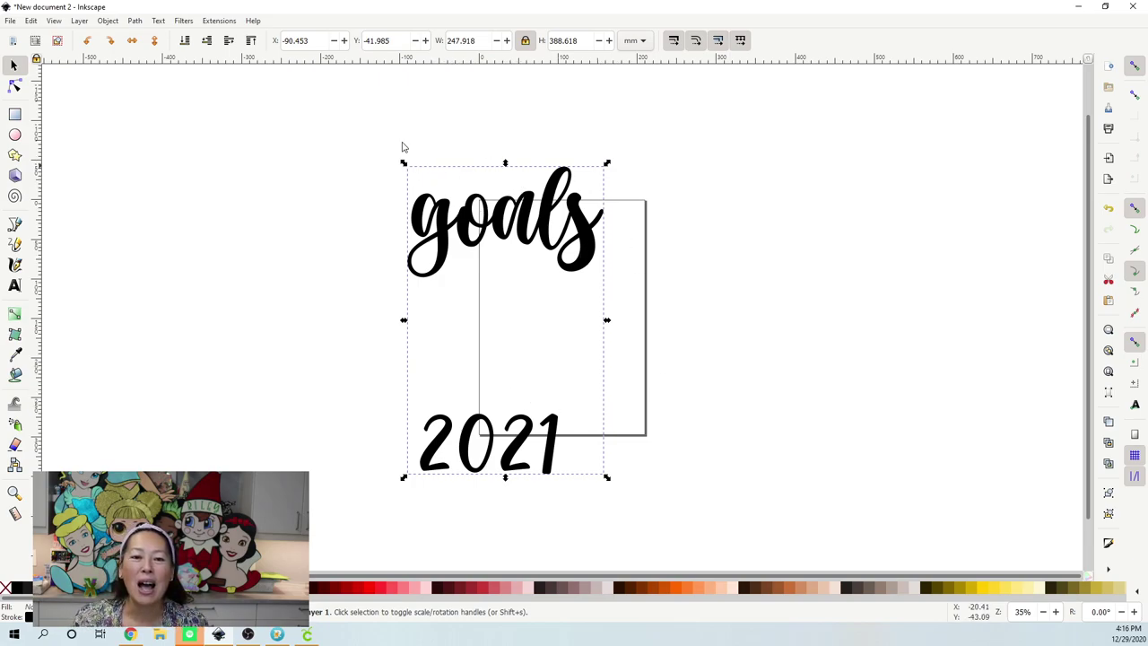
pyautogui.click(180, 144)
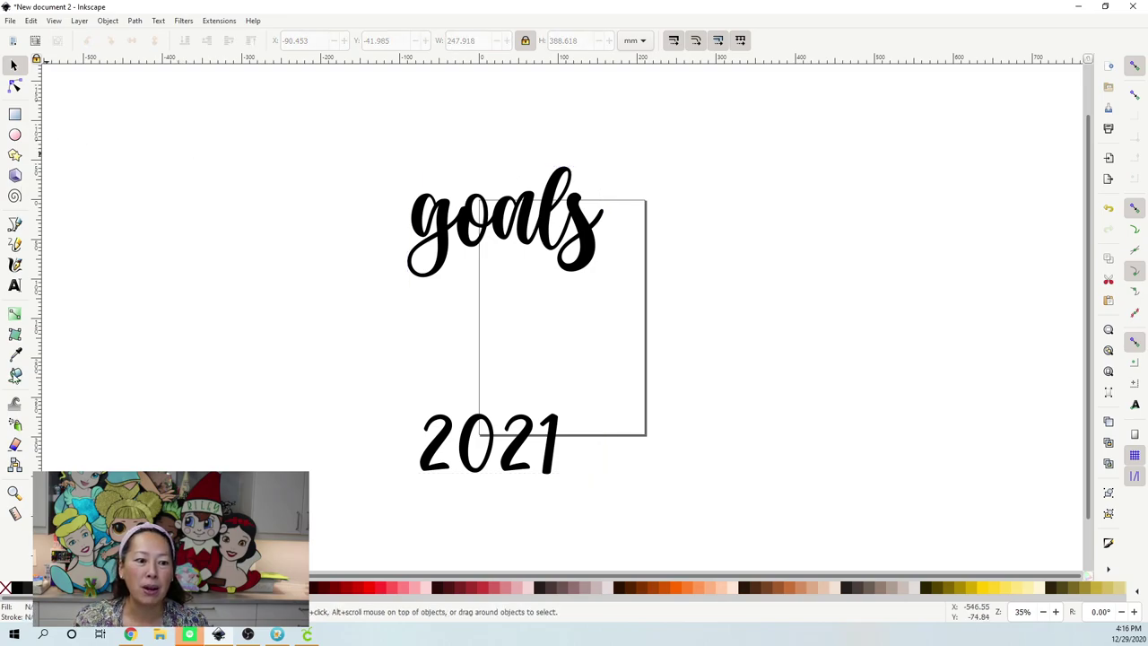
pyautogui.click(15, 375)
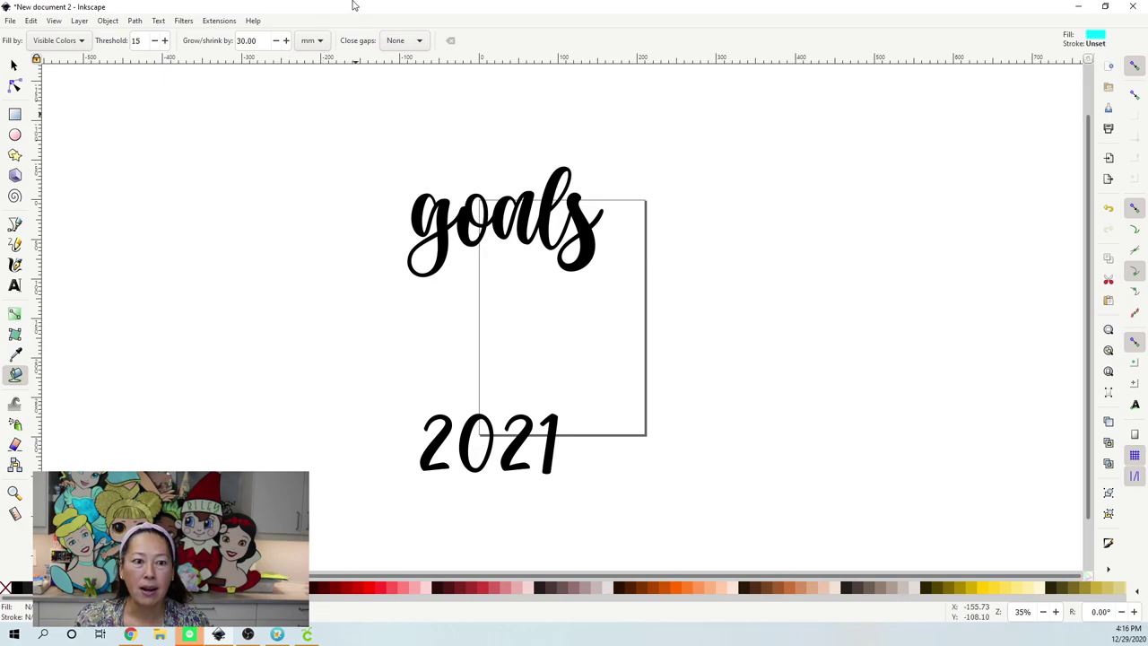
# Set the Paint Bucket grow amount to 15 and fill 'goals' with cyan
pyautogui.click(264, 40)
pyautogui.doubleClick(264, 41)
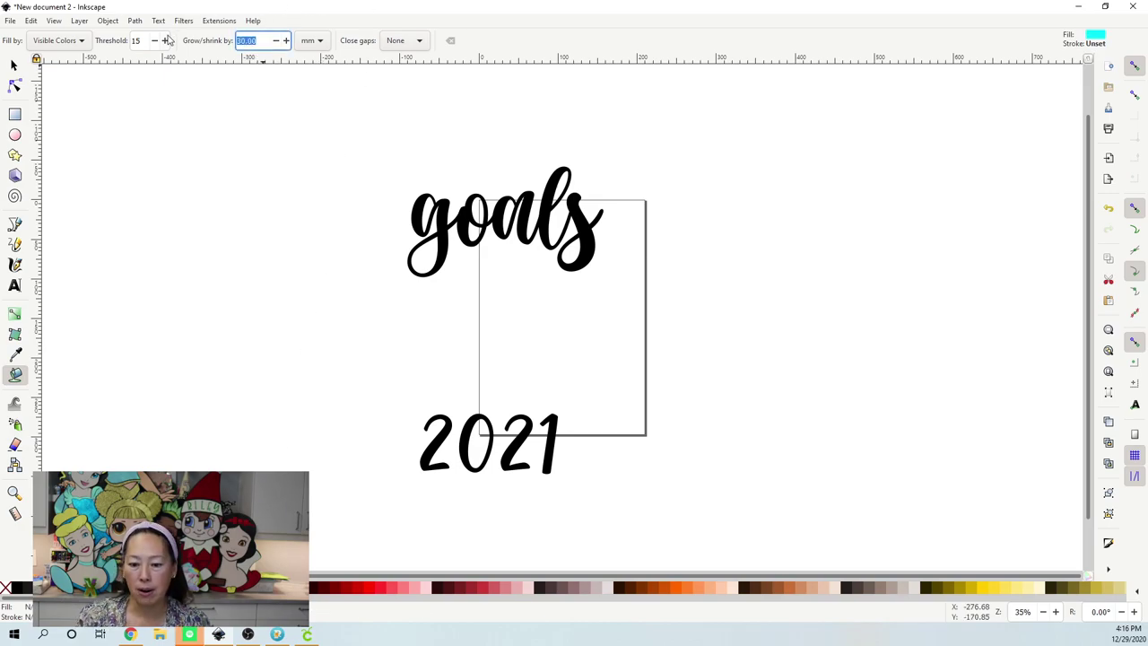
pyautogui.write('15')
pyautogui.press('Return')
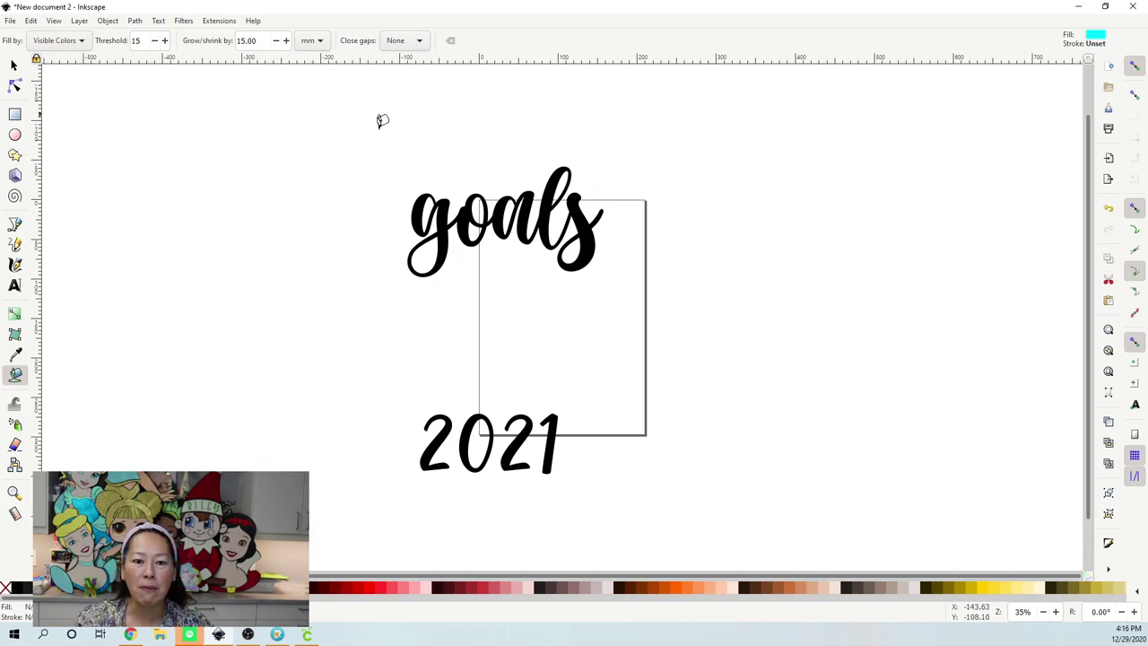
pyautogui.click(441, 208)
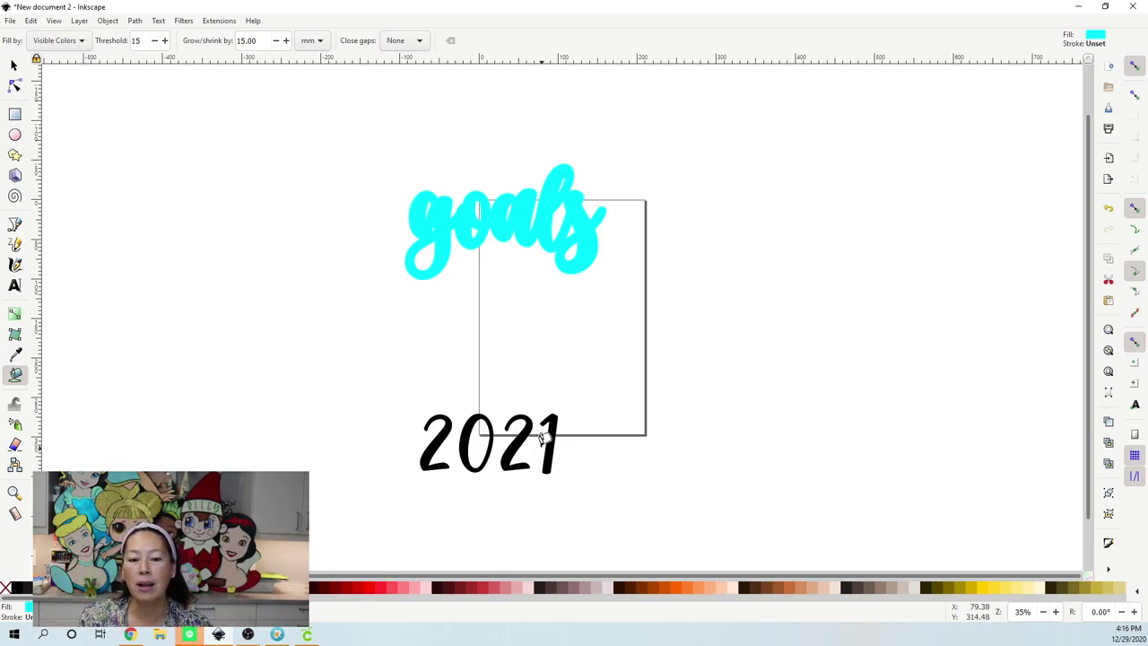
# Fill each 2021 digit (2, 0, 2, 1) with cyan, then clear the selection
pyautogui.click(439, 429)
pyautogui.click(474, 414)
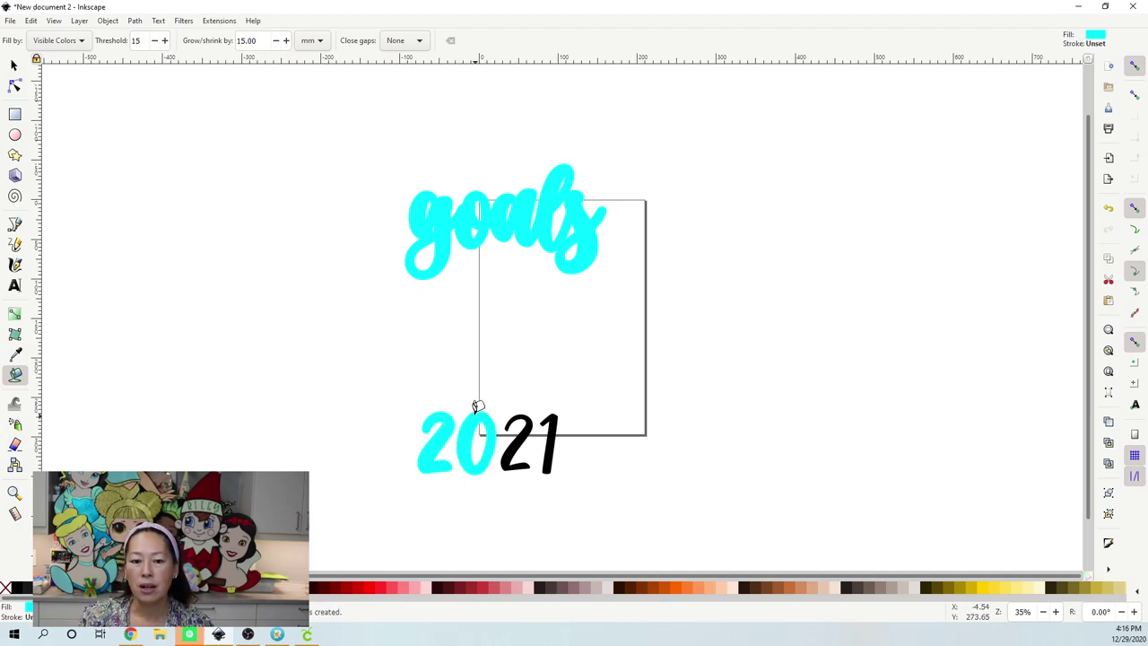
pyautogui.click(526, 416)
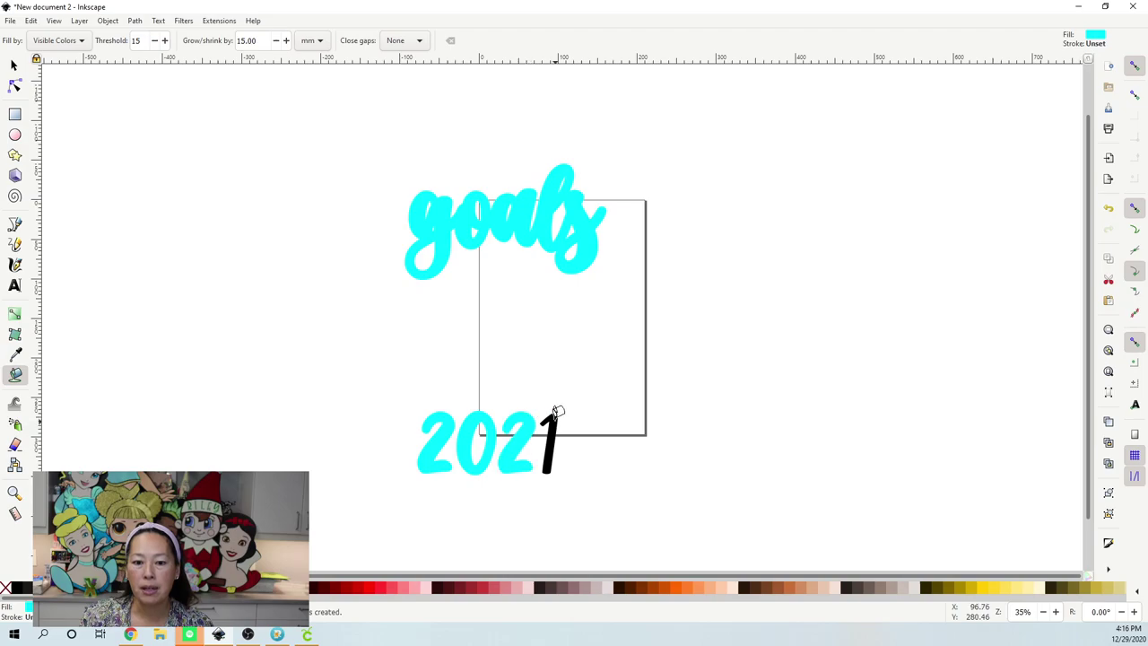
pyautogui.click(556, 412)
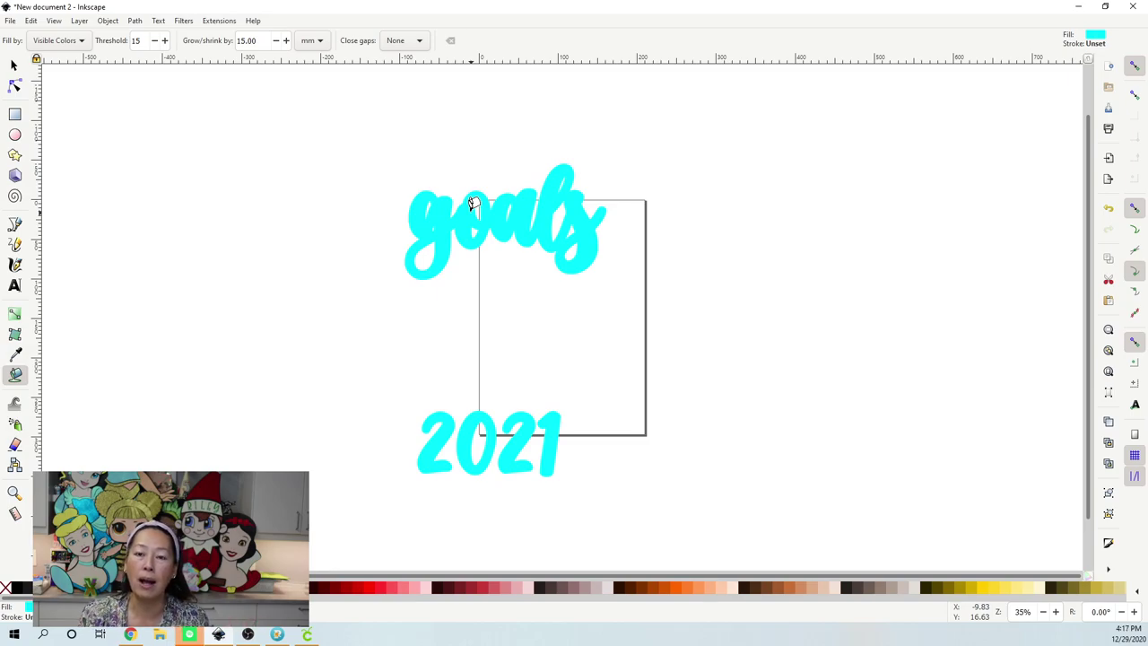
pyautogui.click(15, 64)
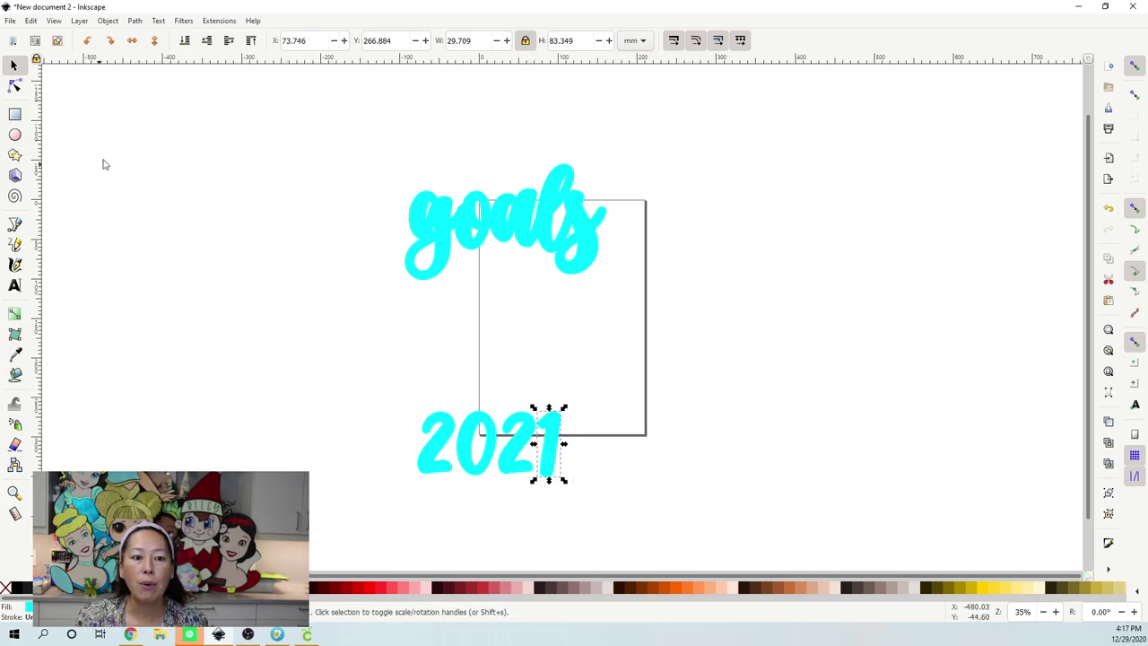
pyautogui.click(215, 155)
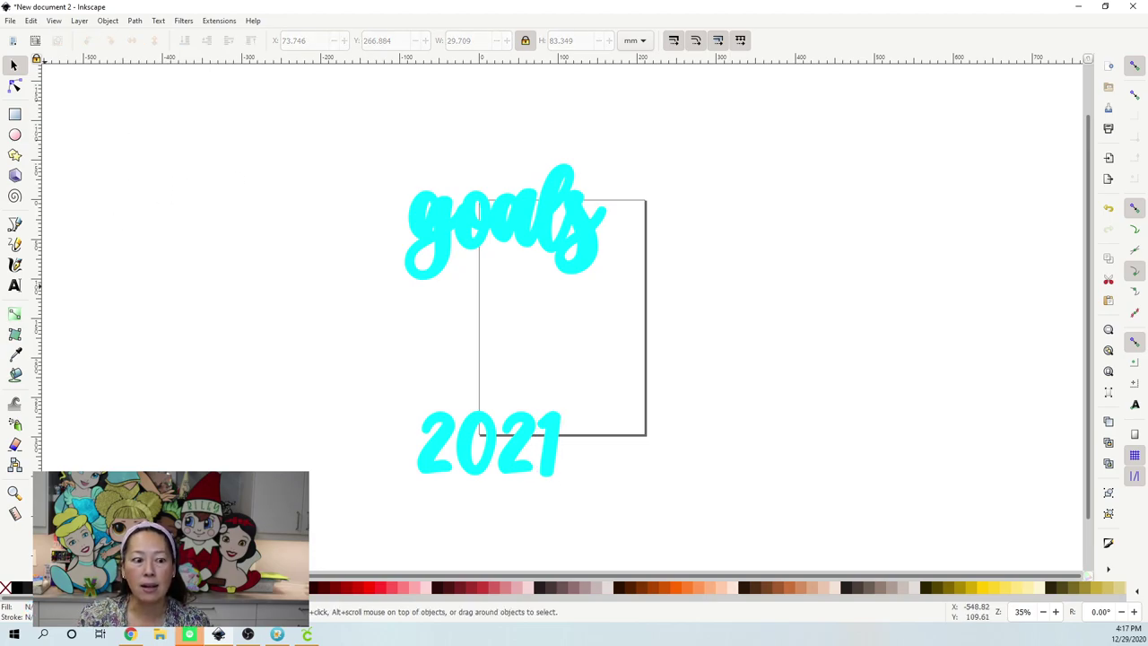
pyautogui.click(15, 376)
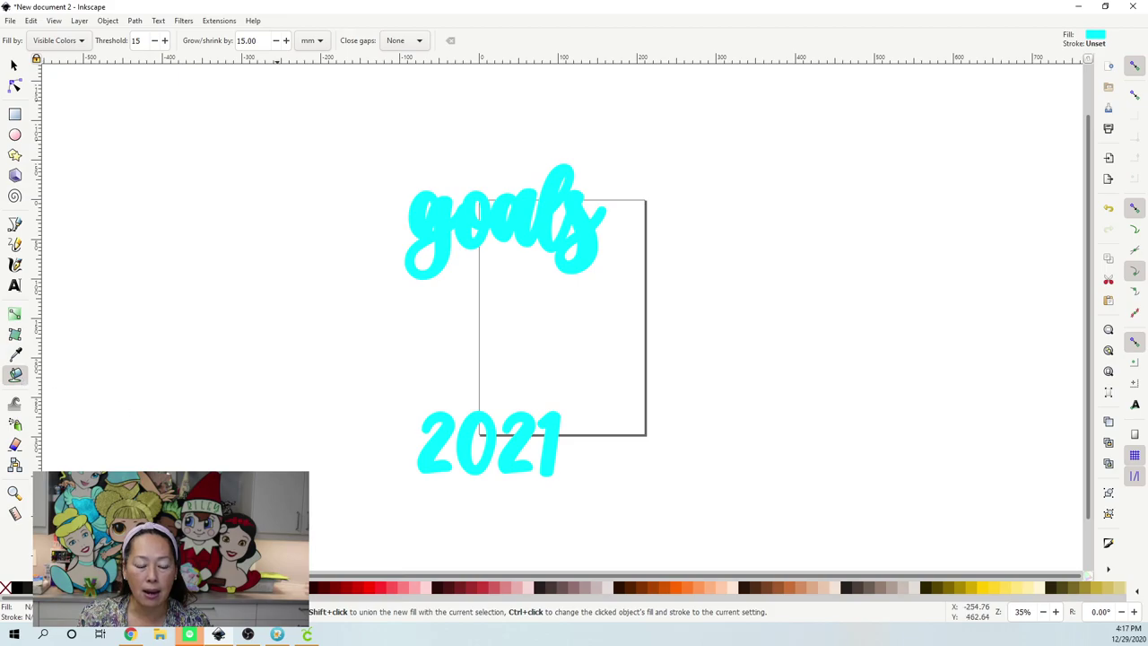
# Switch the fill to magenta, set grow to 30, and fill around 'goals'
pyautogui.click(179, 588)
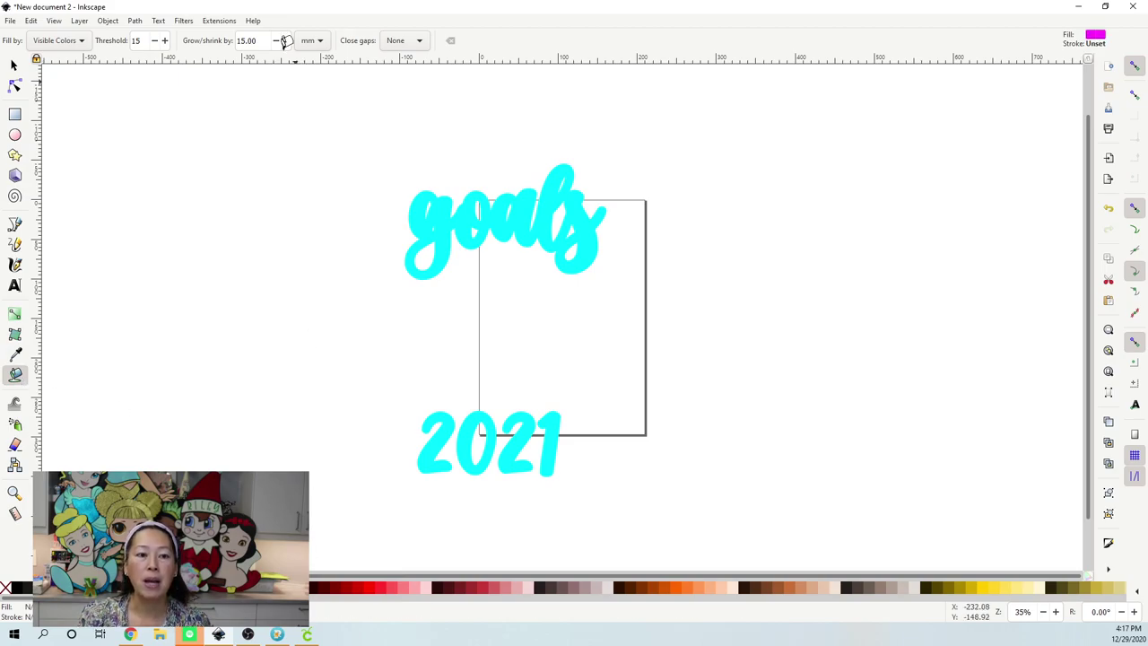
pyautogui.moveTo(260, 40); pyautogui.dragTo(193, 33)
pyautogui.write('30')
pyautogui.press('Return')
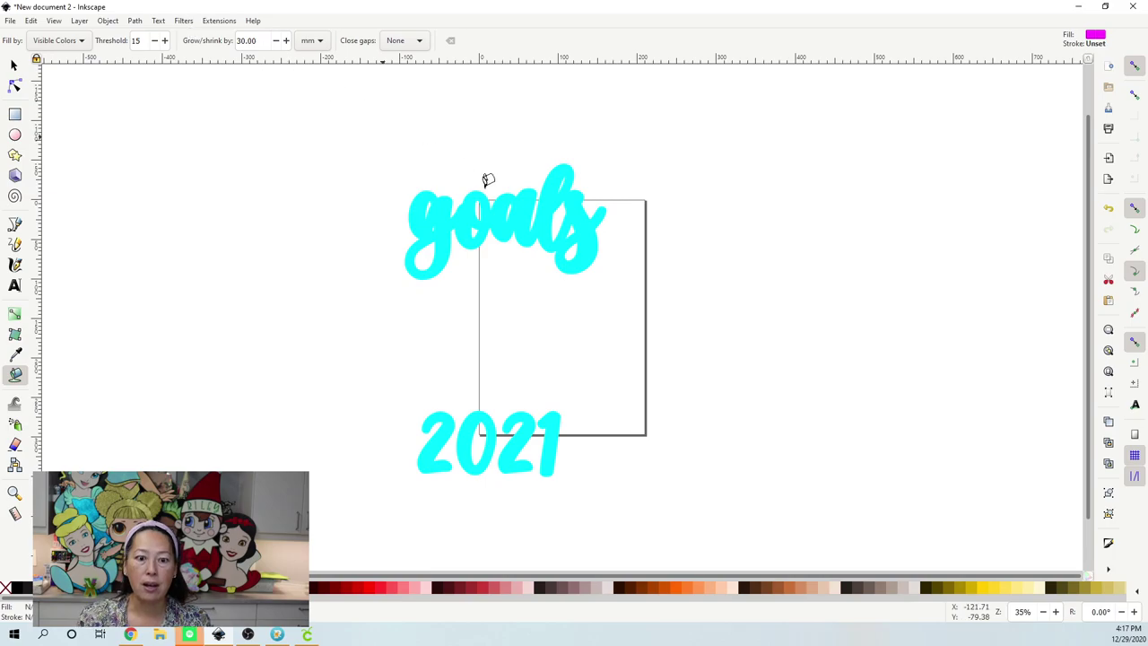
pyautogui.click(530, 194)
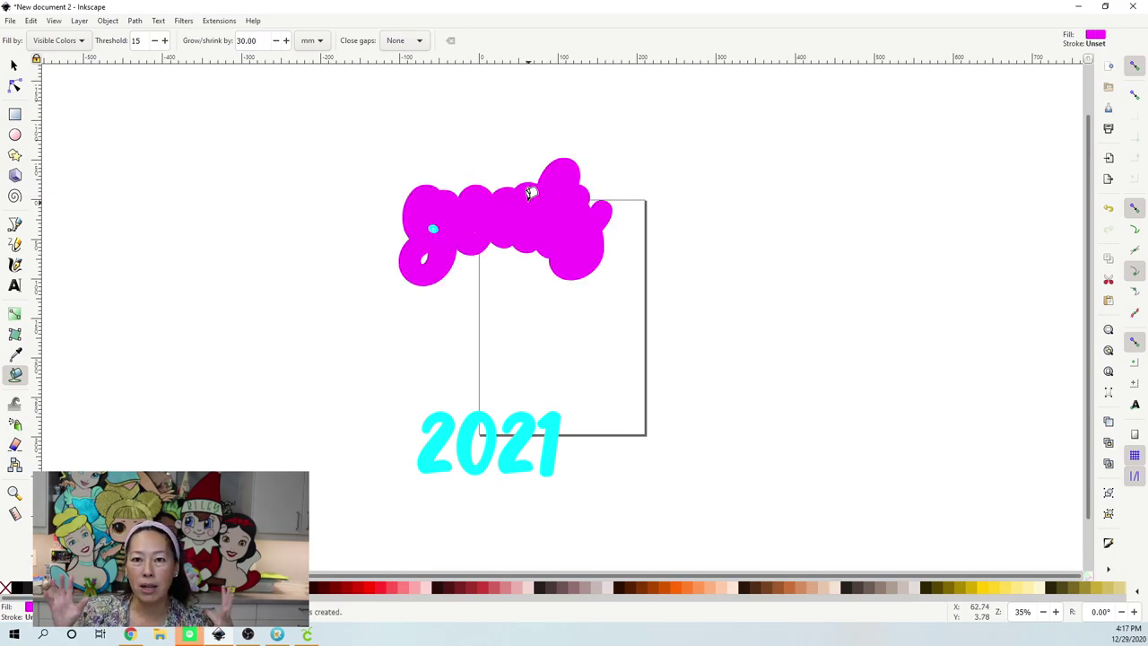
# Add magenta backings around each 2021 digit, then select all the magenta shapes
pyautogui.click(449, 412)
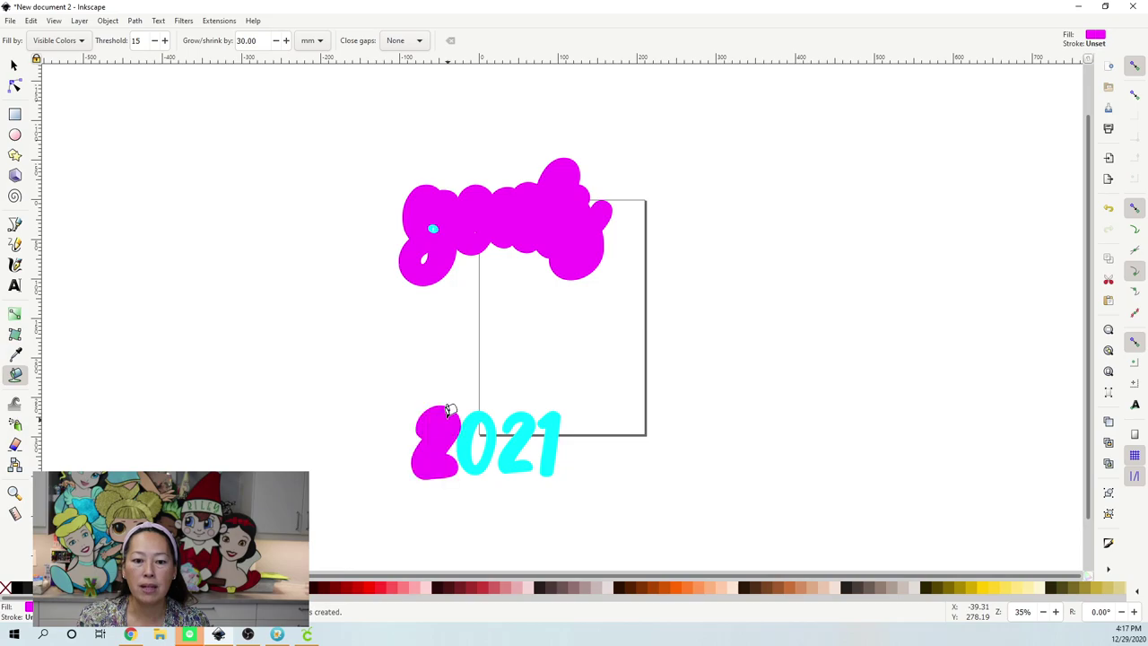
pyautogui.click(482, 410)
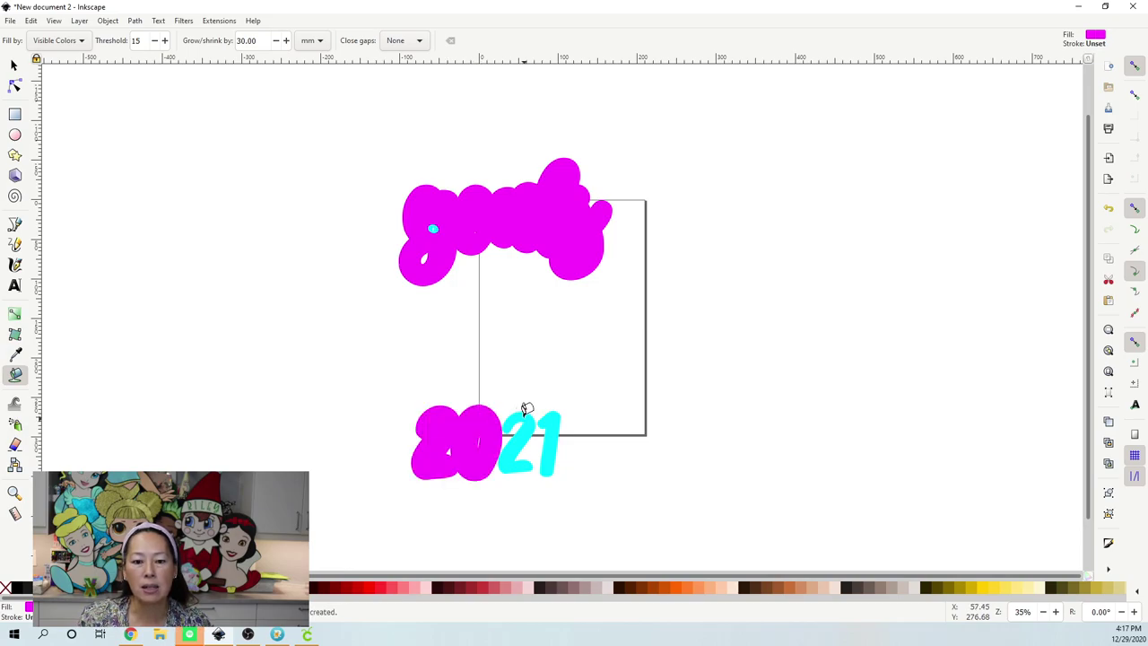
pyautogui.click(524, 419)
pyautogui.click(554, 410)
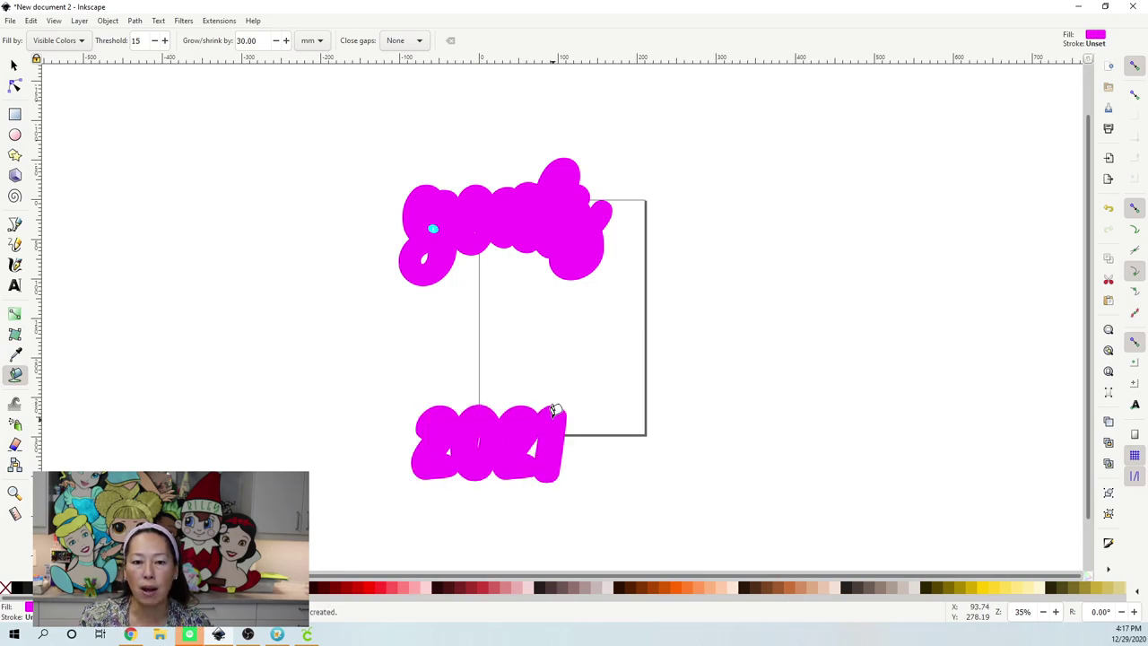
pyautogui.click(13, 68)
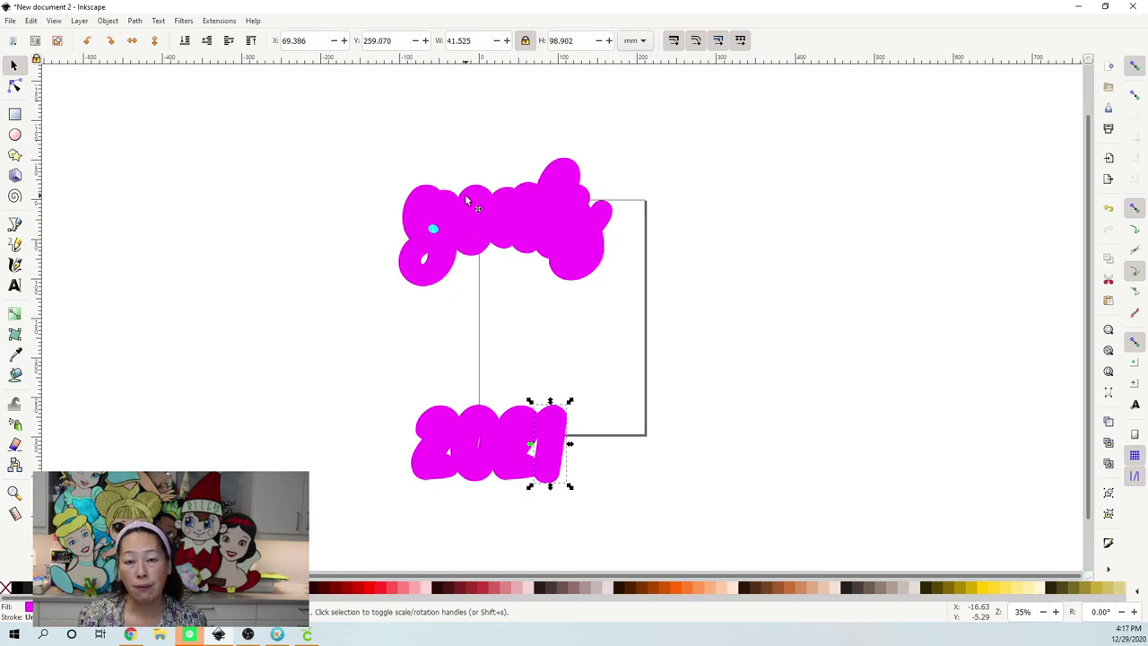
pyautogui.click(137, 148)
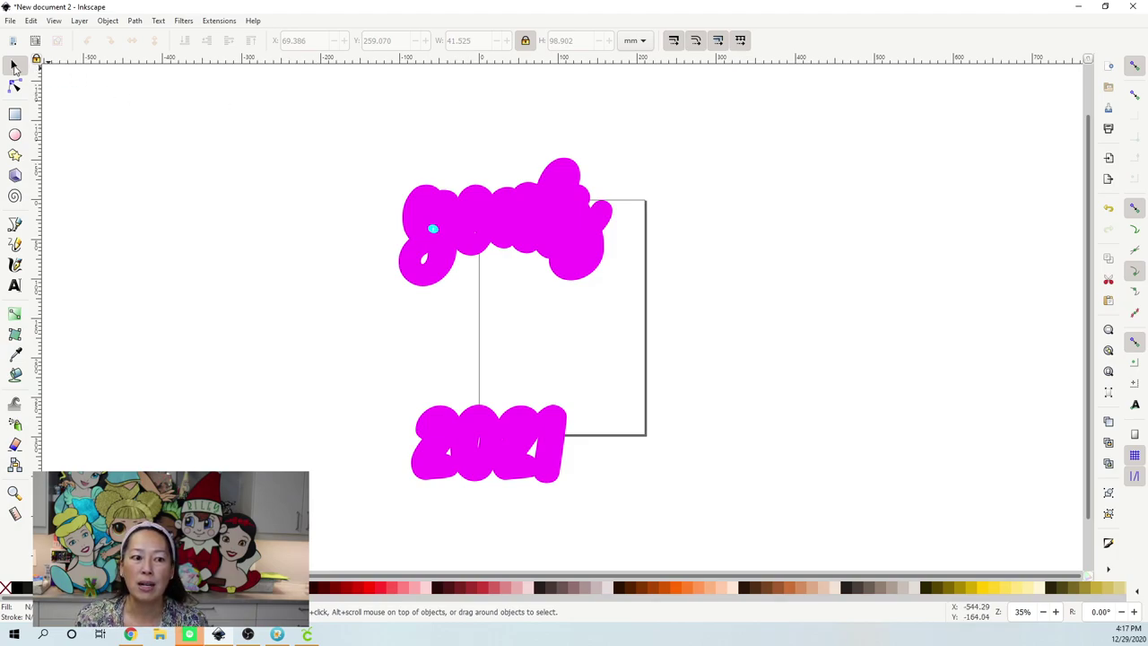
pyautogui.moveTo(295, 111); pyautogui.dragTo(713, 531)
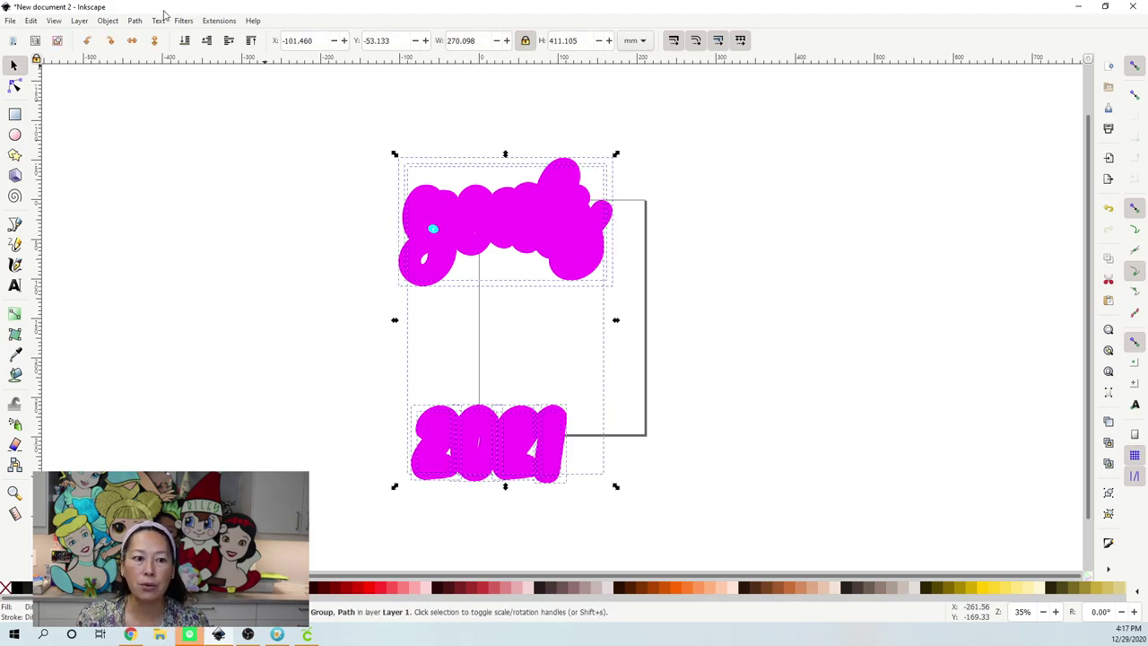
# Convert the magenta shapes to paths and save as 'goals 2021 offset demo.svg'
pyautogui.click(135, 20)
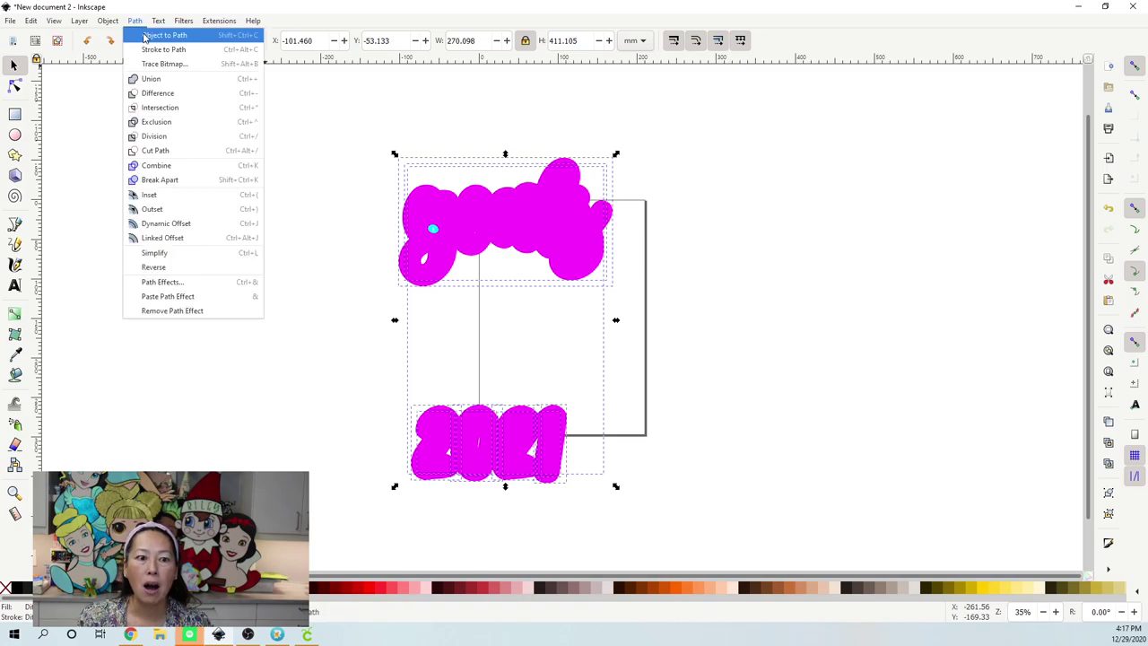
pyautogui.click(146, 36)
pyautogui.click(18, 23)
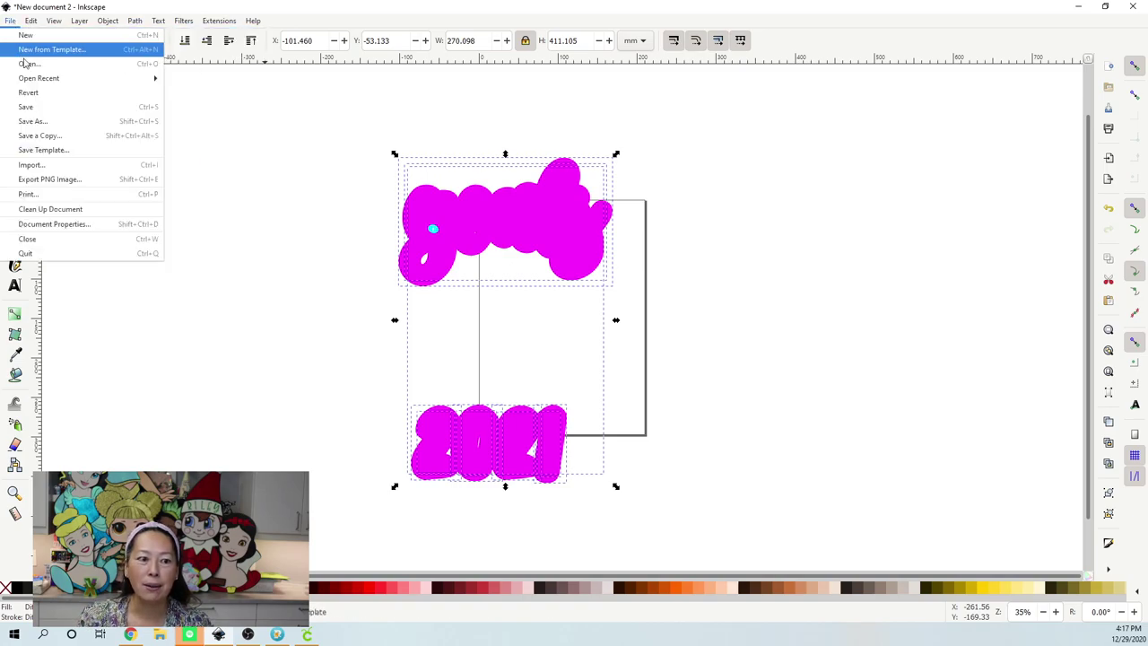
pyautogui.click(38, 130)
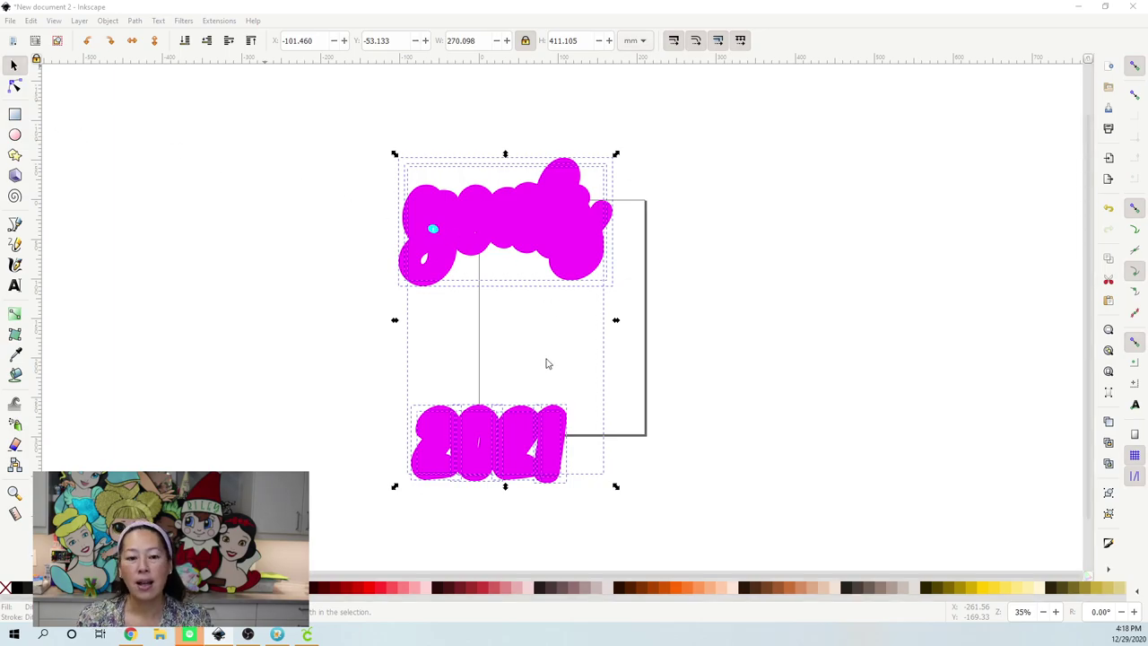
pyautogui.write('goals 2021 offs')
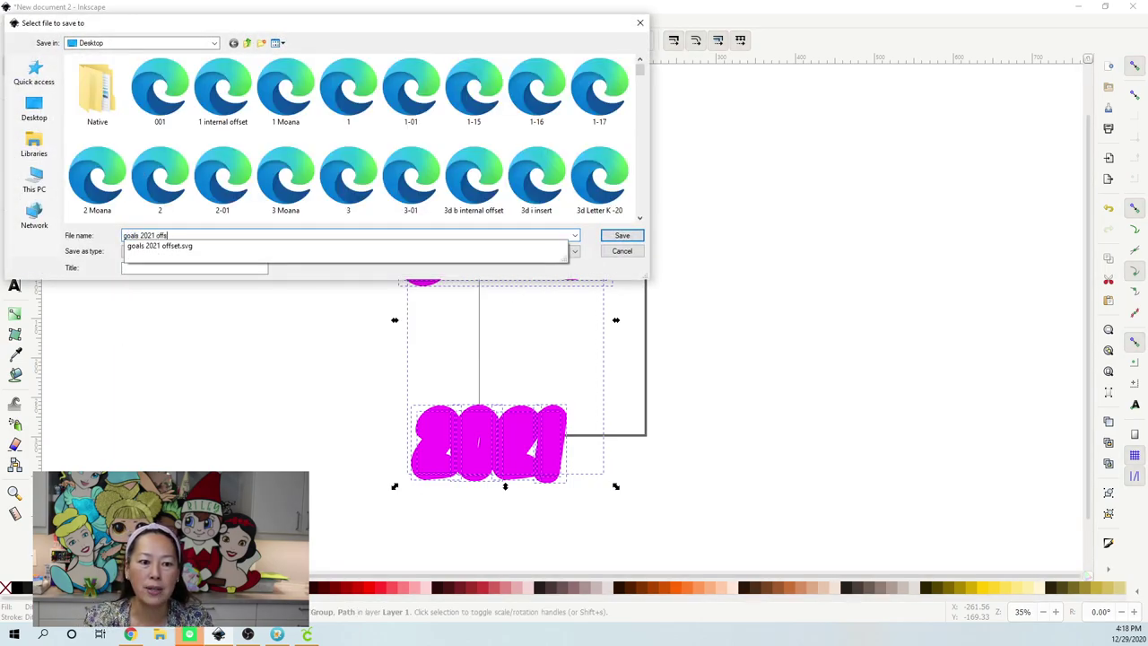
pyautogui.write('et demo')
pyautogui.press('Return')
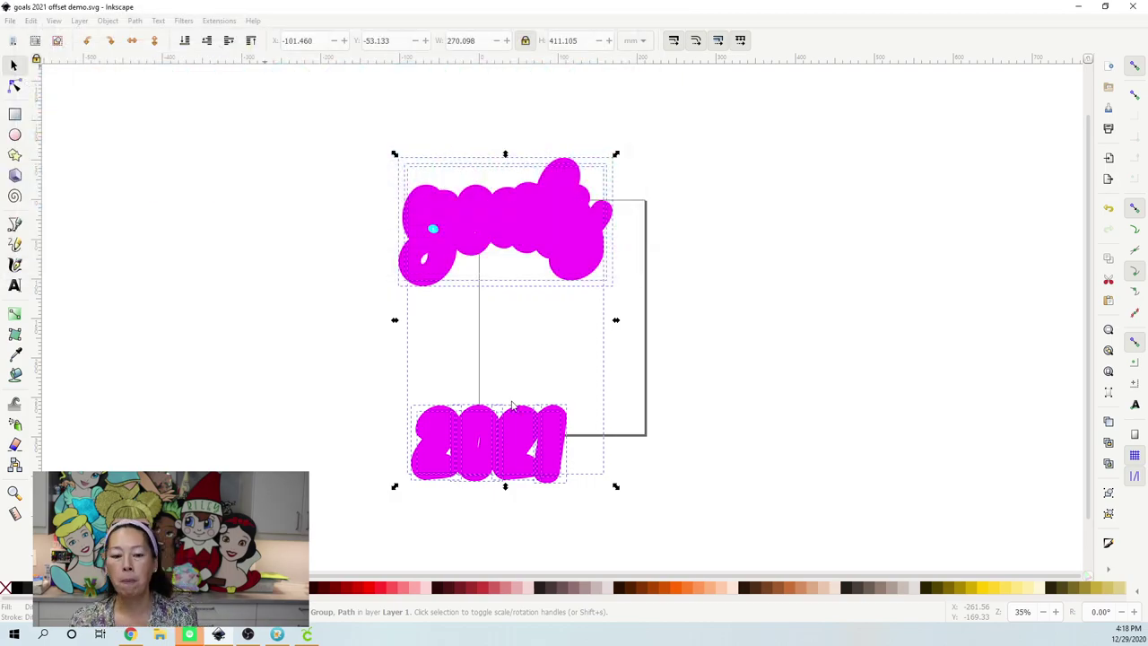
pyautogui.click(307, 634)
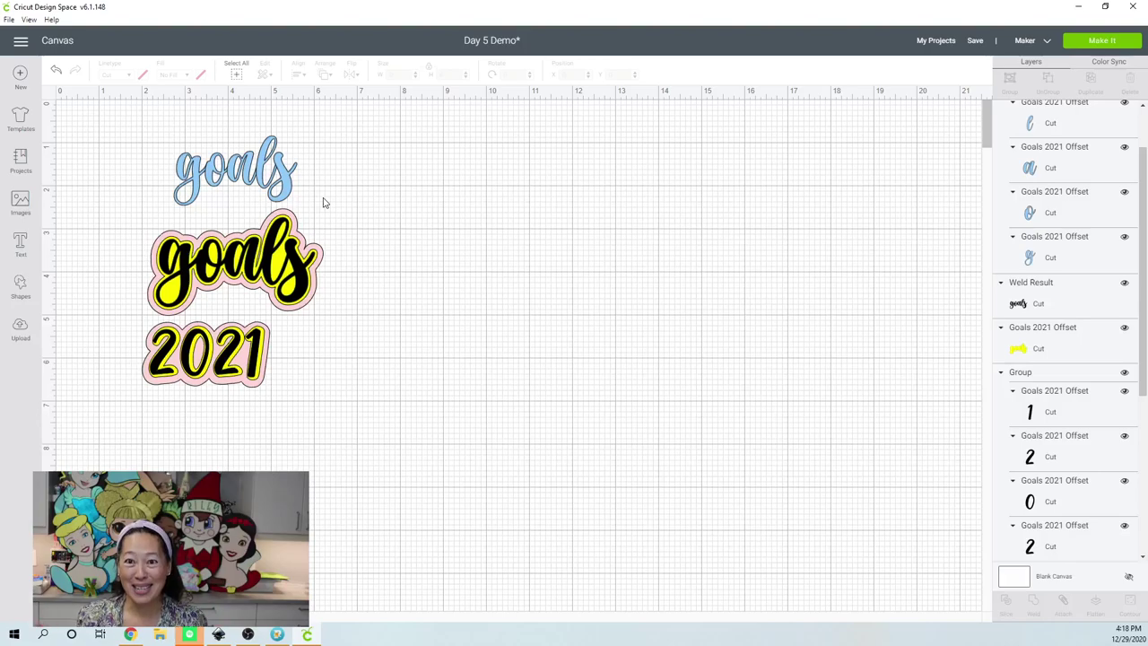
# Upload 'goals 2021 offset demo' from the Desktop as a new image
pyautogui.click(20, 329)
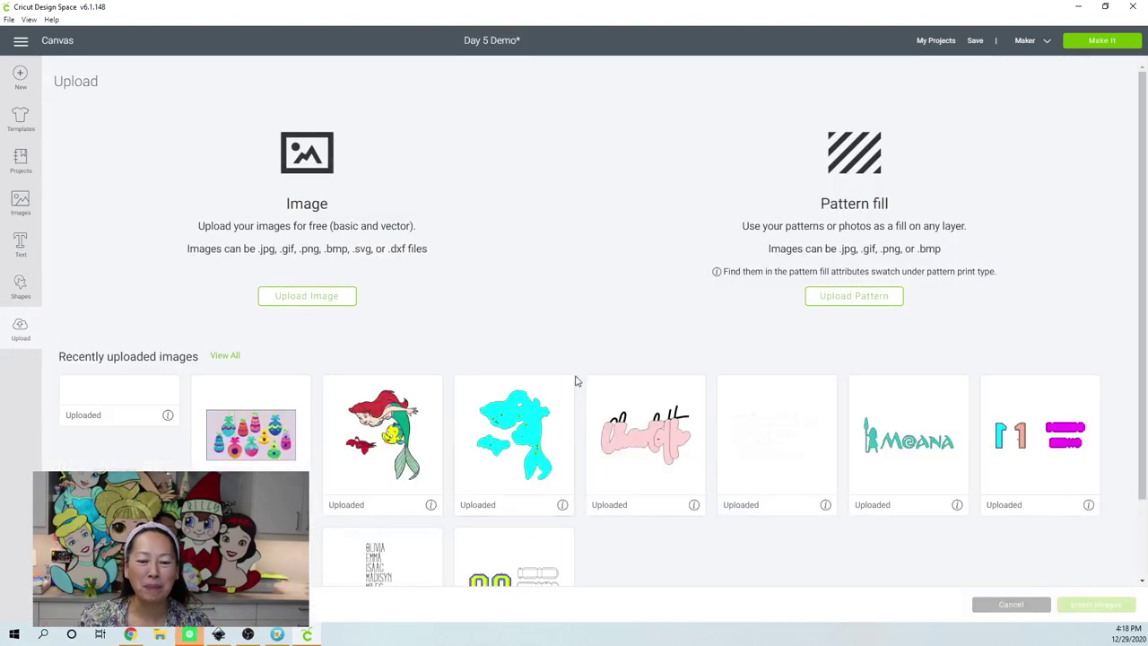
pyautogui.click(344, 300)
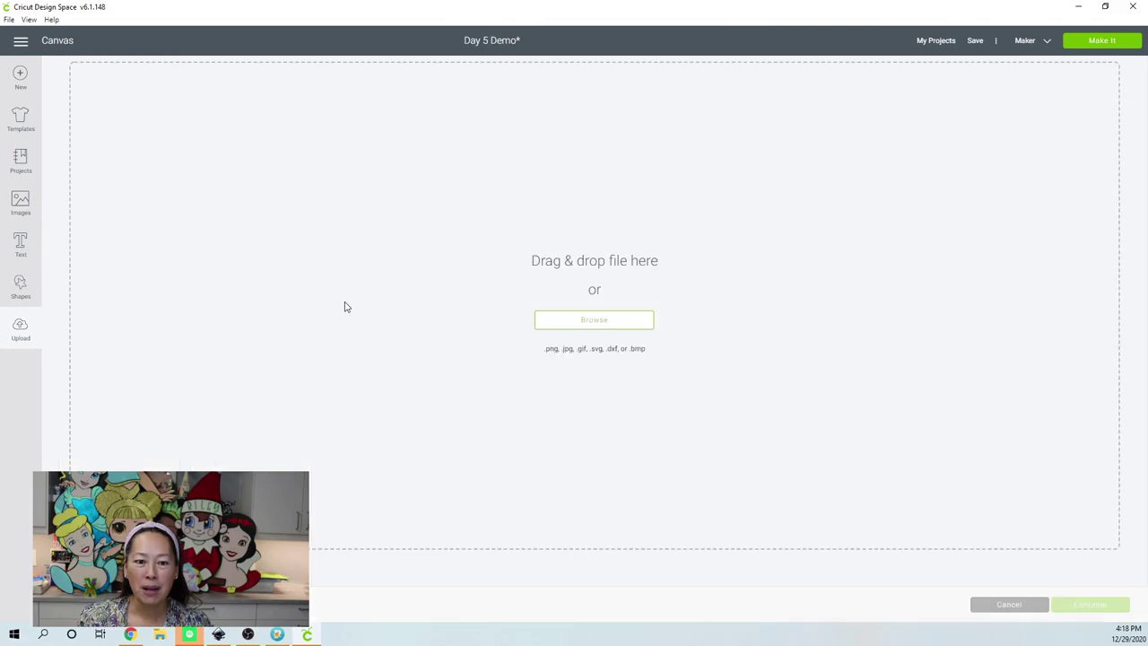
pyautogui.click(610, 323)
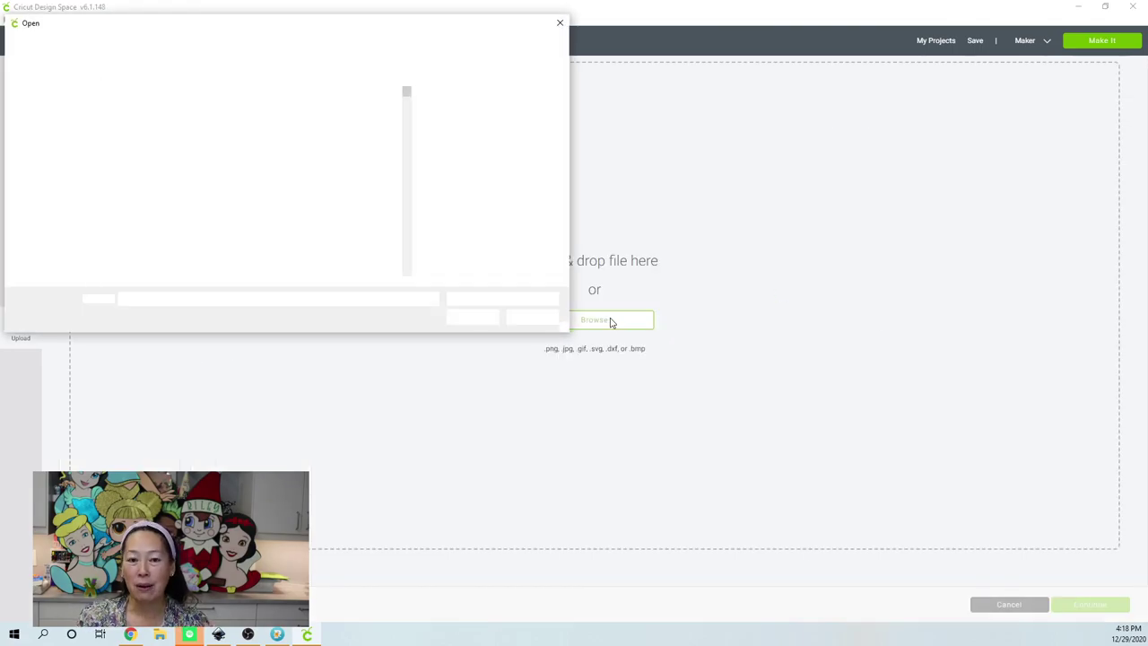
pyautogui.scroll(-10, 316, 185)
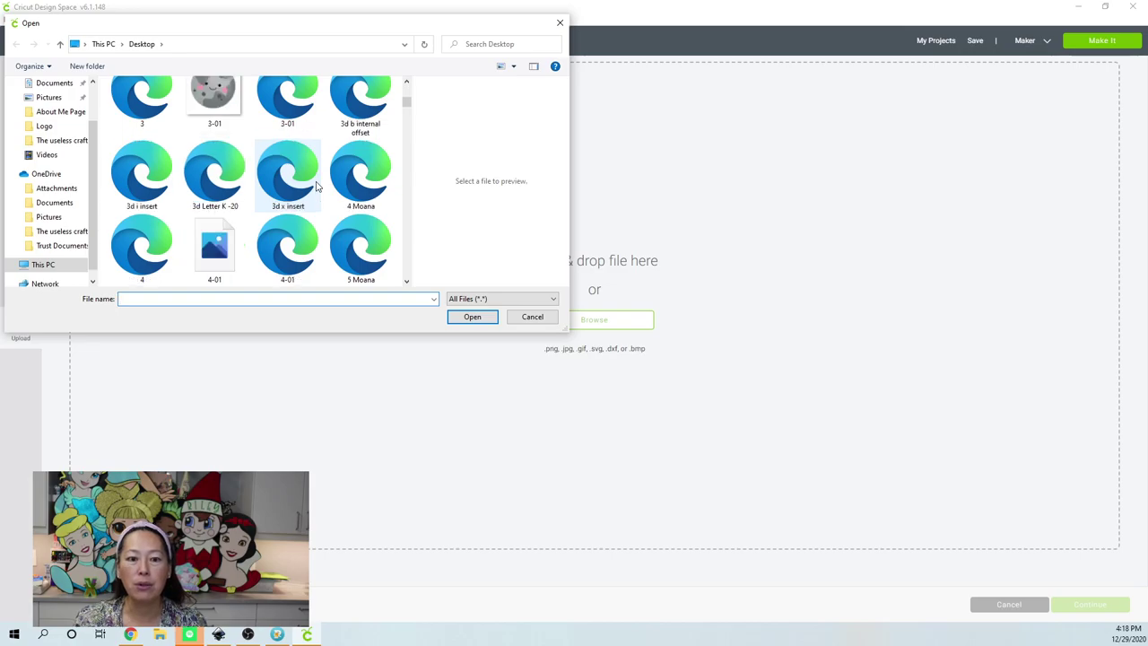
pyautogui.scroll(-8, 316, 186)
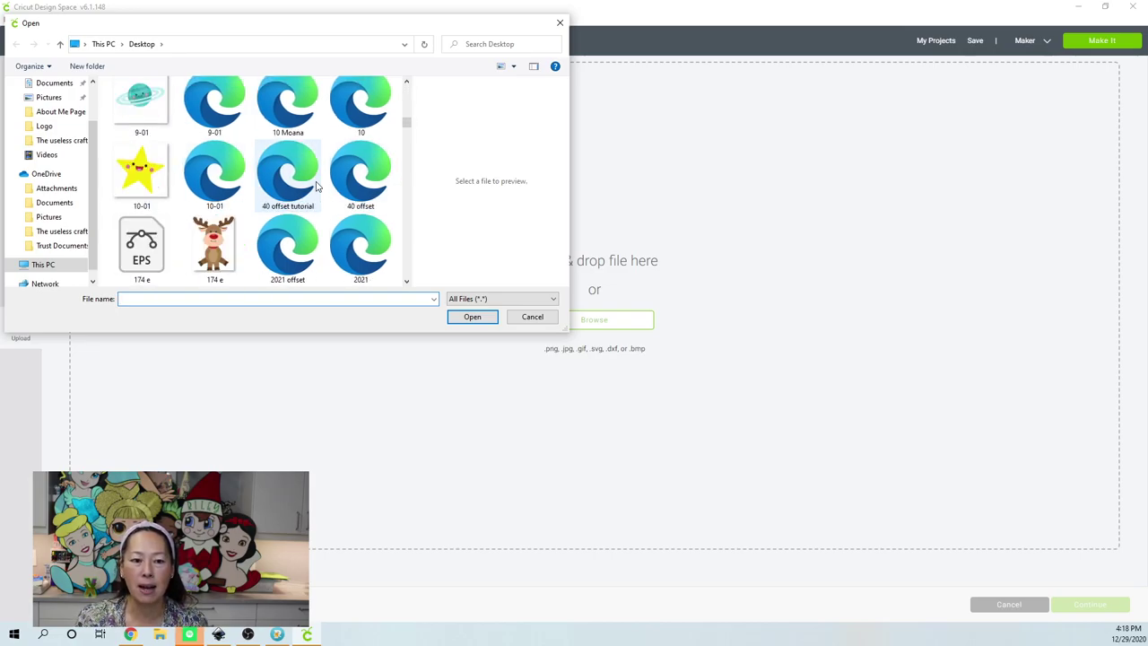
pyautogui.scroll(-10, 315, 186)
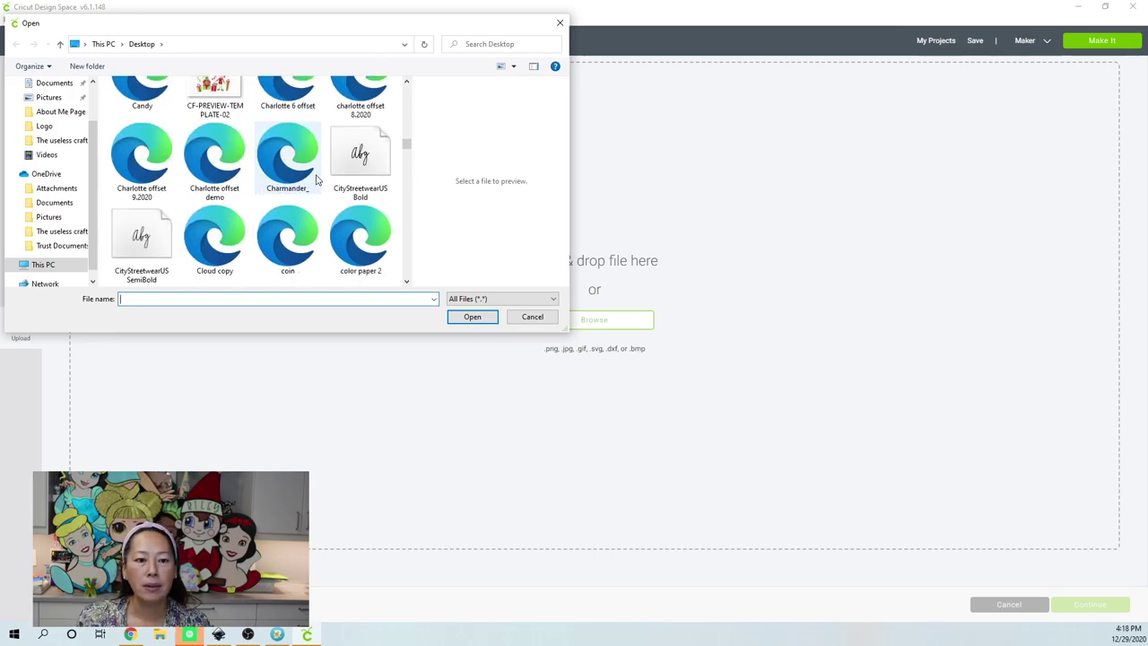
pyautogui.scroll(-10, 314, 180)
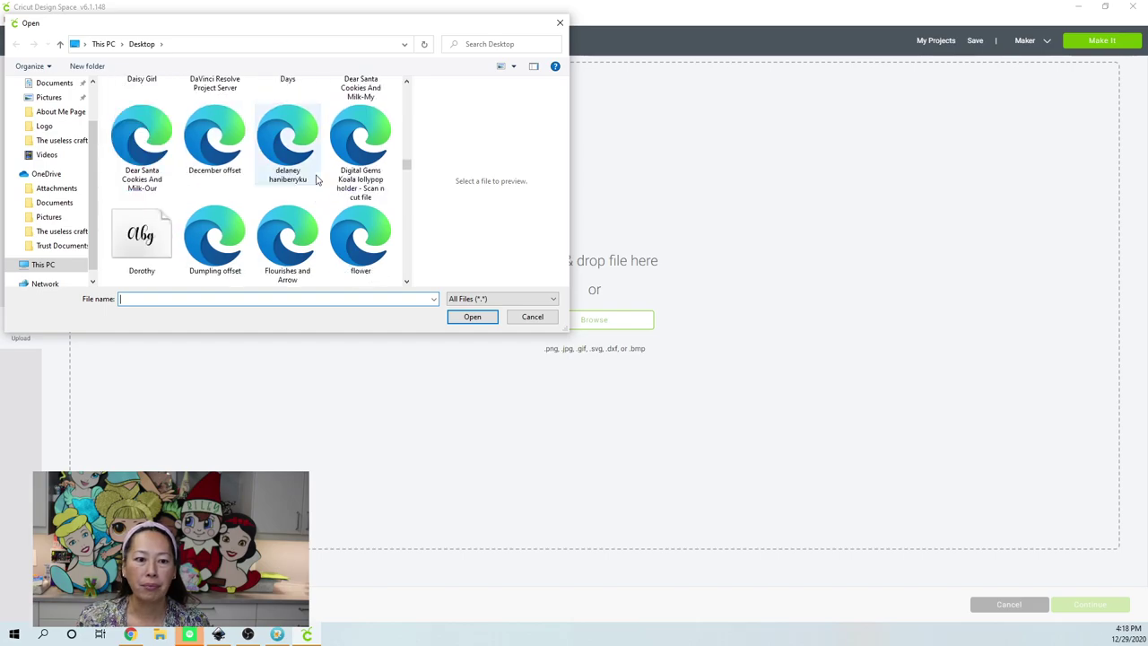
pyautogui.scroll(-2, 287, 184)
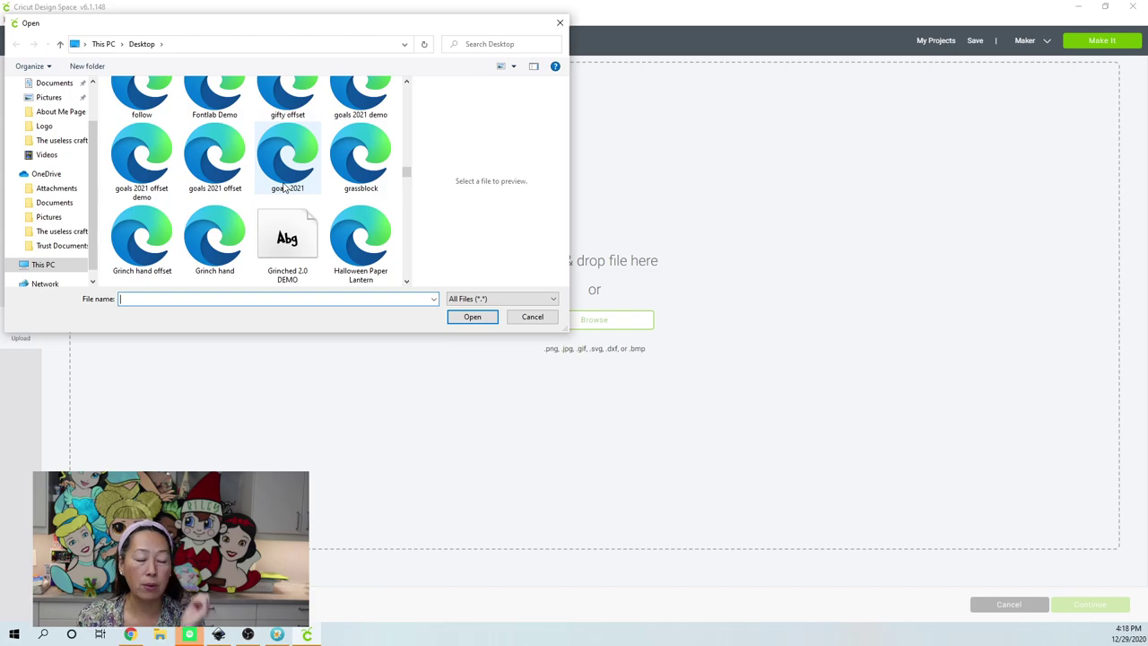
pyautogui.click(139, 164)
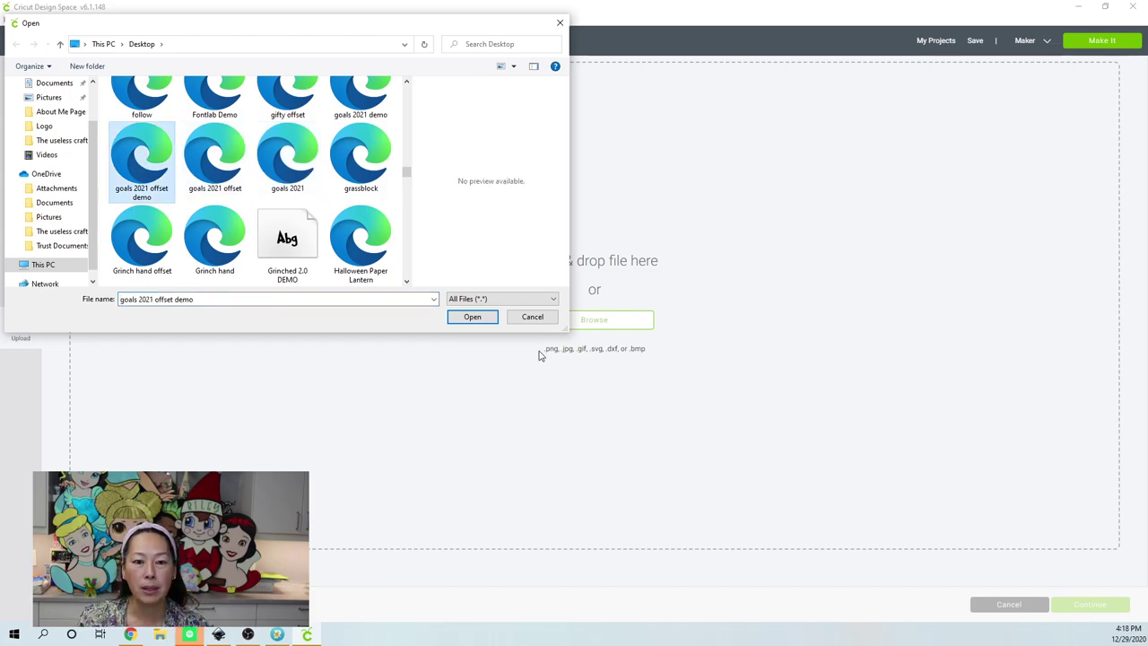
pyautogui.click(474, 318)
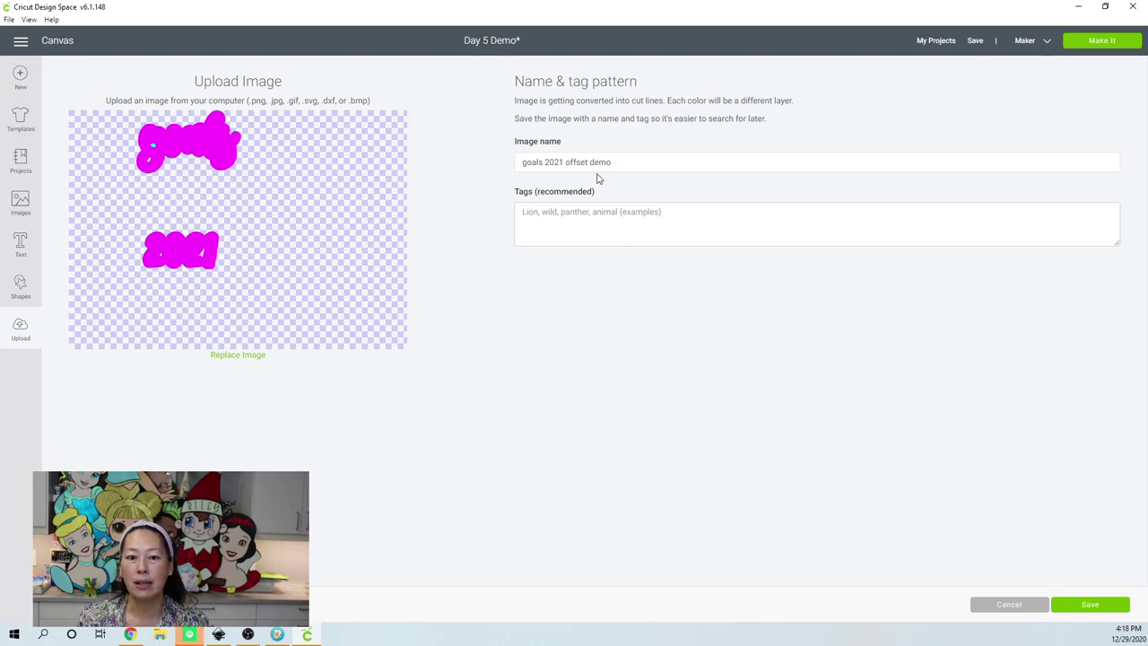
# Tag the uploaded image 'year planner' and save it
pyautogui.click(554, 218)
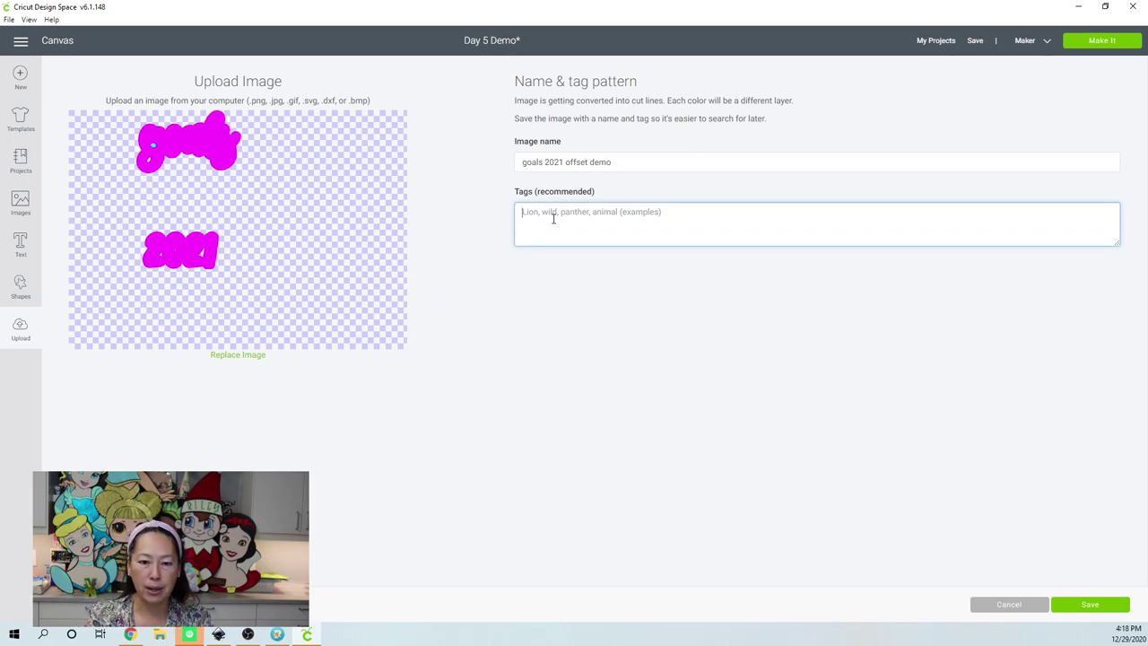
pyautogui.write('year')
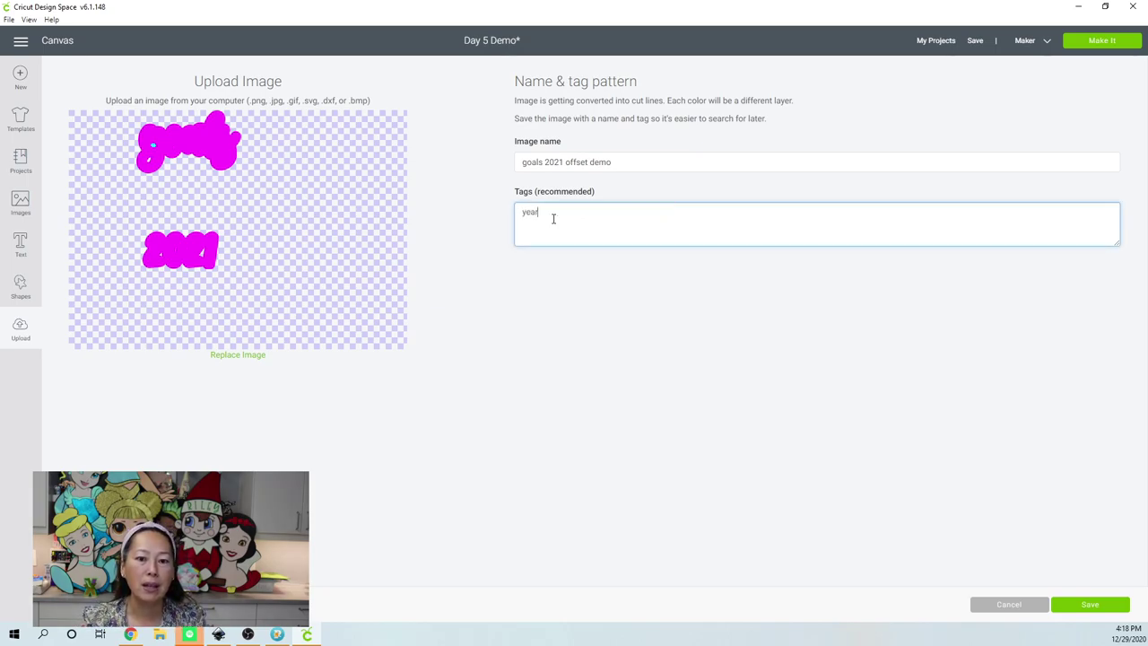
pyautogui.write(' planner')
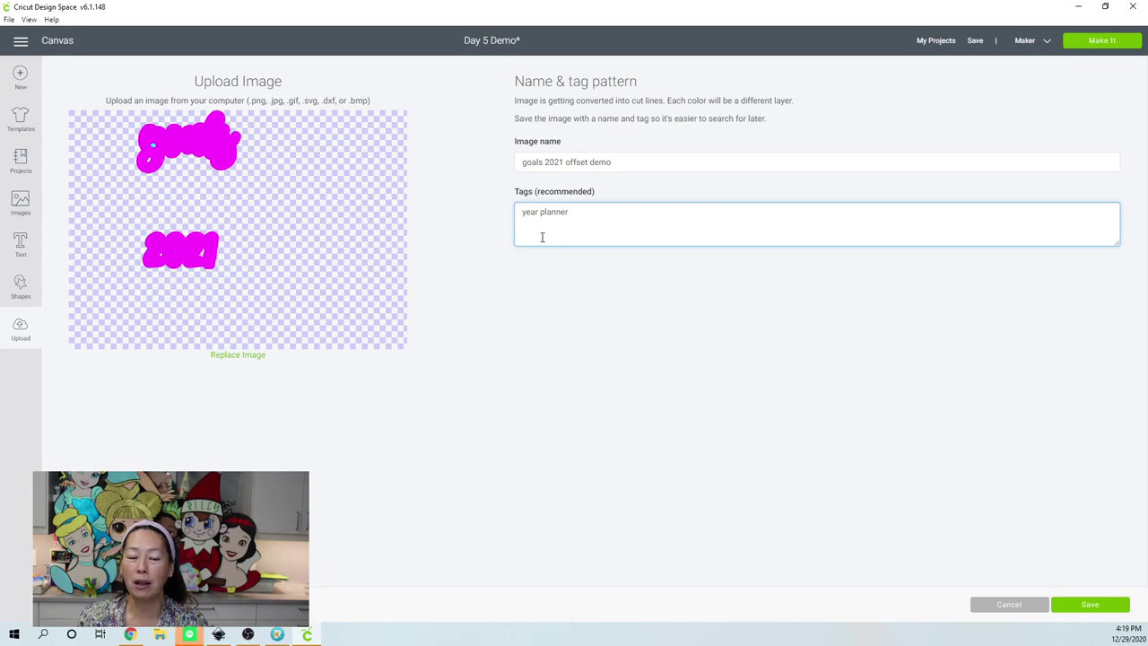
pyautogui.click(1092, 606)
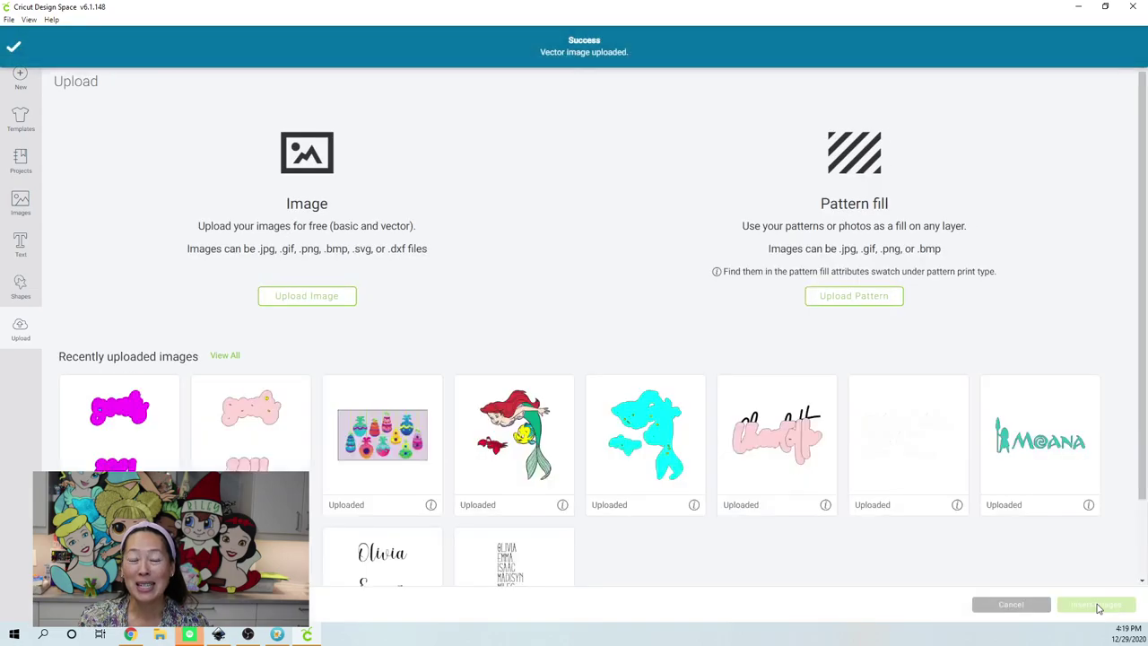
# Insert the goals 2021 offset demo upload and place it right of the existing designs
pyautogui.click(103, 413)
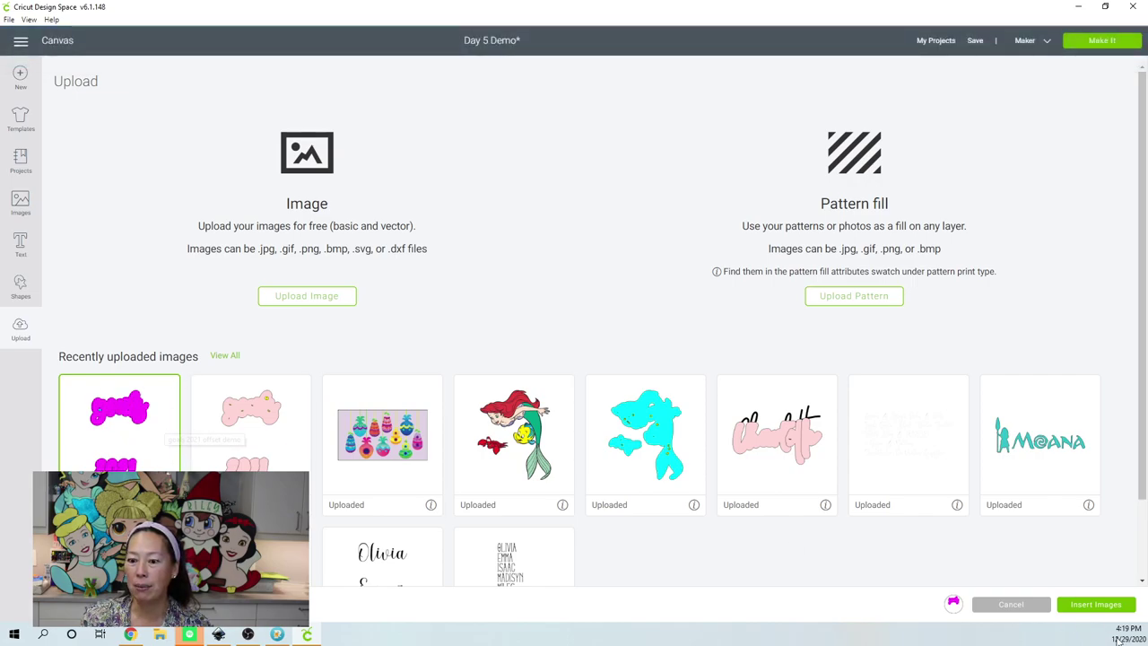
pyautogui.click(1095, 606)
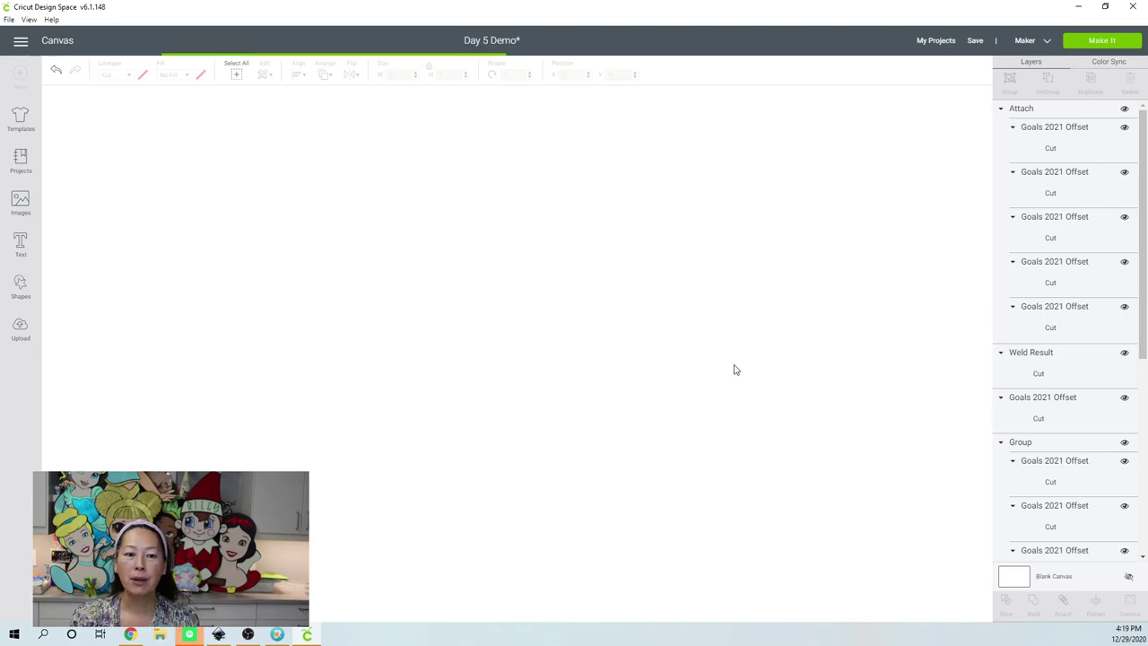
pyautogui.hotkey('ctrl', 'v')
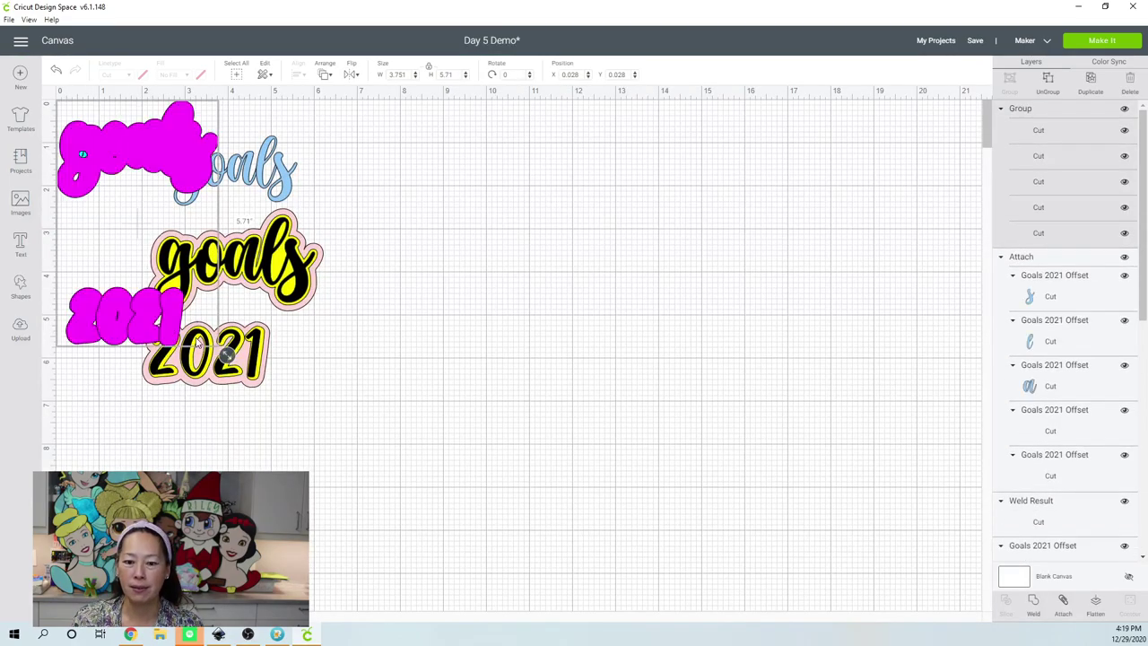
pyautogui.moveTo(173, 160); pyautogui.dragTo(617, 190)
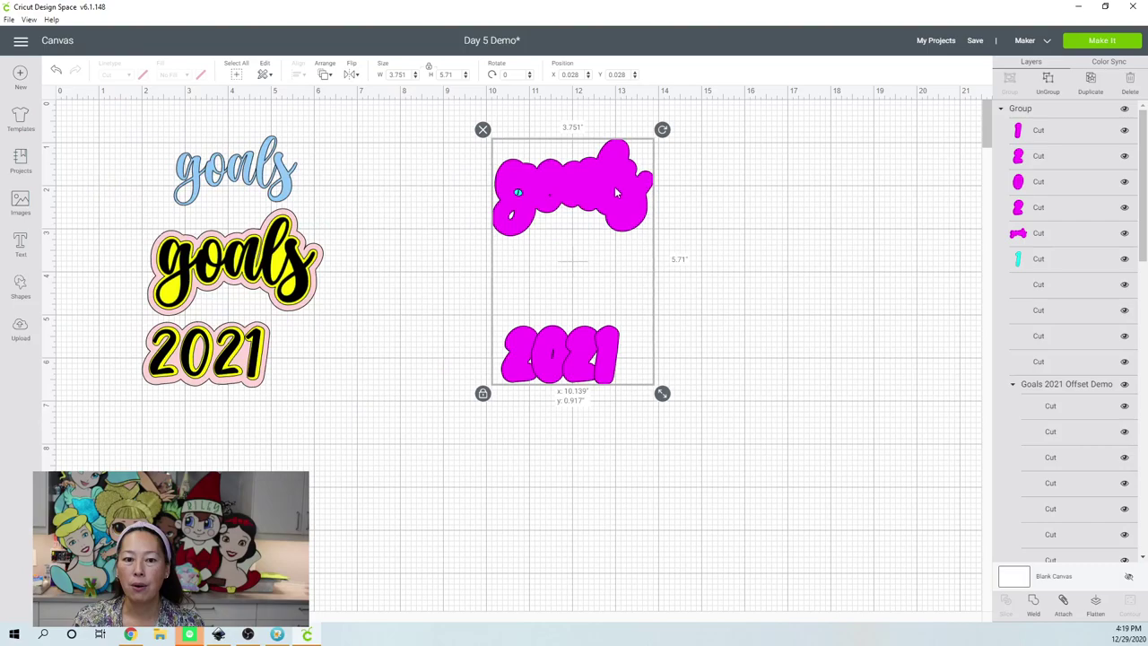
# Ungroup the pasted shapes and move the magenta goals offset right, revealing the cyan goals
pyautogui.click(1049, 81)
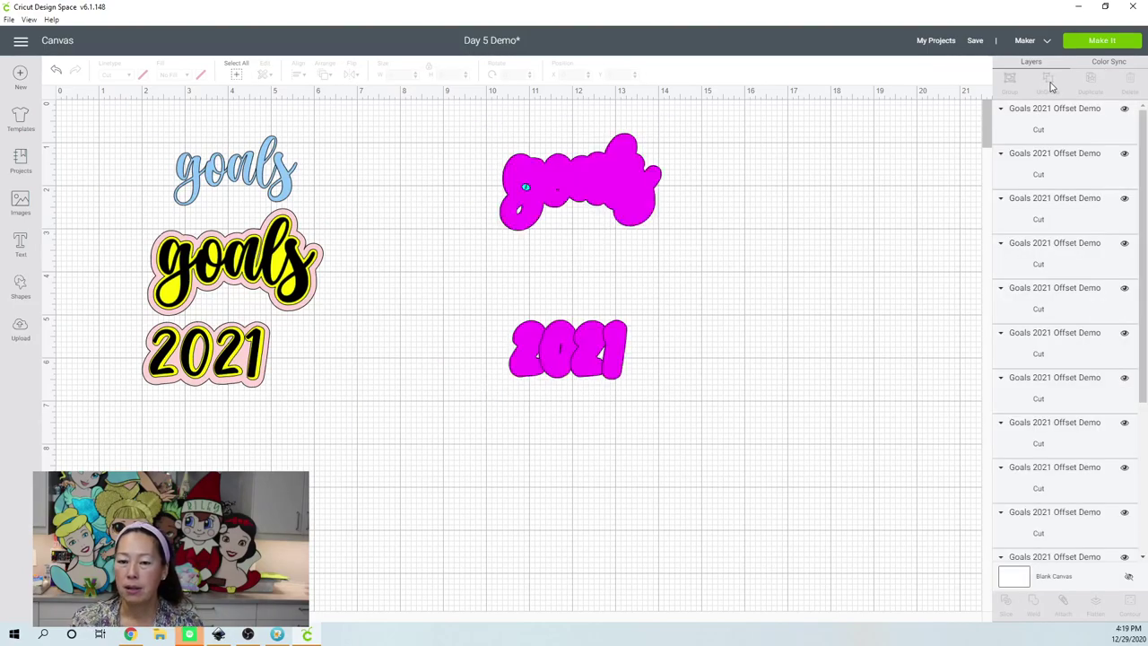
pyautogui.click(642, 193)
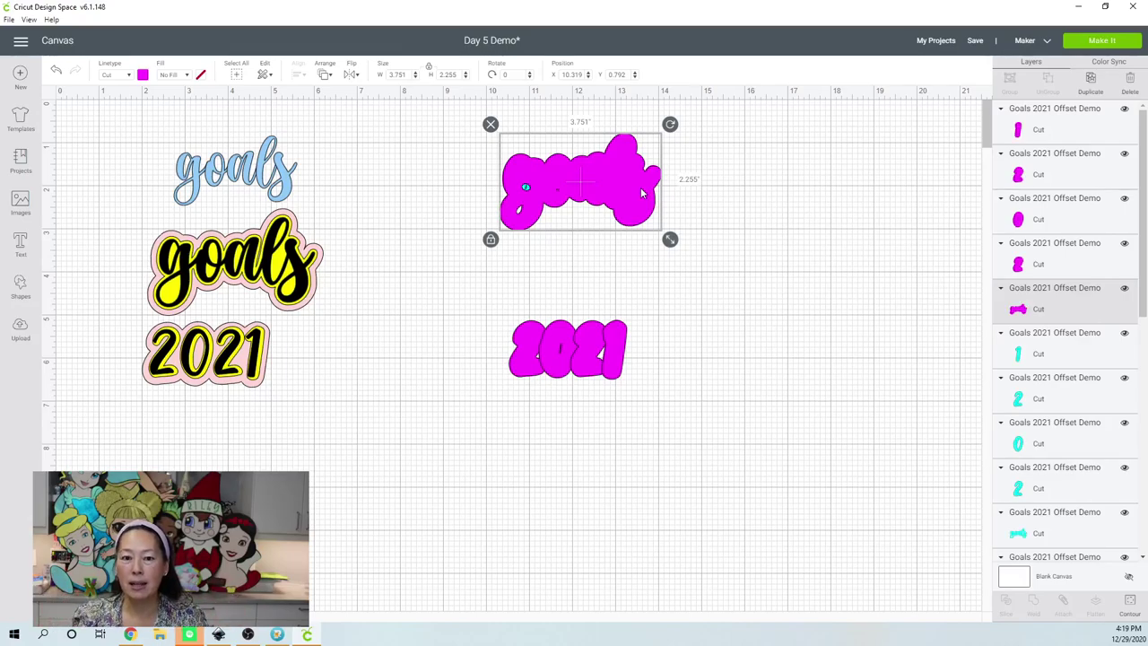
pyautogui.moveTo(643, 194); pyautogui.dragTo(852, 248)
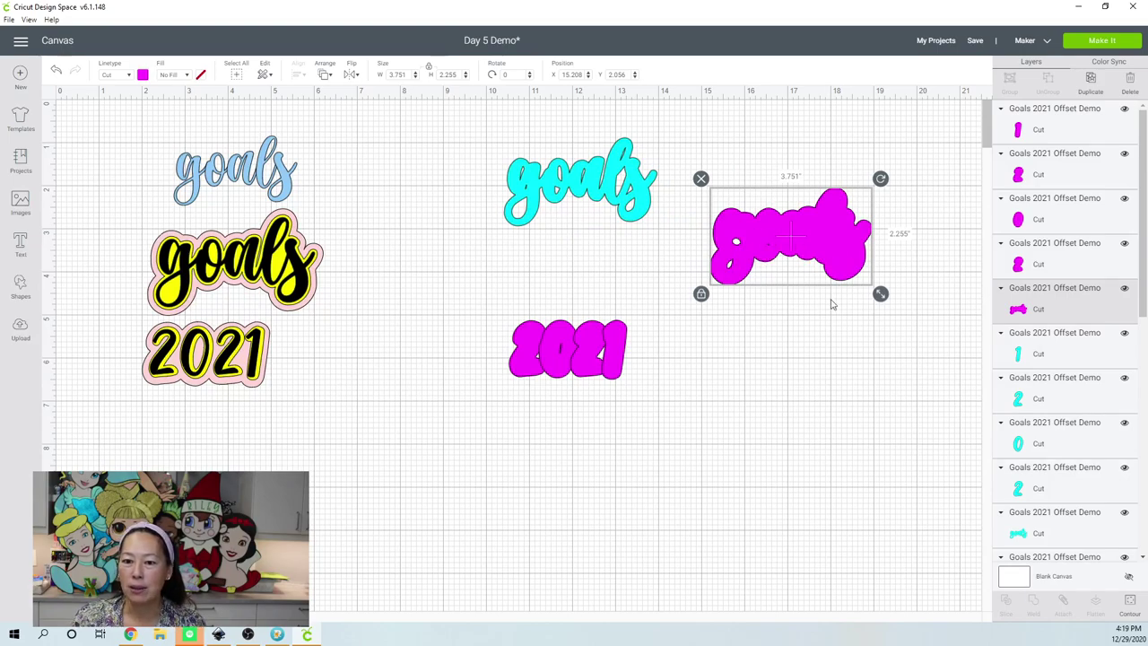
# Hide all contours of the magenta goals offset to make it solid
pyautogui.click(1132, 606)
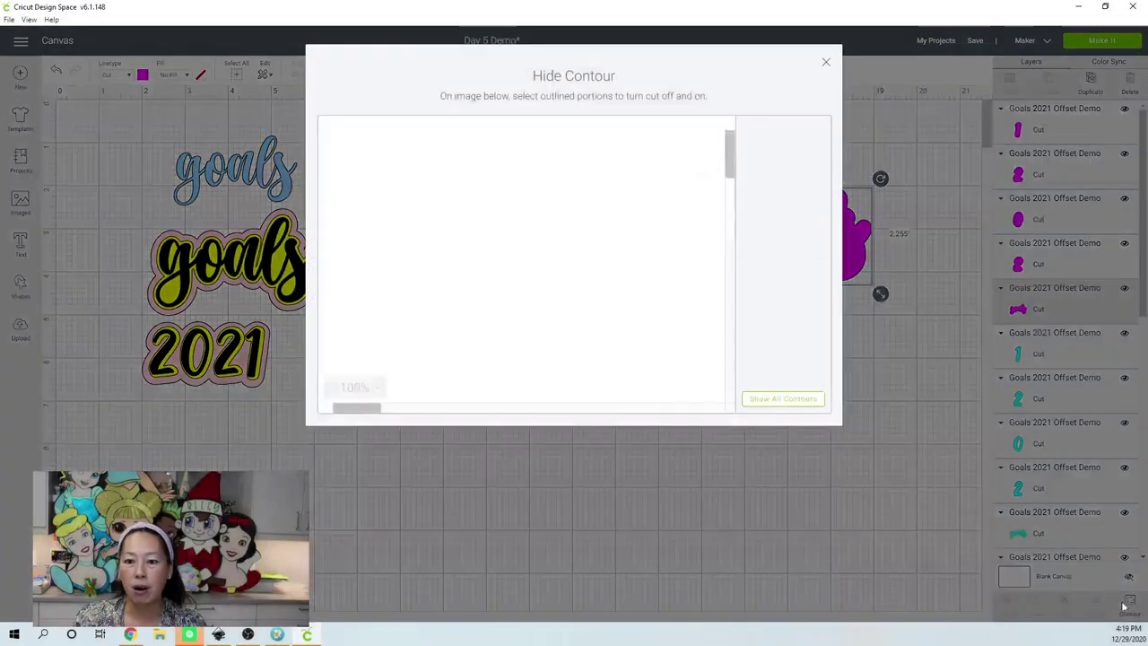
pyautogui.click(794, 409)
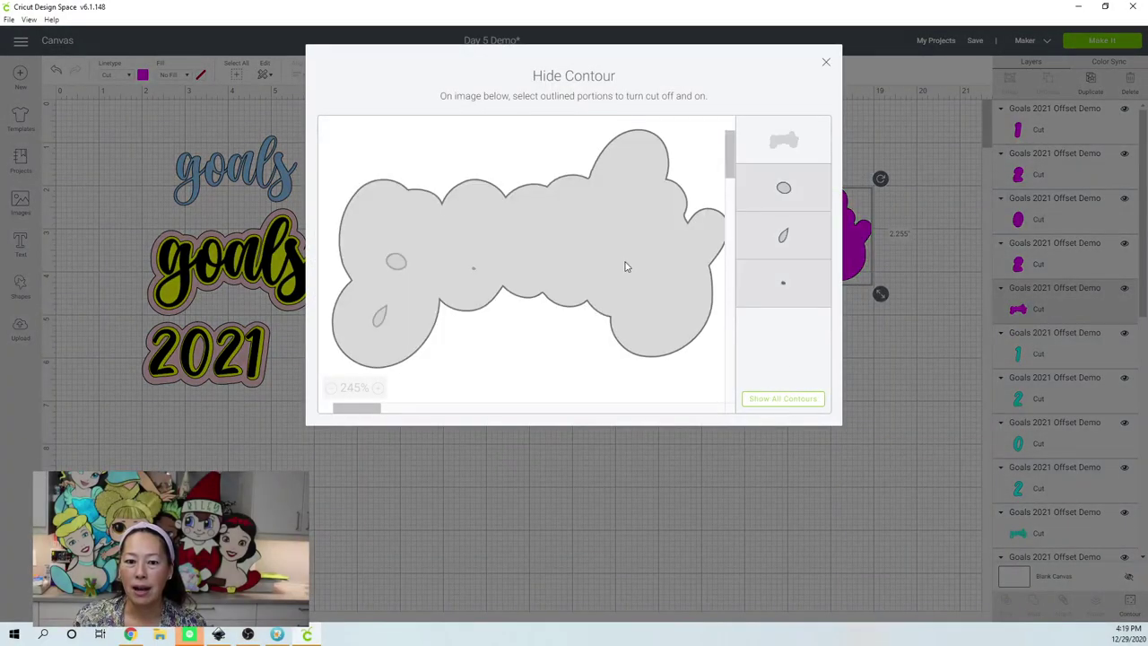
pyautogui.click(826, 64)
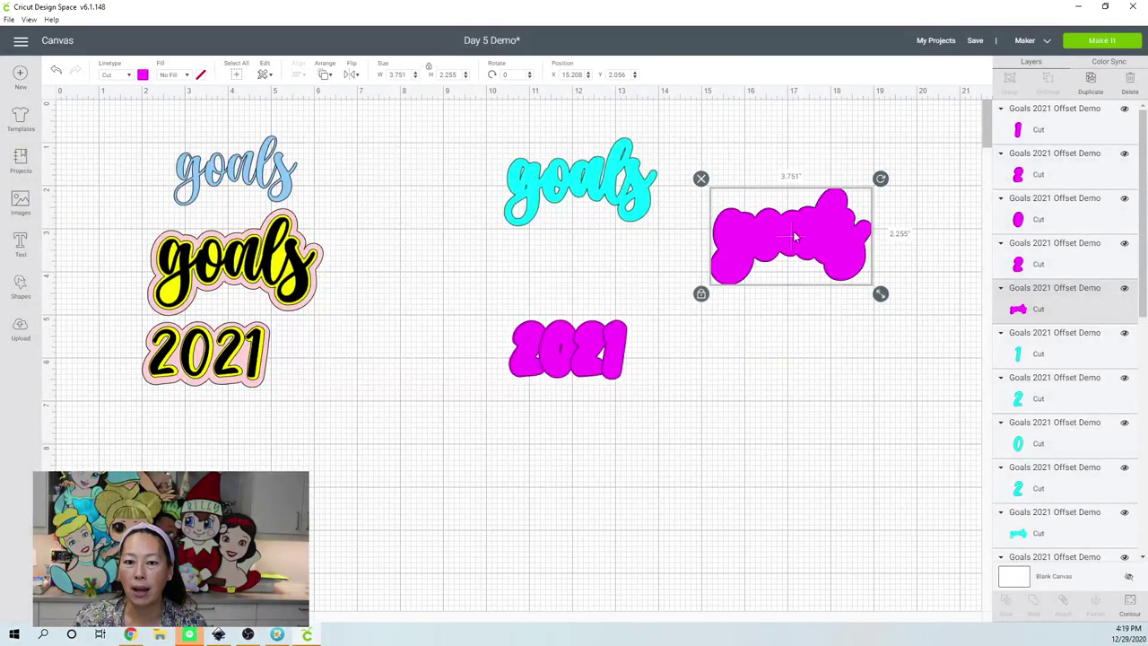
# Move the cyan goals aside and hide all of its inner contours
pyautogui.moveTo(606, 173); pyautogui.dragTo(615, 232)
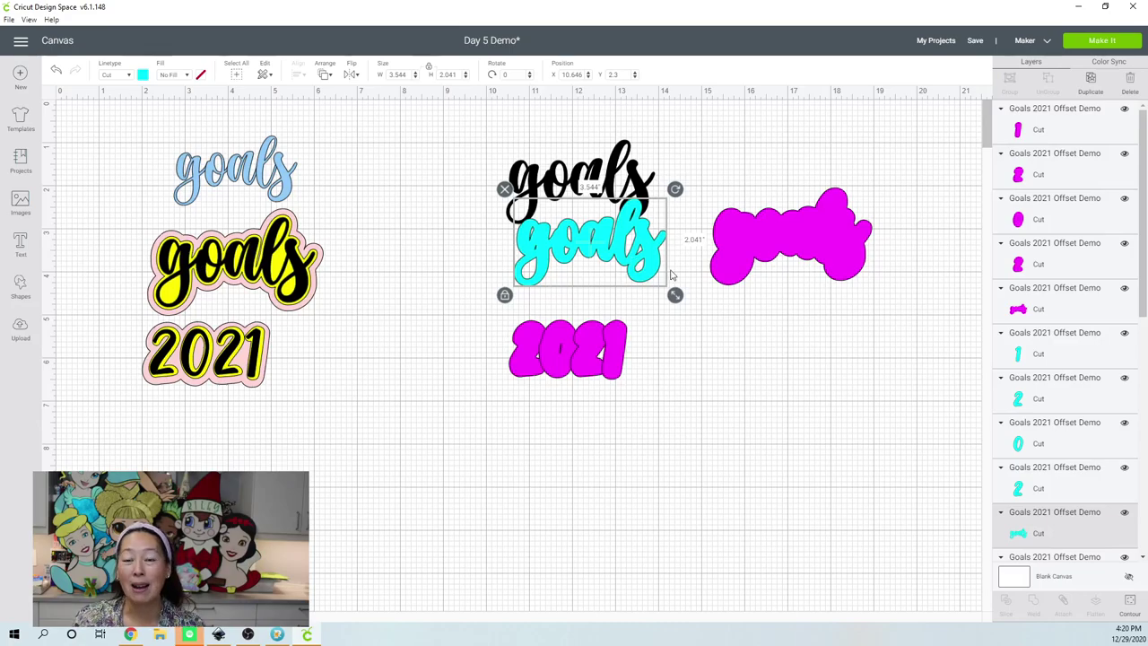
pyautogui.click(1132, 602)
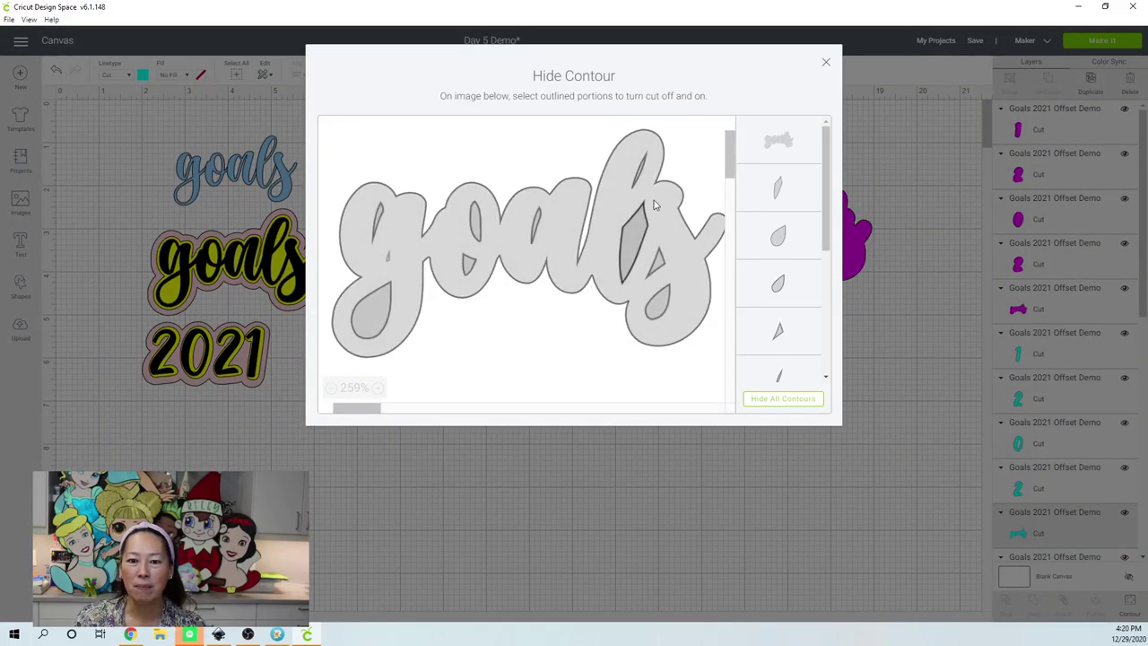
pyautogui.click(639, 178)
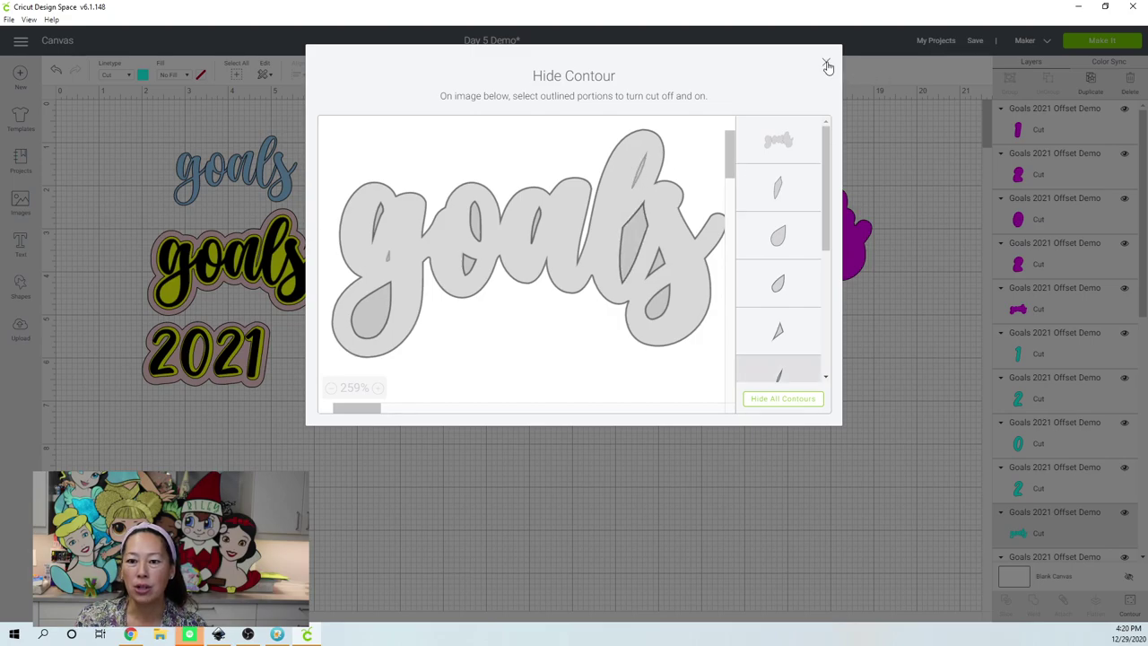
pyautogui.click(827, 65)
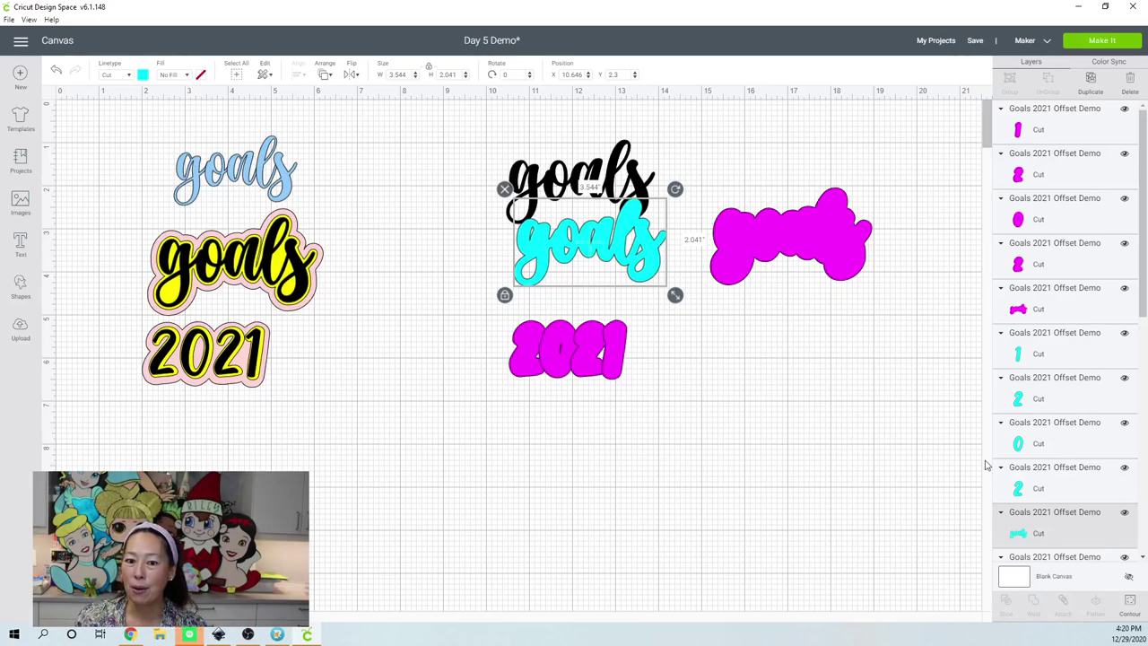
pyautogui.click(1128, 610)
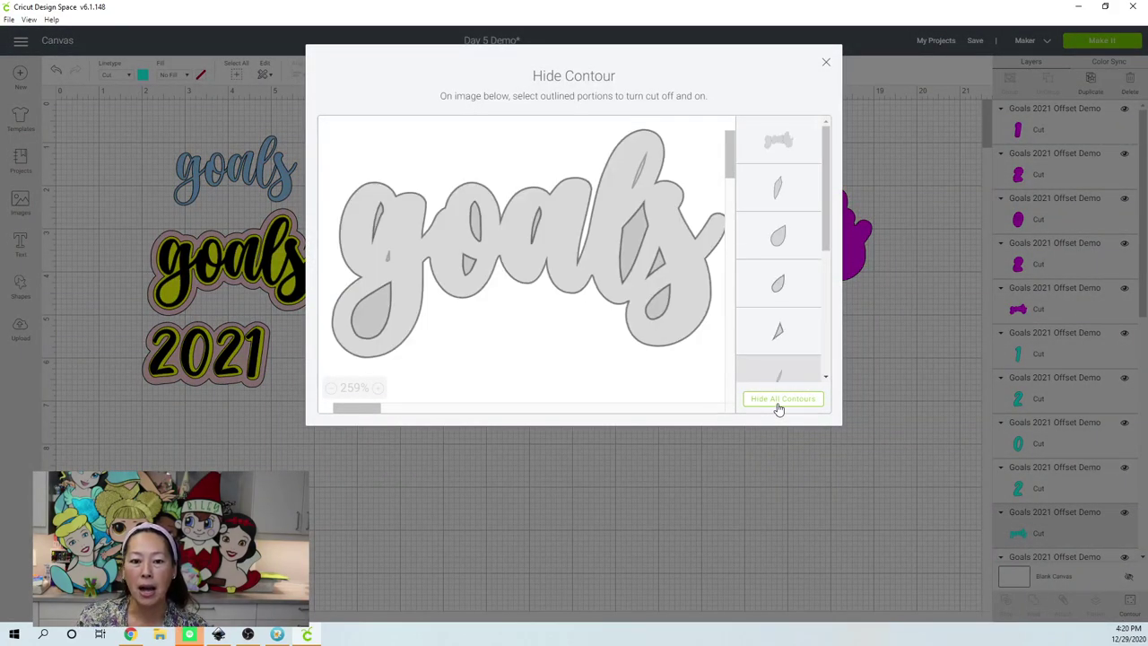
pyautogui.click(780, 399)
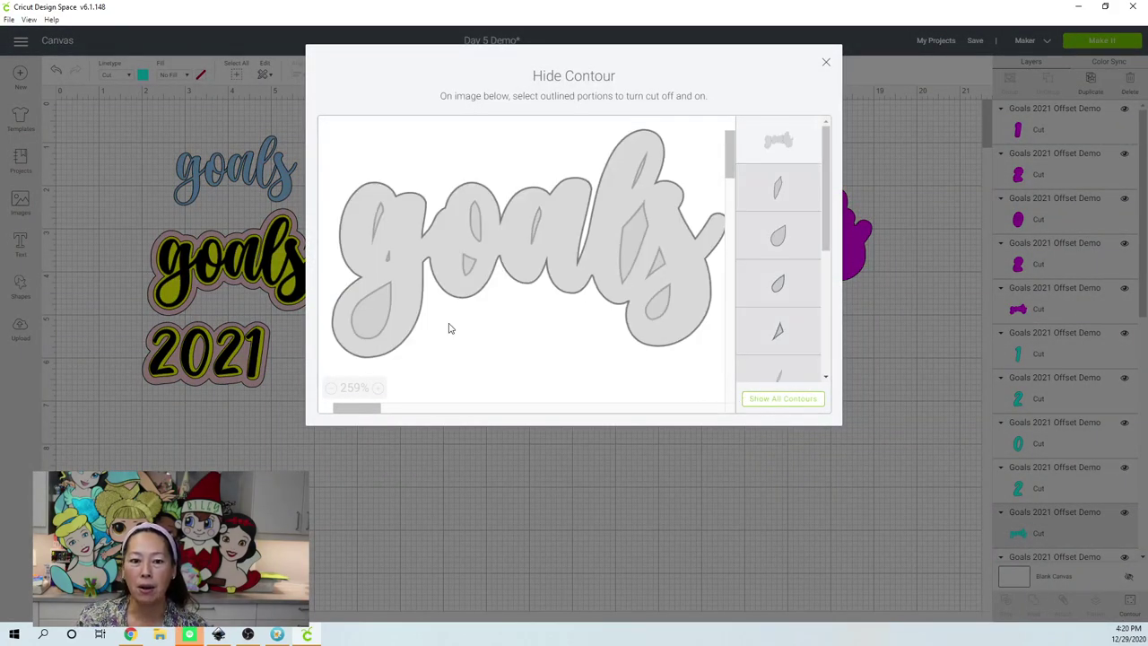
pyautogui.click(826, 63)
# Bring the cyan goals to the front and set it on the magenta offset
pyautogui.moveTo(553, 238); pyautogui.dragTo(608, 279)
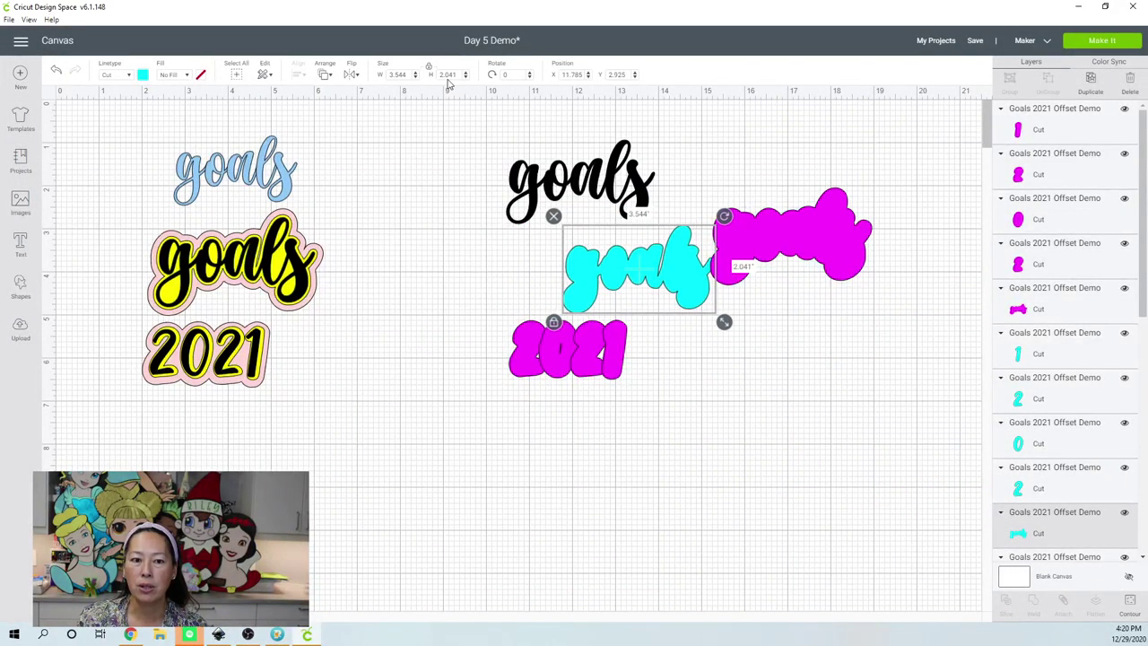
pyautogui.click(325, 75)
pyautogui.click(346, 137)
pyautogui.moveTo(658, 288); pyautogui.dragTo(810, 254)
pyautogui.click(841, 385)
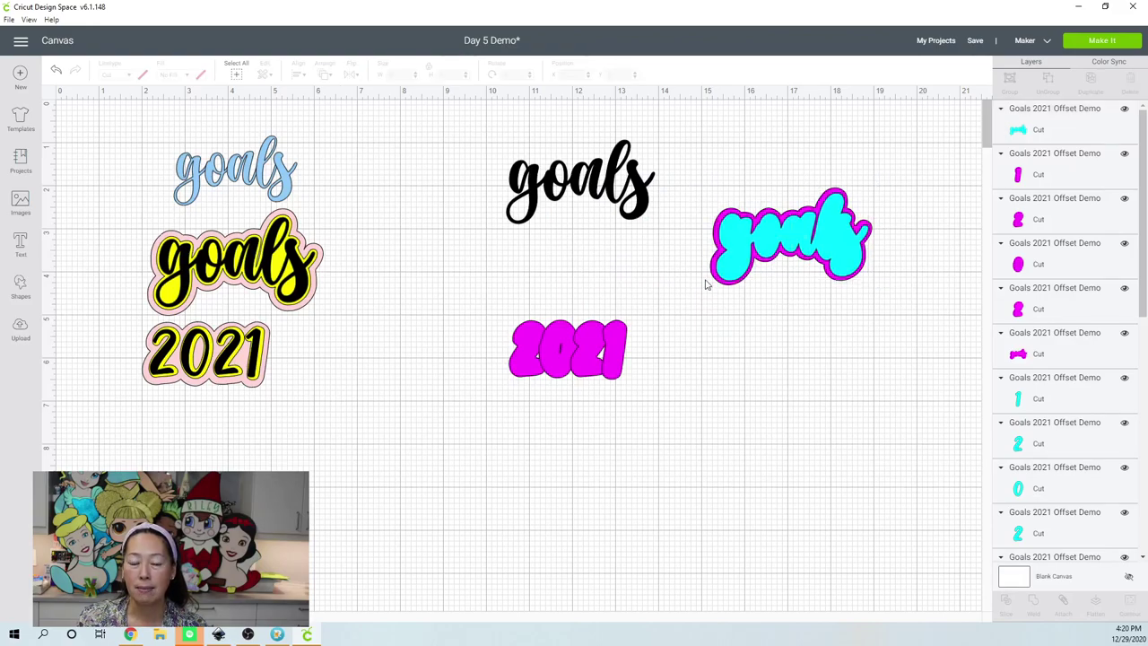
pyautogui.click(575, 184)
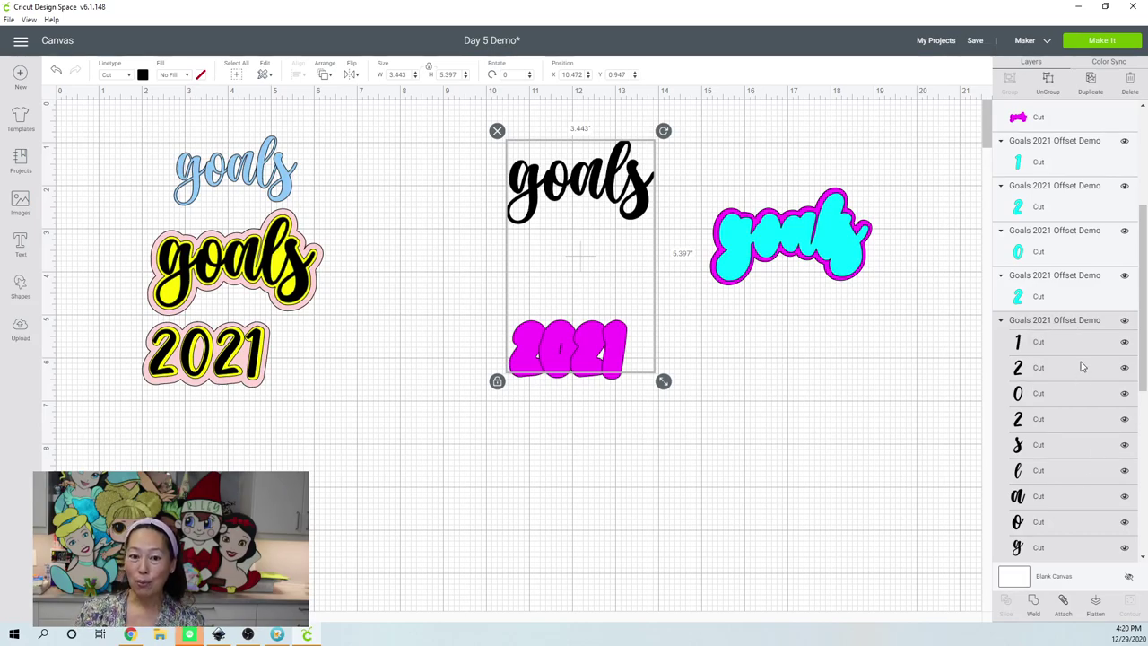
# Move the black goals and 2021 group to the lower right and ungroup it
pyautogui.moveTo(605, 183); pyautogui.dragTo(797, 384)
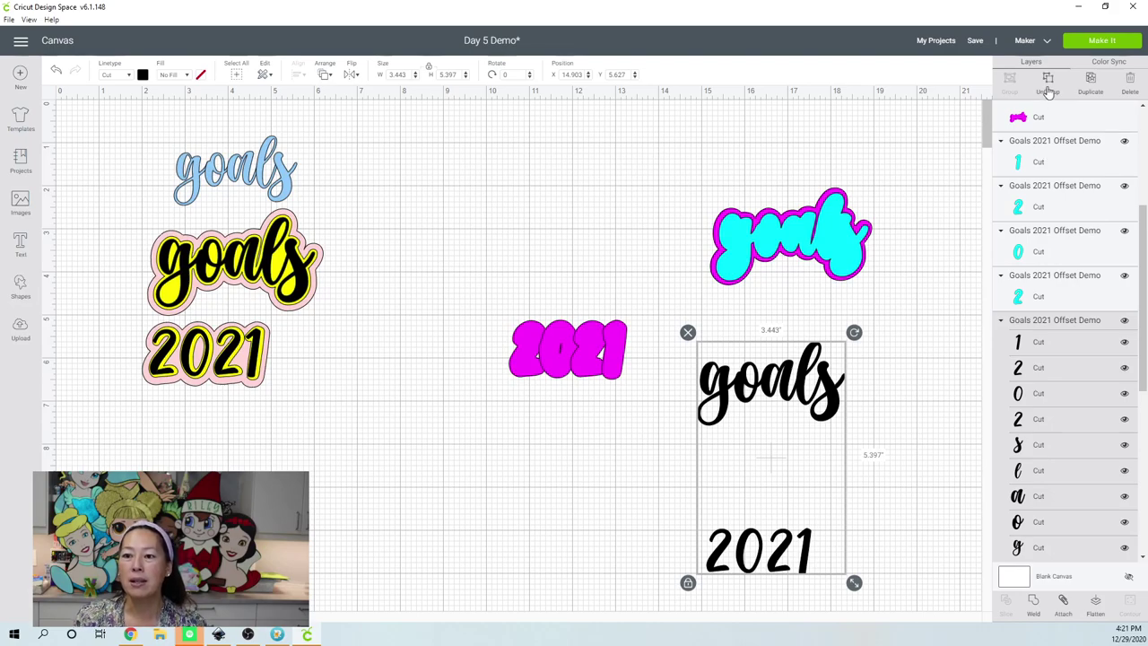
pyautogui.click(1049, 93)
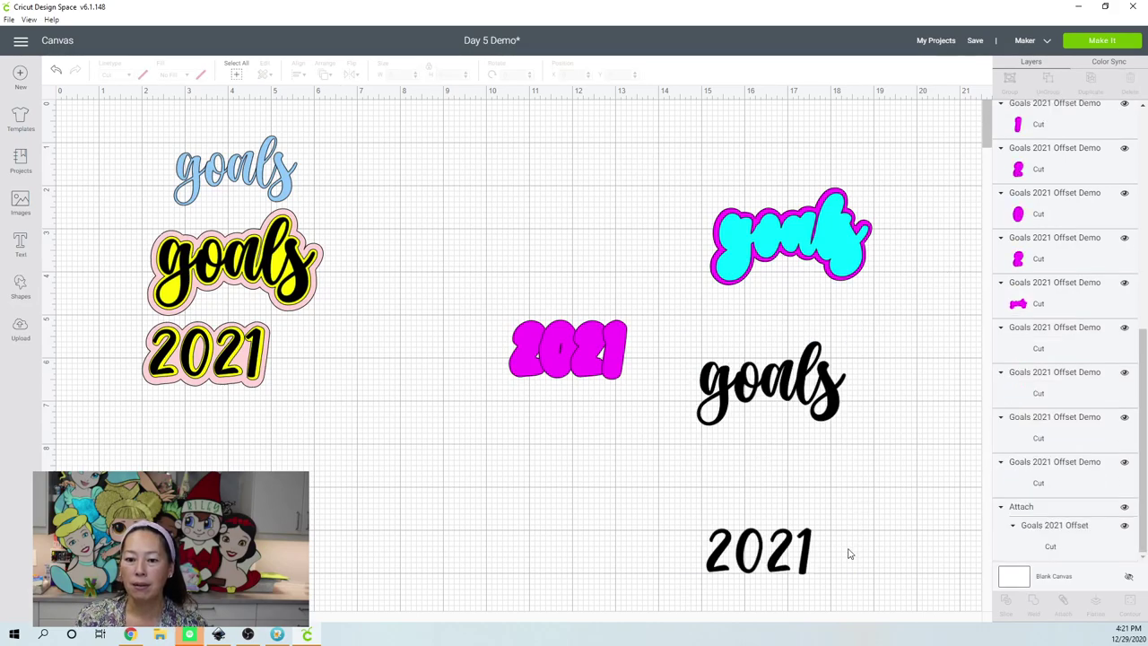
pyautogui.moveTo(841, 563); pyautogui.dragTo(652, 550)
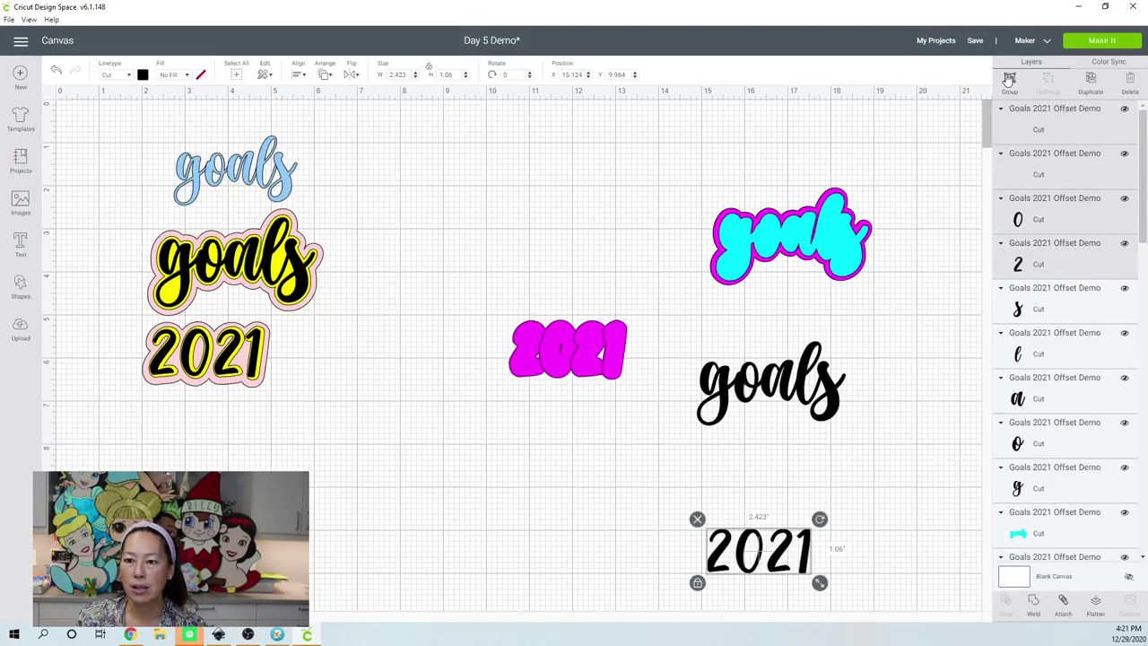
pyautogui.click(1009, 79)
pyautogui.moveTo(800, 564); pyautogui.dragTo(769, 529)
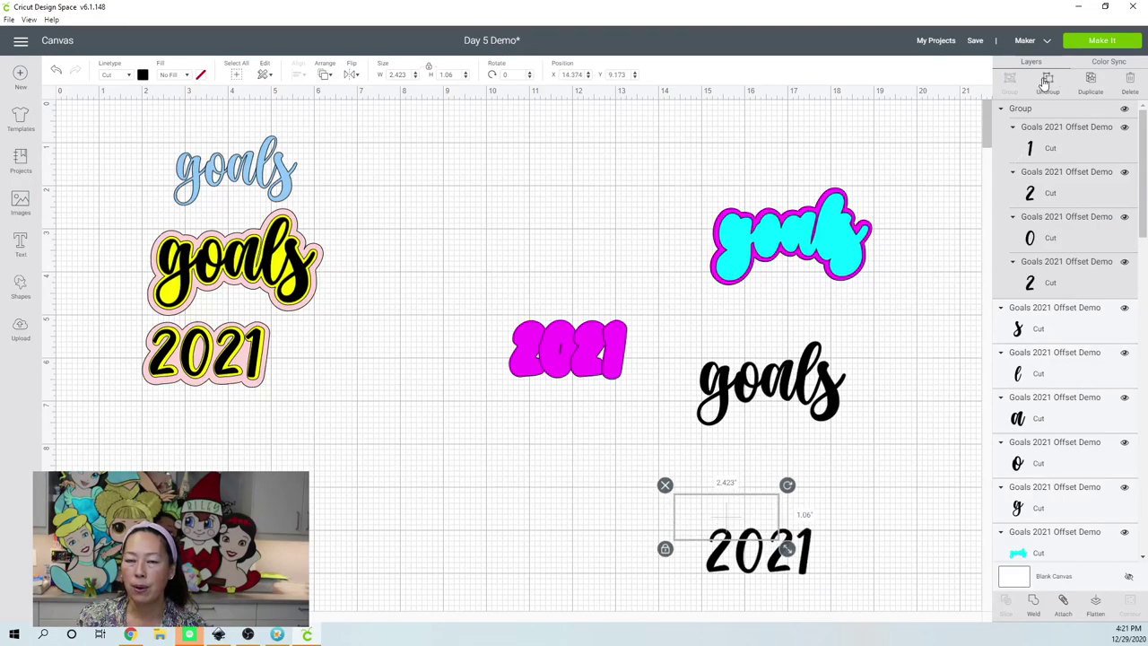
pyautogui.click(1046, 83)
# Group the four black 2021 digits and place them on the magenta 2021 offset
pyautogui.click(709, 540)
pyautogui.click(689, 532)
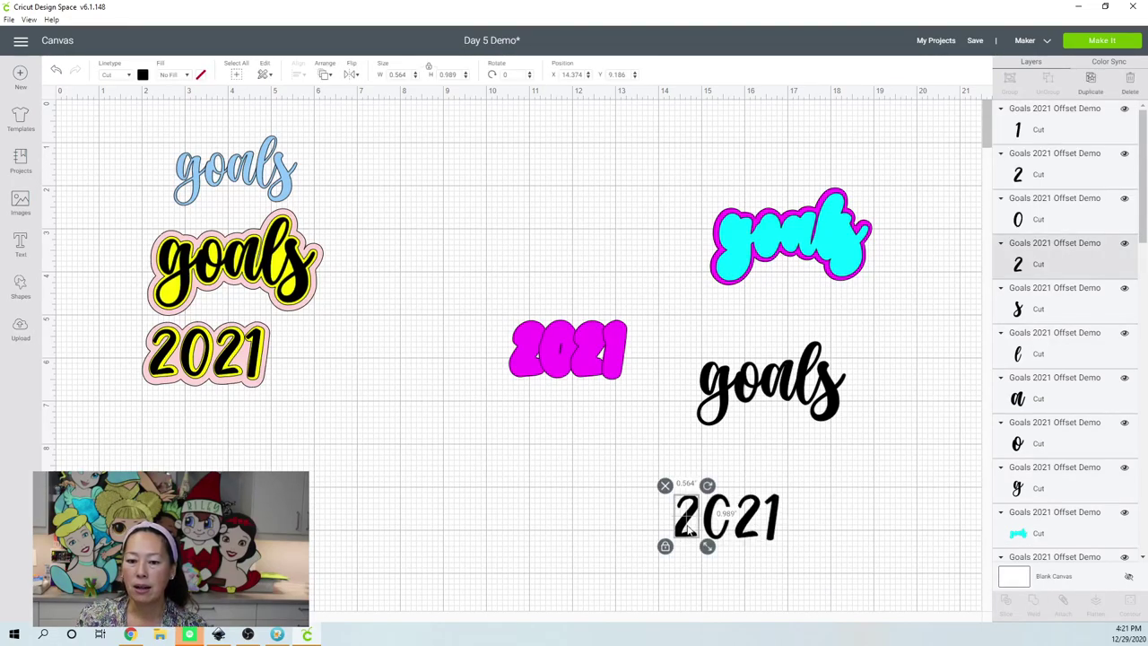
pyautogui.click(597, 533)
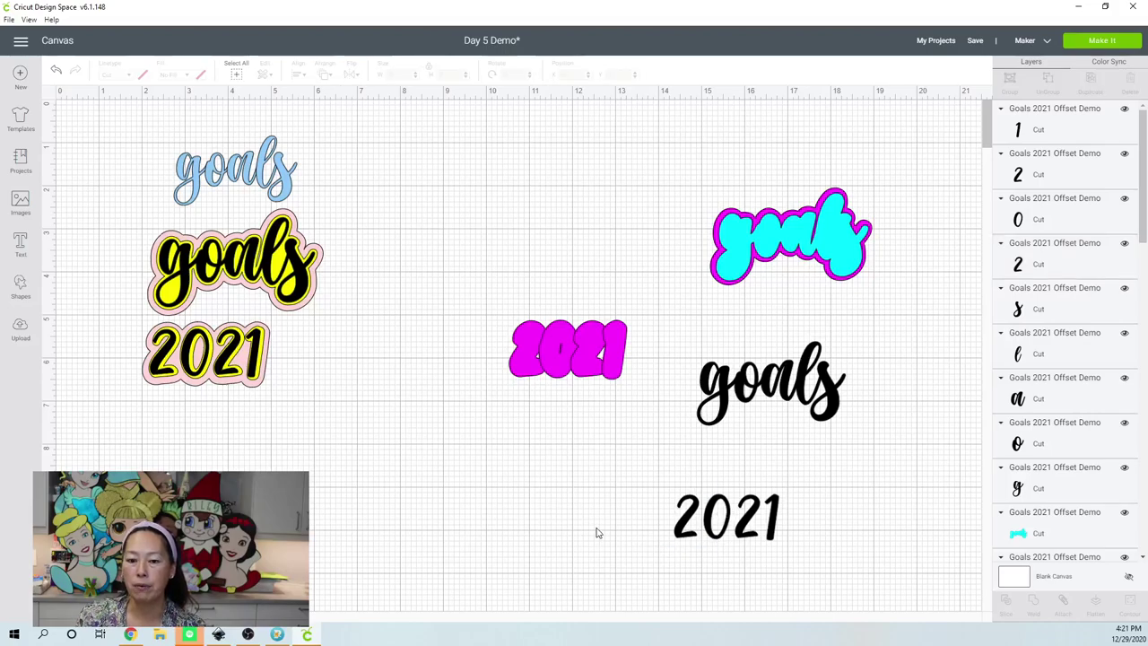
pyautogui.moveTo(631, 504); pyautogui.dragTo(818, 565)
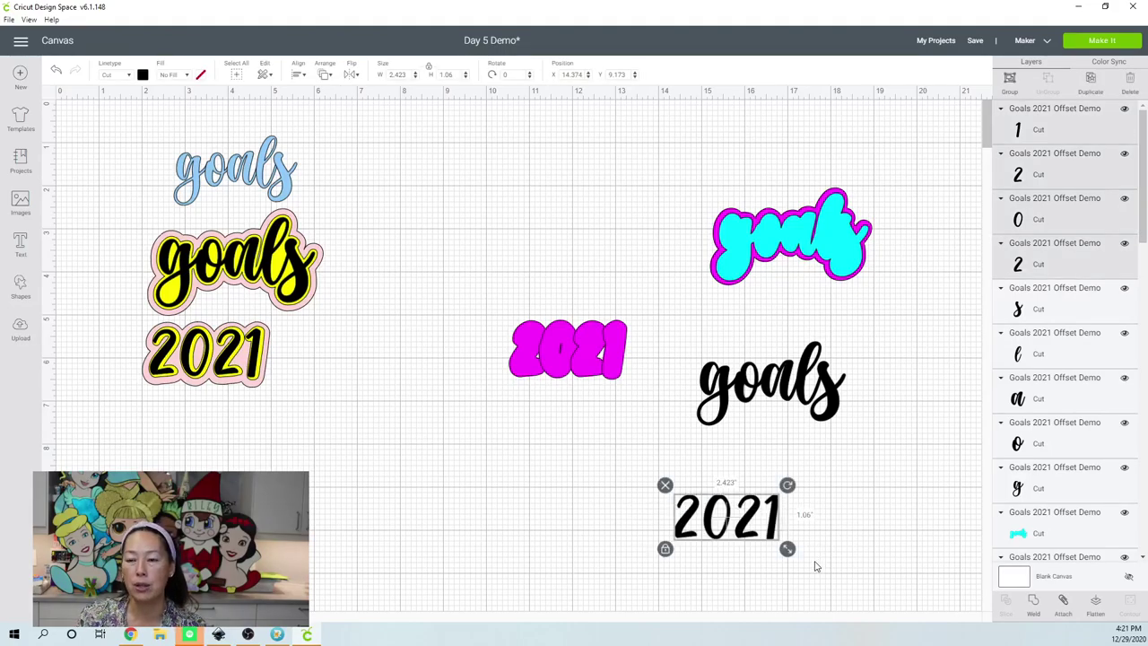
pyautogui.click(1010, 79)
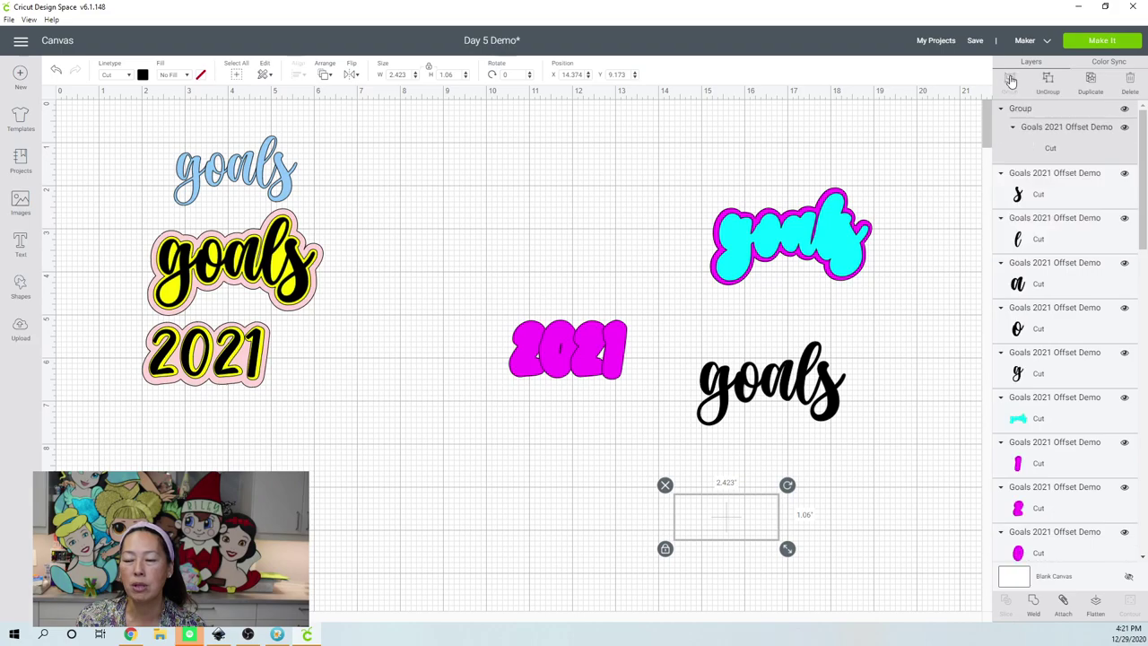
pyautogui.moveTo(706, 508); pyautogui.dragTo(548, 352)
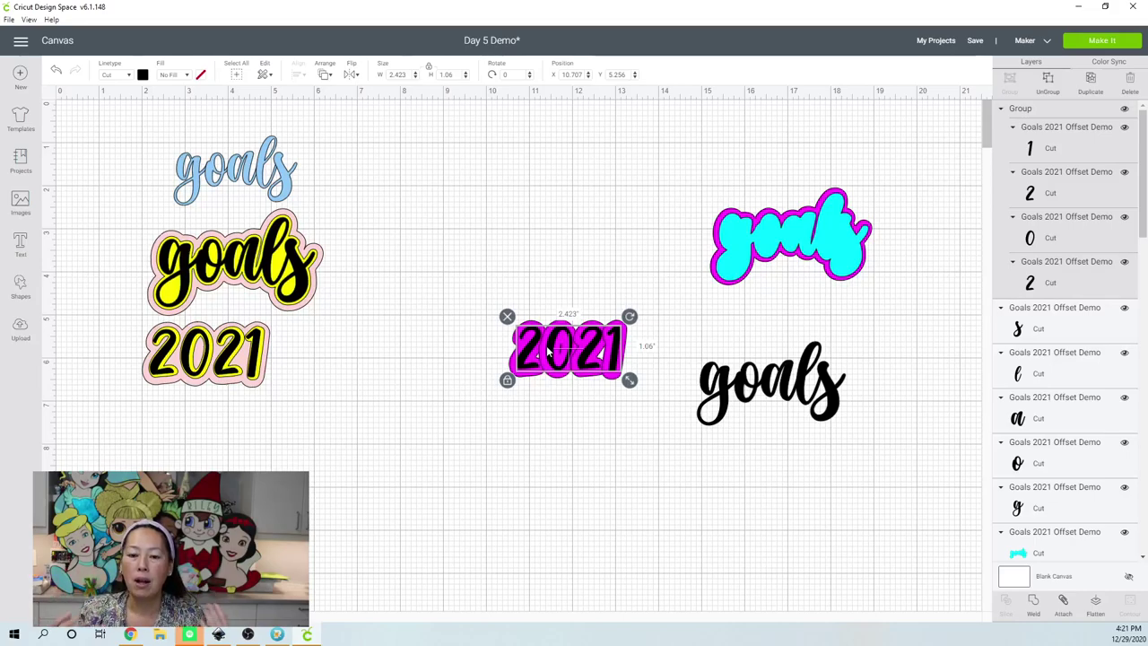
# Lift the black 2021 off, weld the four magenta digit layers, and drag the result down
pyautogui.moveTo(584, 352); pyautogui.dragTo(591, 246)
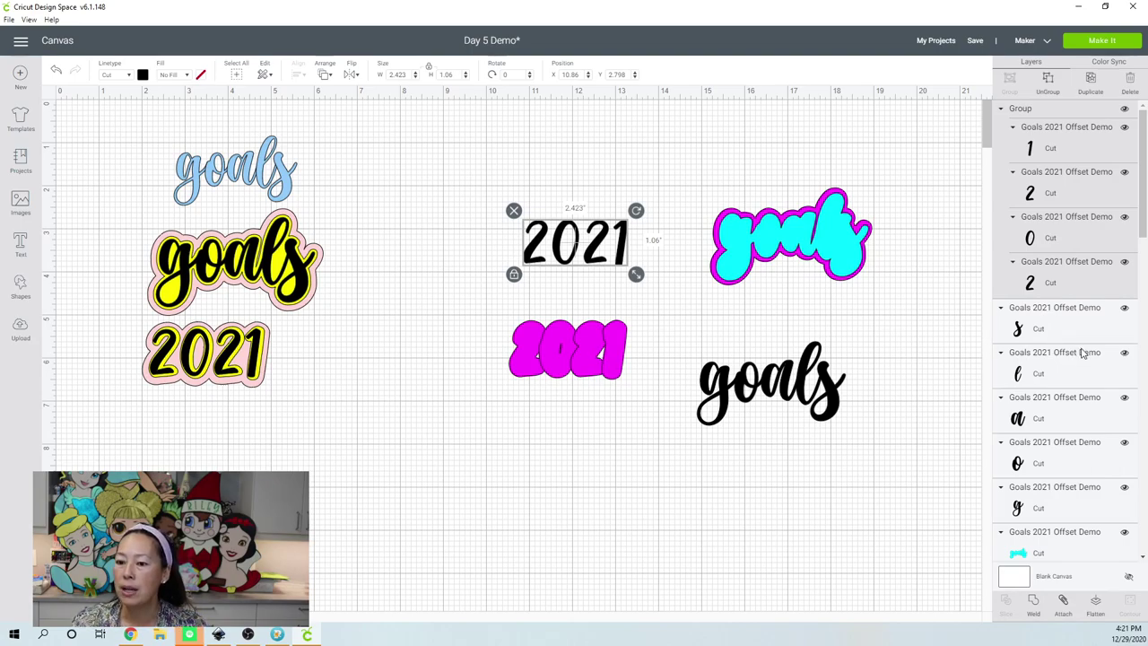
pyautogui.scroll(-2, 1083, 353)
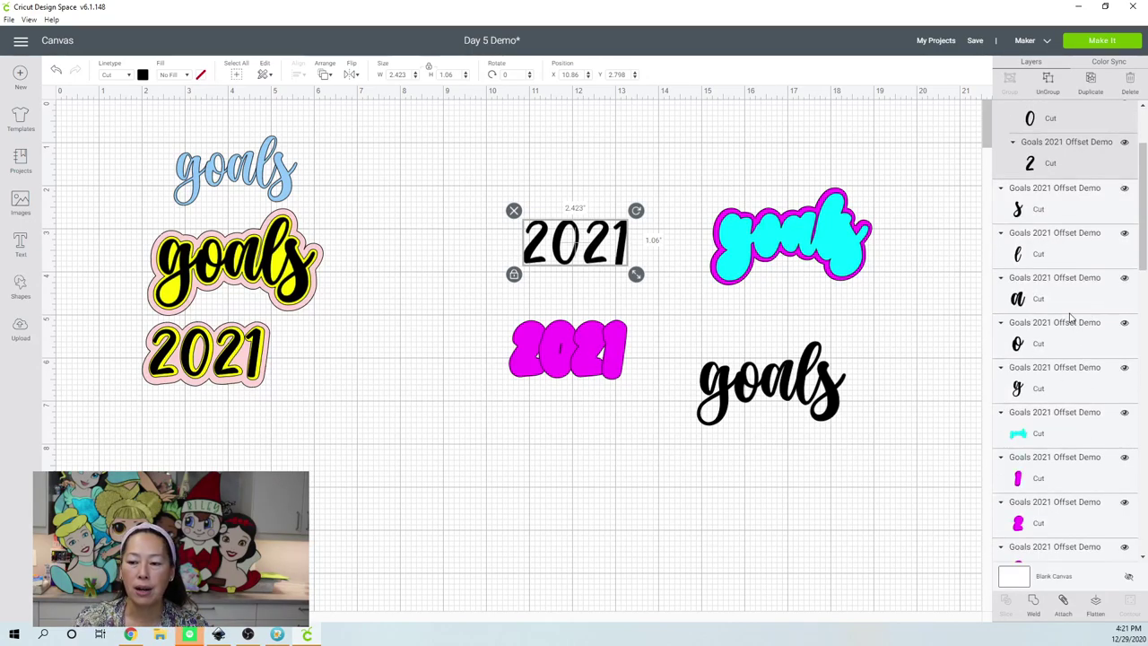
pyautogui.scroll(-3, 1068, 314)
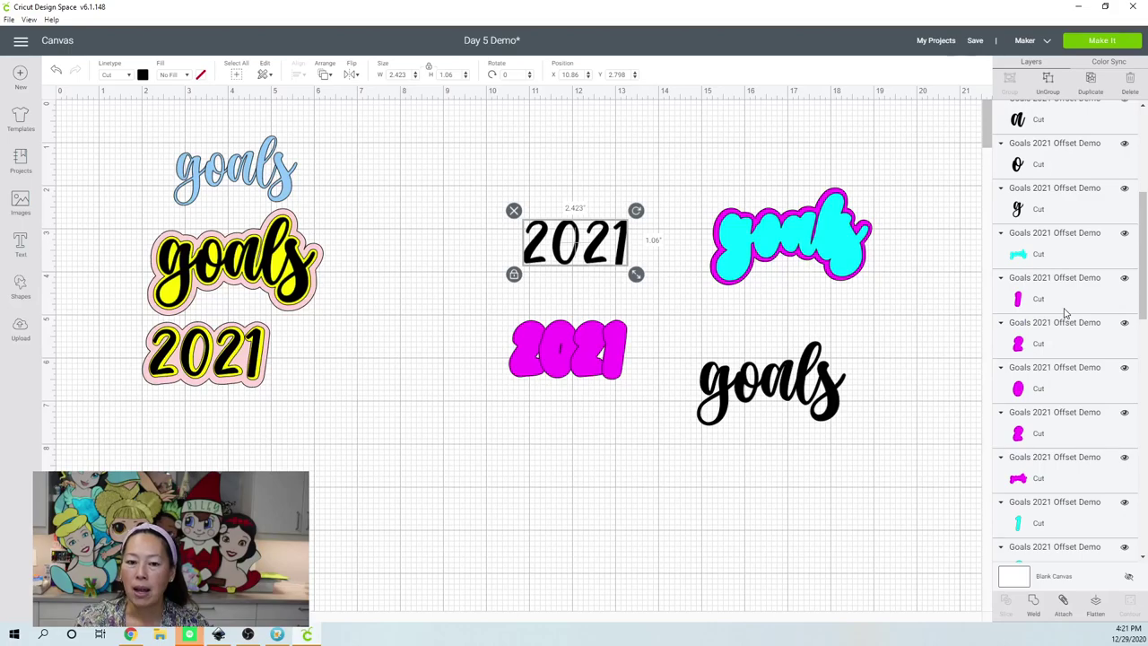
pyautogui.click(1029, 300)
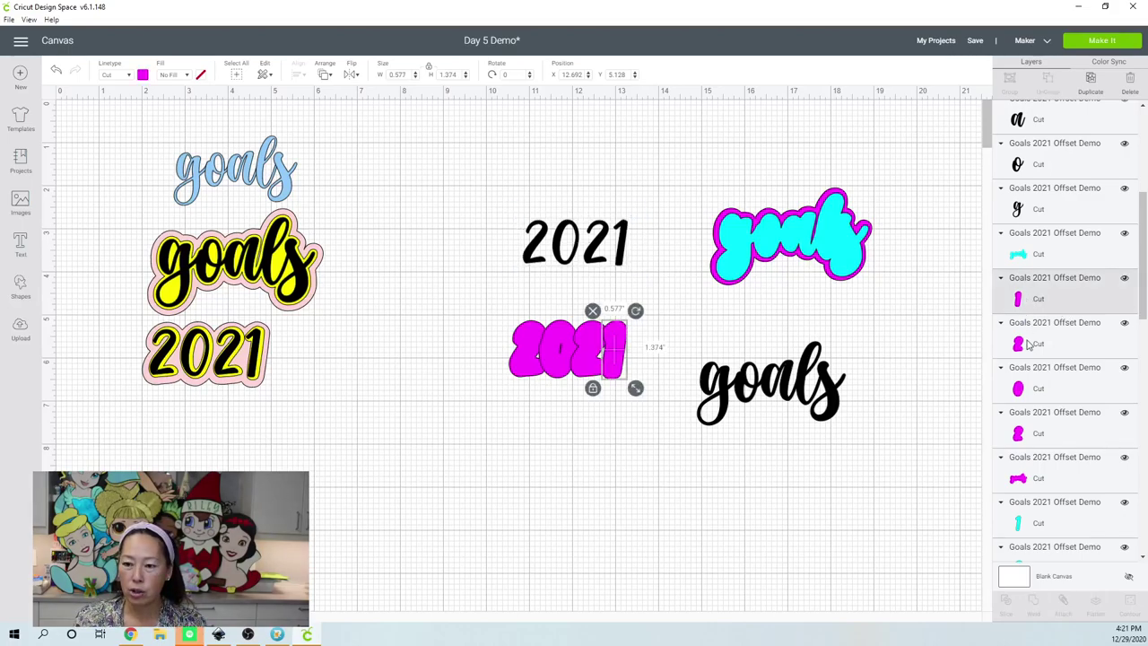
pyautogui.keyDown('shift'); pyautogui.click(1029, 348); pyautogui.keyUp('shift')
pyautogui.keyDown('shift'); pyautogui.click(1027, 375); pyautogui.keyUp('shift')
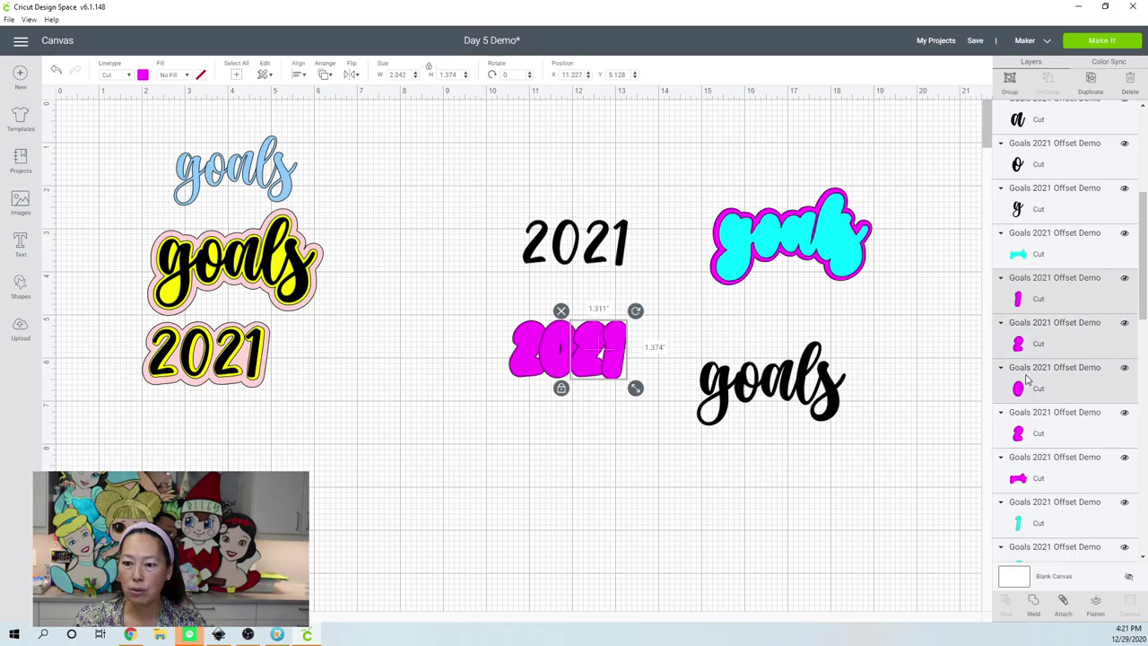
pyautogui.keyDown('shift'); pyautogui.click(1019, 433); pyautogui.keyUp('shift')
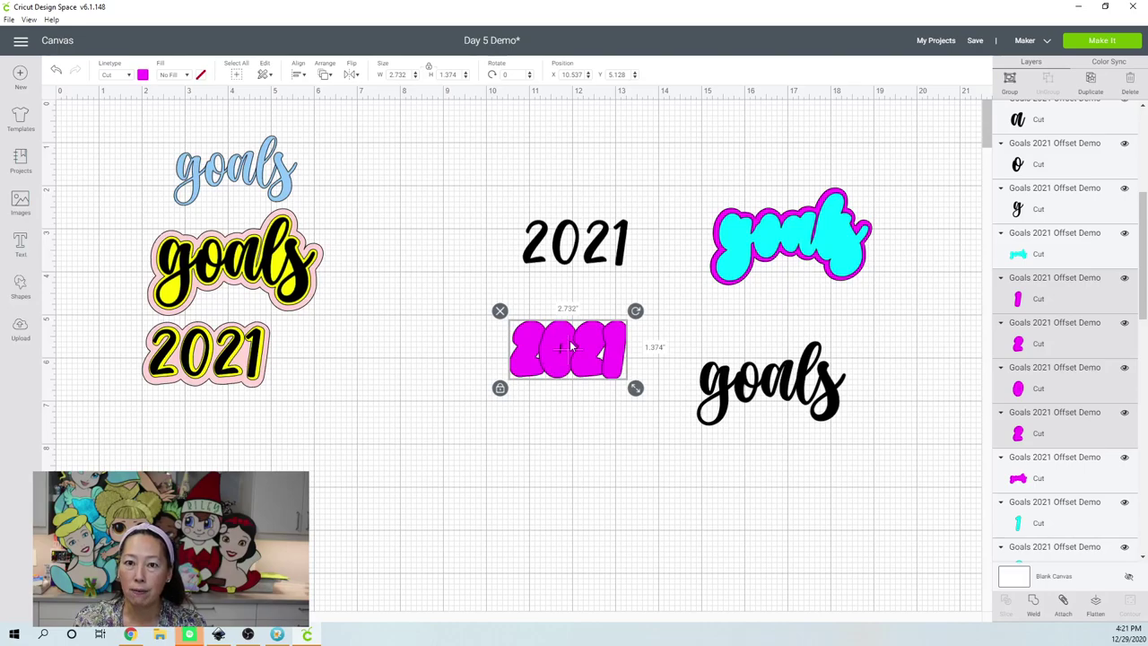
pyautogui.click(988, 589)
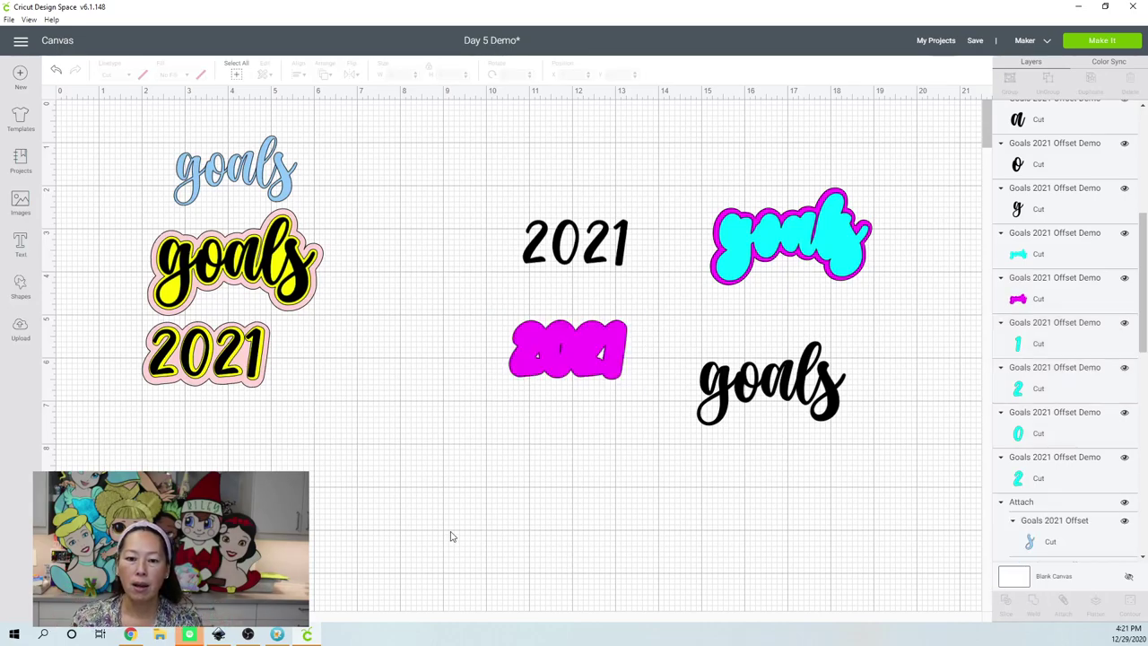
pyautogui.moveTo(593, 335); pyautogui.dragTo(599, 453)
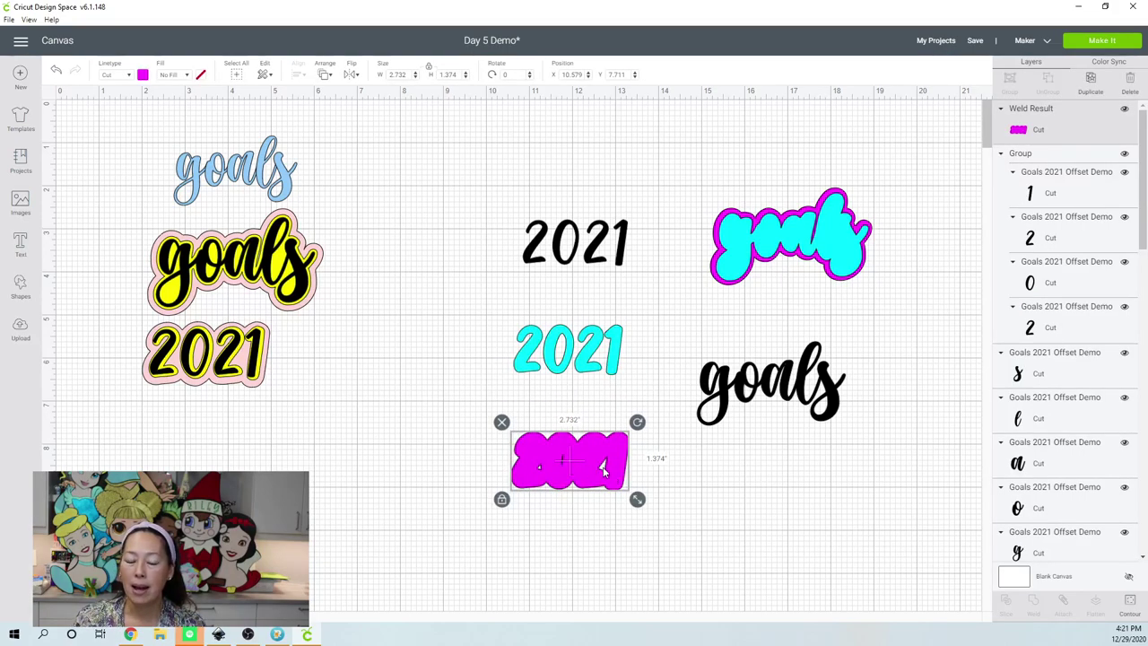
# Hide all contours of the welded magenta 2021 and nudge it up-left
pyautogui.click(1130, 601)
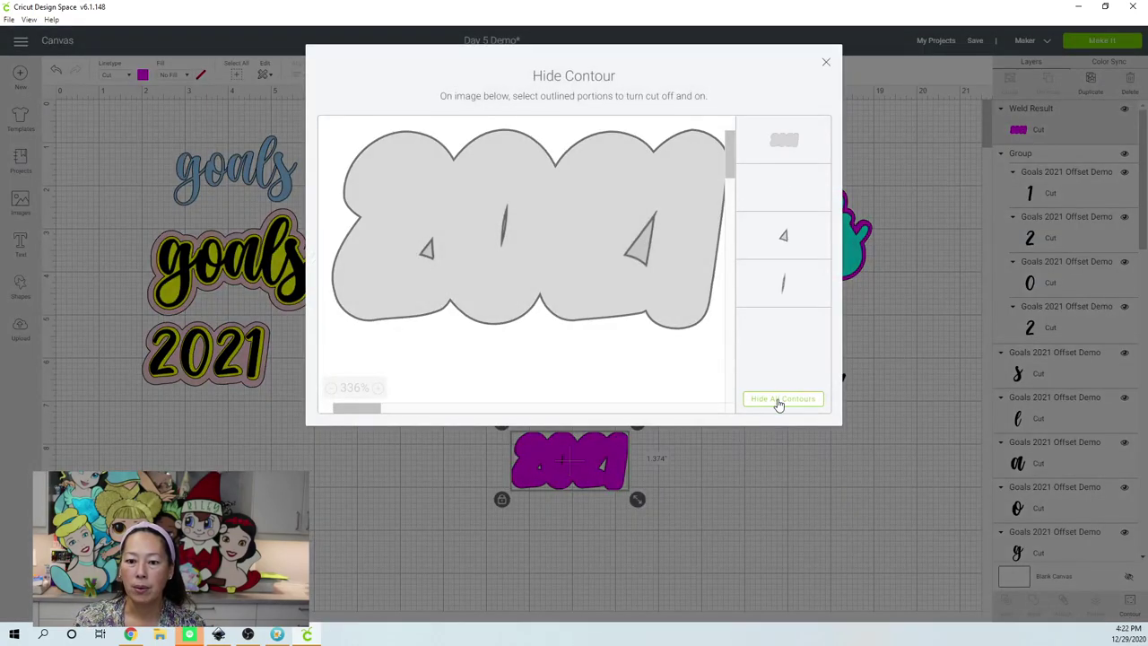
pyautogui.click(779, 400)
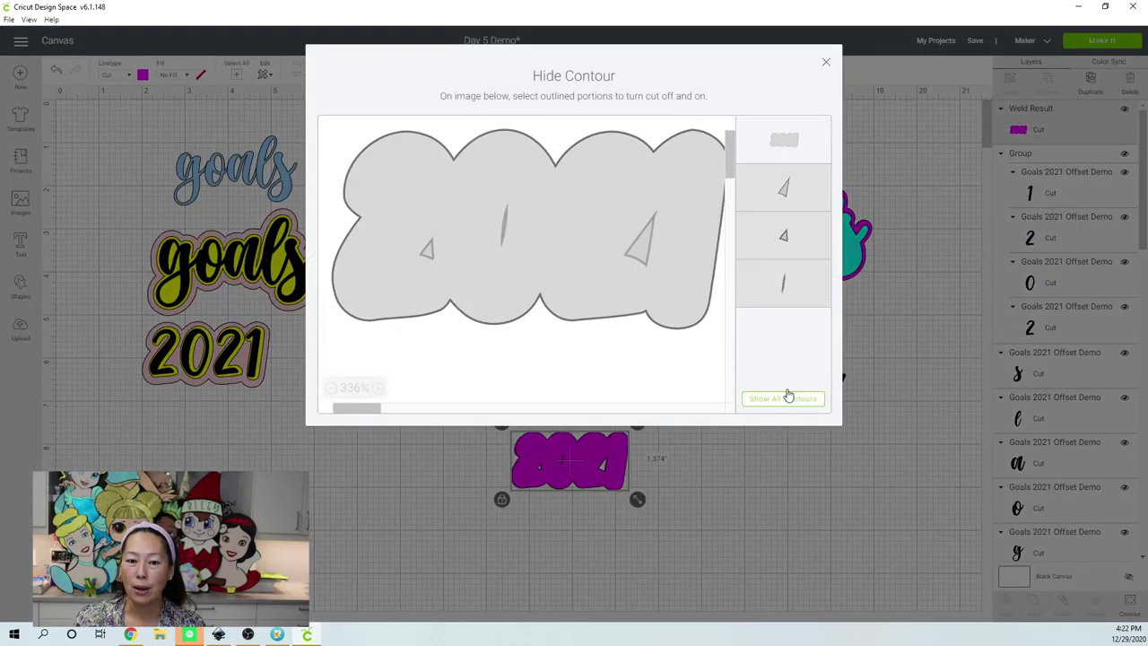
pyautogui.click(824, 68)
pyautogui.moveTo(591, 449); pyautogui.dragTo(557, 418)
# Group the cyan 2021 letters together
pyautogui.moveTo(495, 333); pyautogui.dragTo(637, 350)
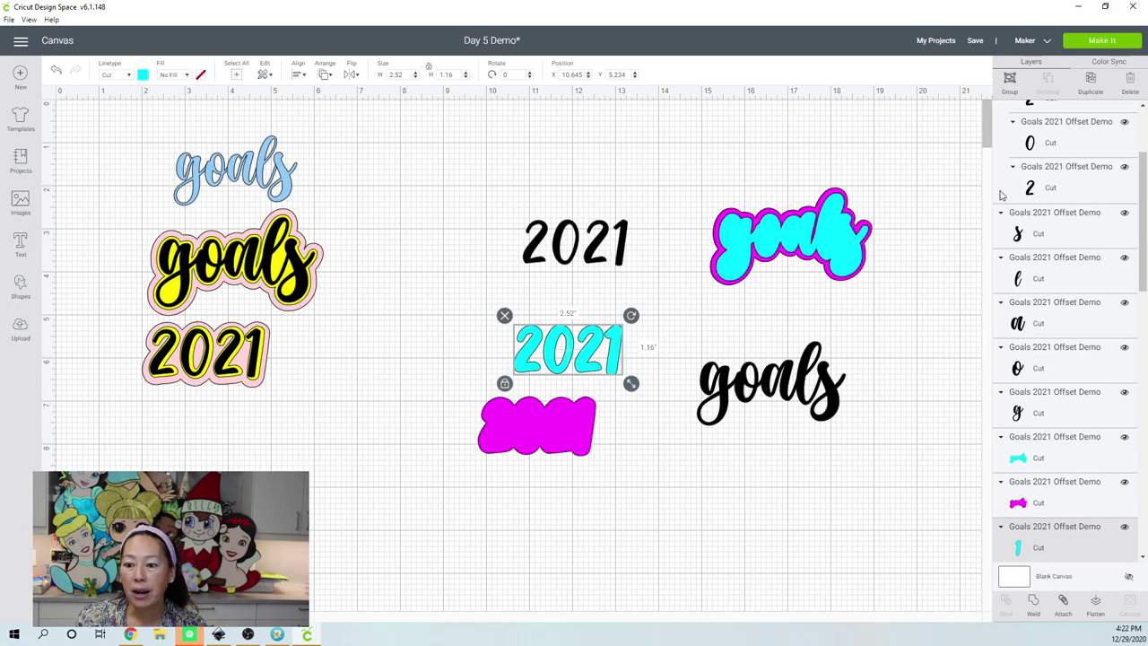
pyautogui.scroll(-5, 1081, 483)
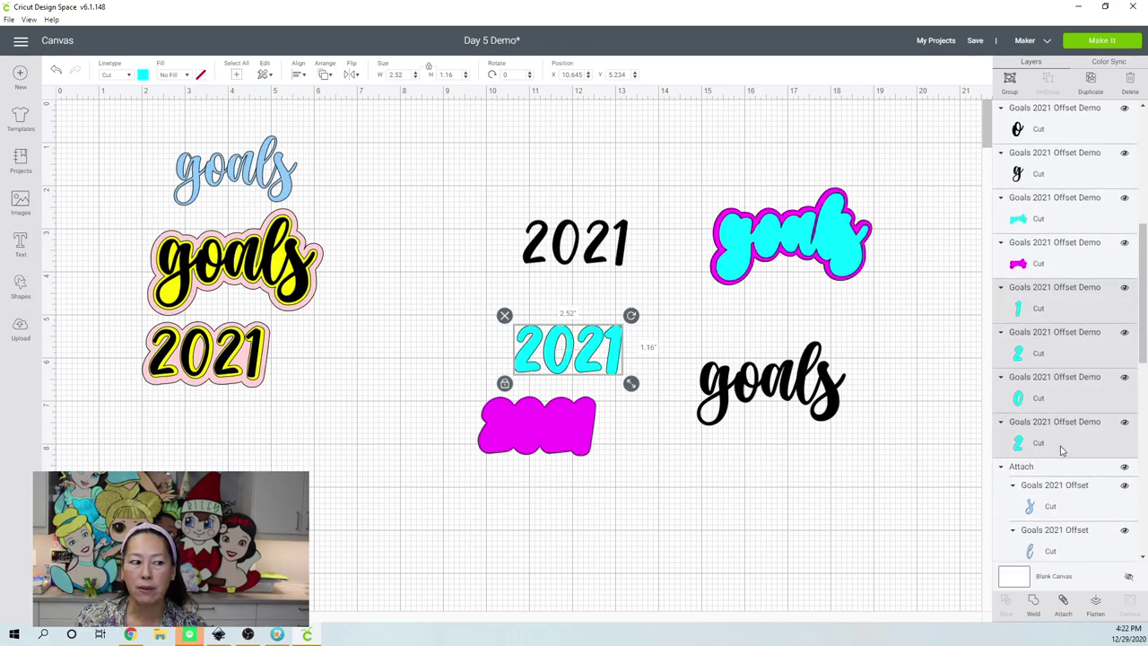
pyautogui.click(1011, 81)
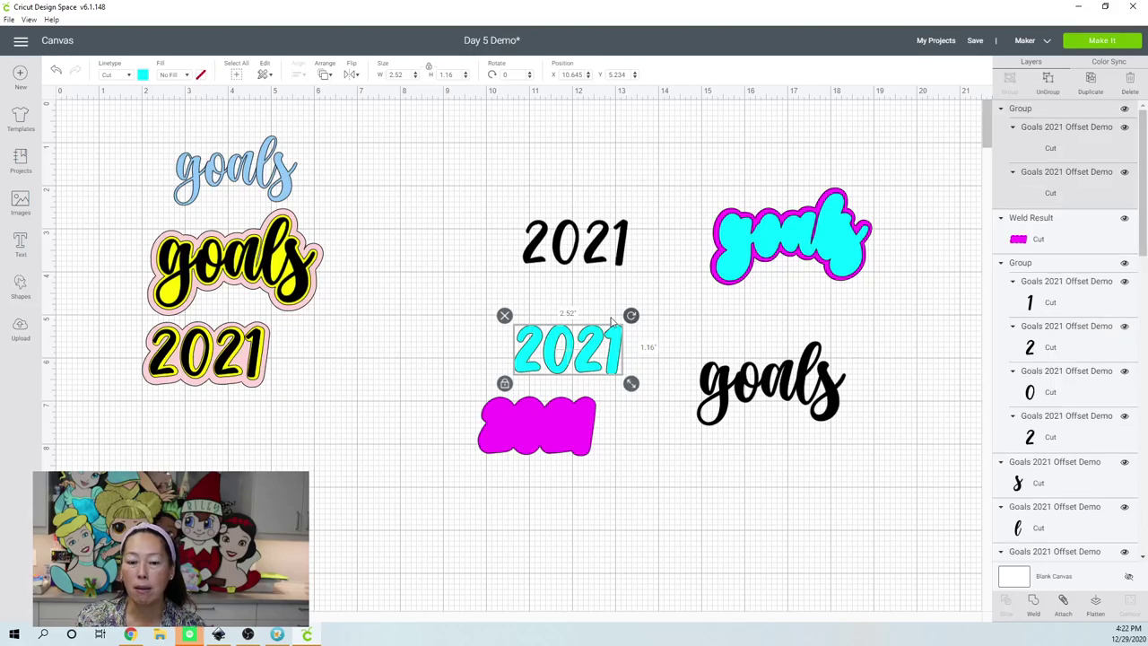
# Place the cyan 2021 on the magenta offset, then the black 2021 in front on top
pyautogui.moveTo(616, 351); pyautogui.dragTo(585, 428)
pyautogui.click(484, 226)
pyautogui.moveTo(564, 241); pyautogui.dragTo(559, 350)
pyautogui.click(325, 77)
pyautogui.click(359, 141)
pyautogui.moveTo(570, 345); pyautogui.dragTo(544, 426)
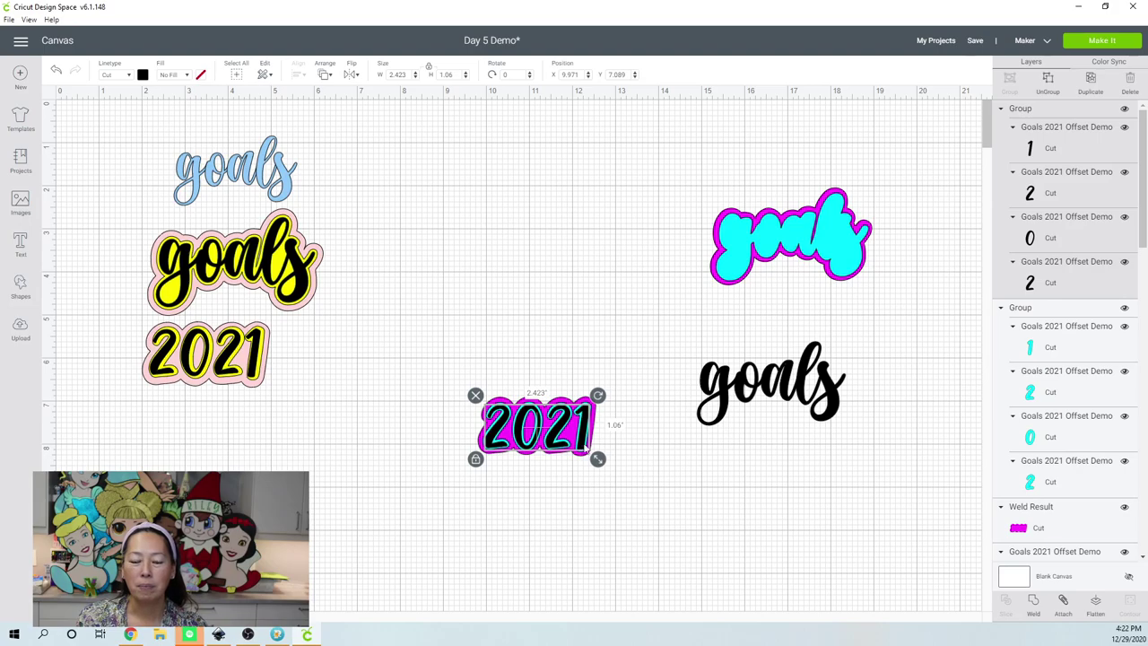
pyautogui.click(571, 291)
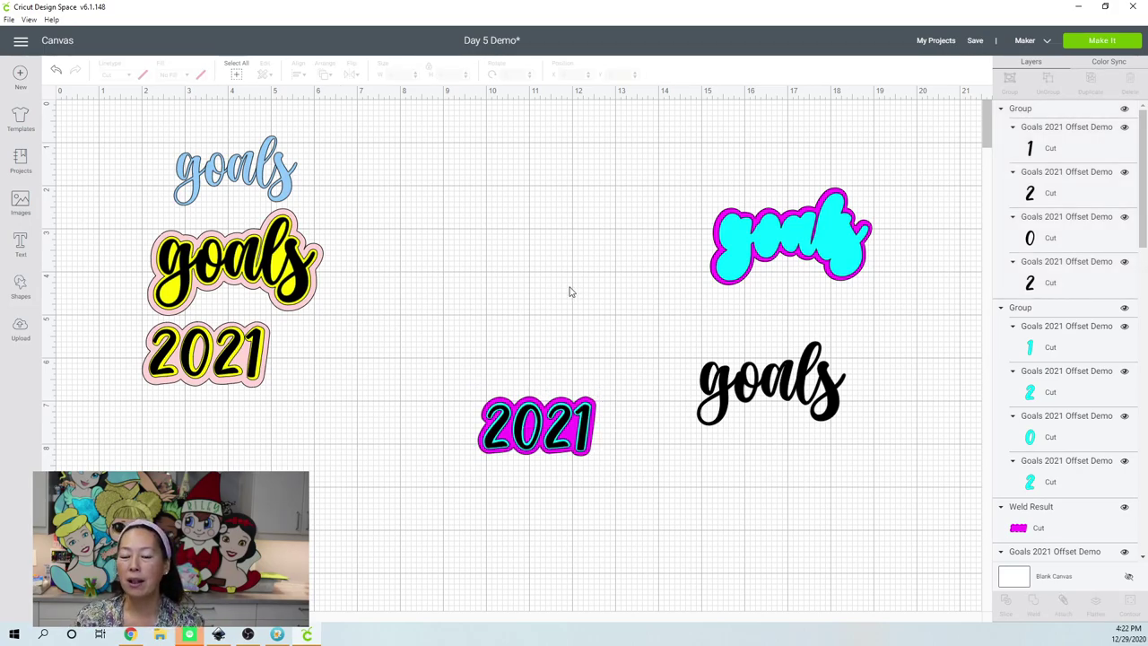
# Duplicate the black goals, weld the copy, and lay it over the cyan goals
pyautogui.click(823, 385)
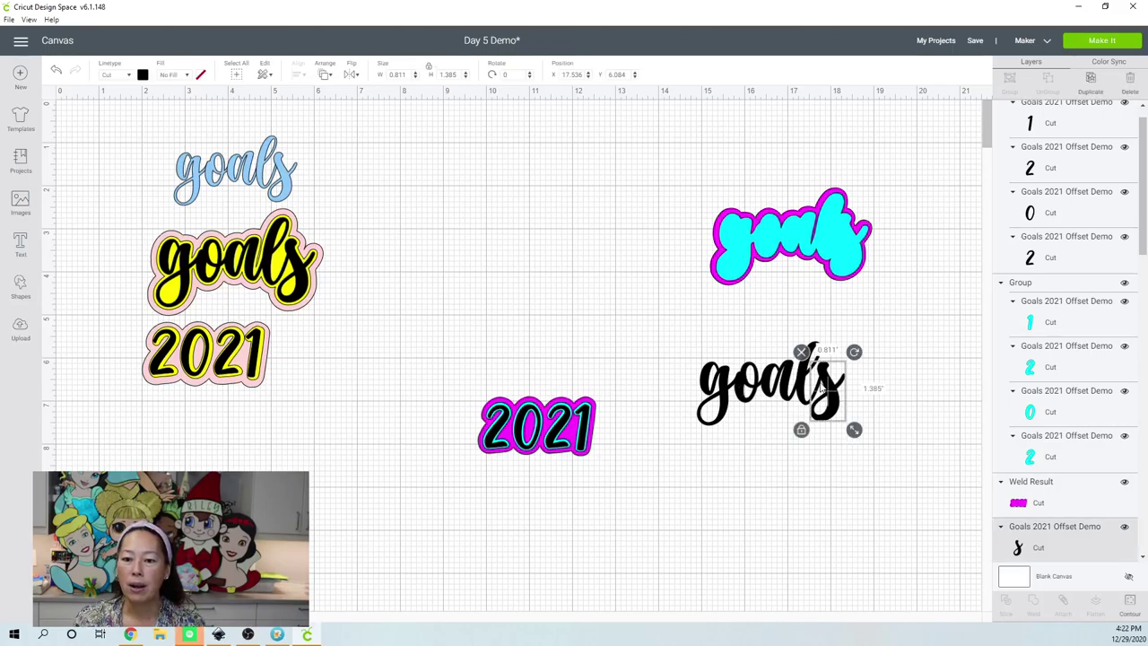
pyautogui.scroll(-2, 1065, 487)
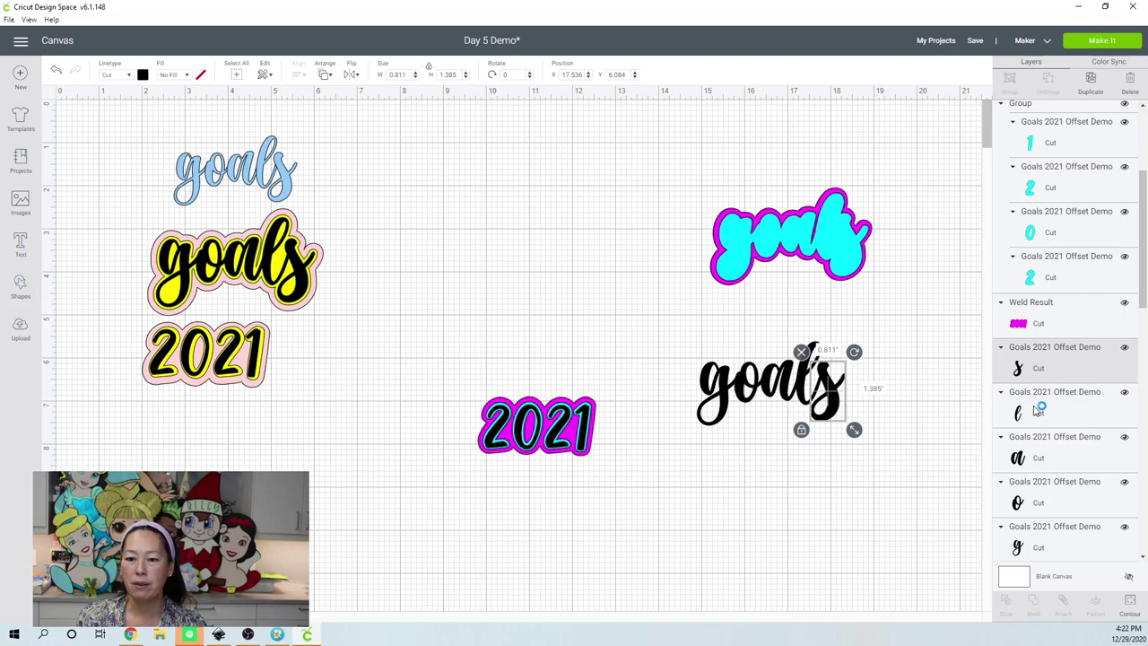
pyautogui.click(841, 451)
pyautogui.moveTo(854, 432); pyautogui.dragTo(706, 395)
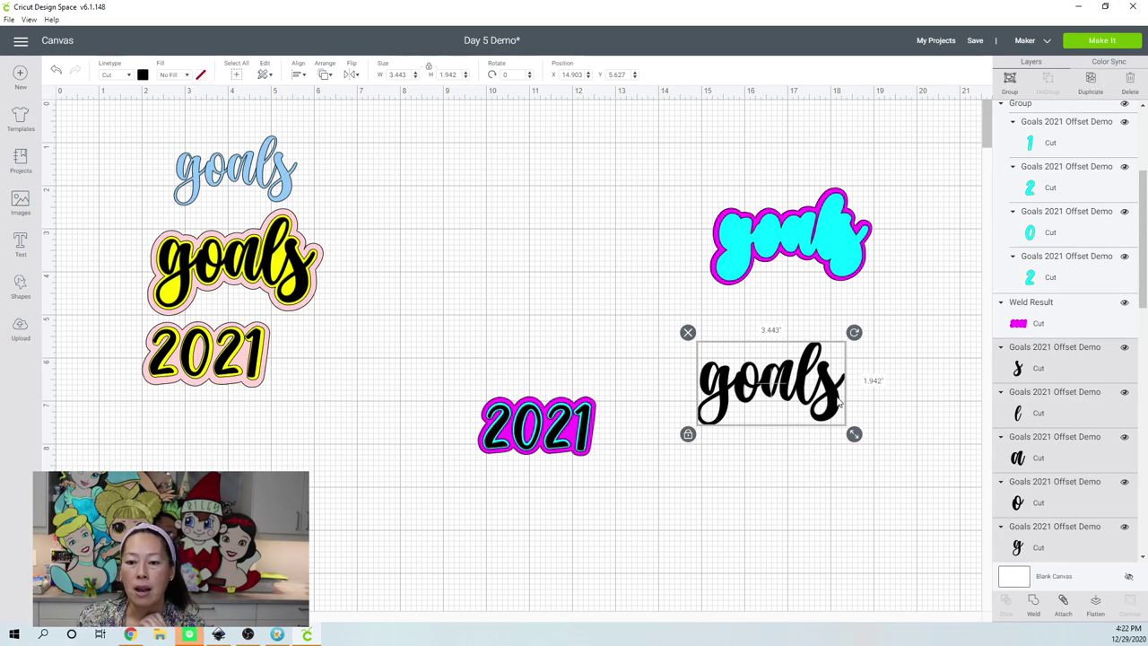
pyautogui.hotkey('ctrl', 'd')
pyautogui.moveTo(774, 397); pyautogui.dragTo(554, 254)
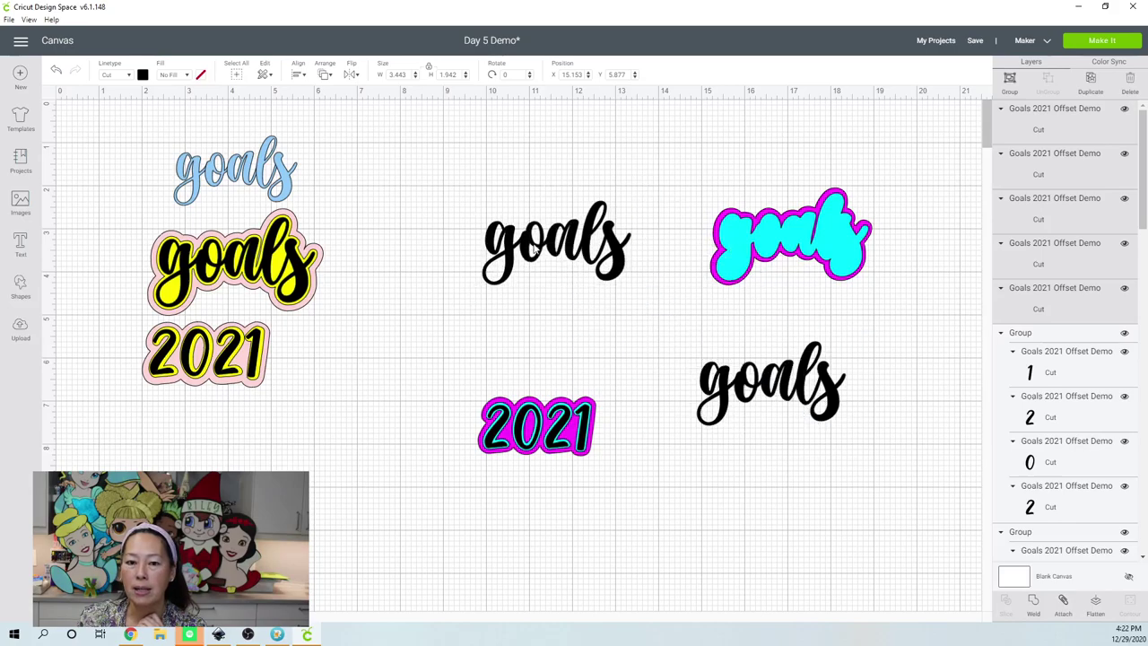
pyautogui.click(1034, 602)
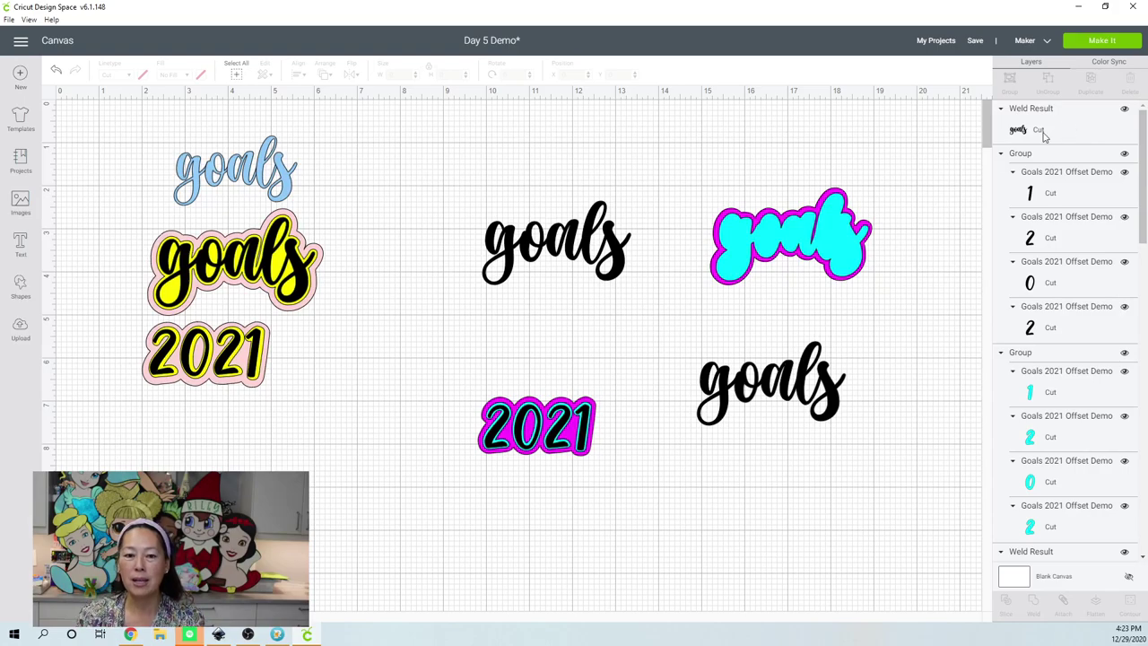
pyautogui.moveTo(628, 255); pyautogui.dragTo(852, 253)
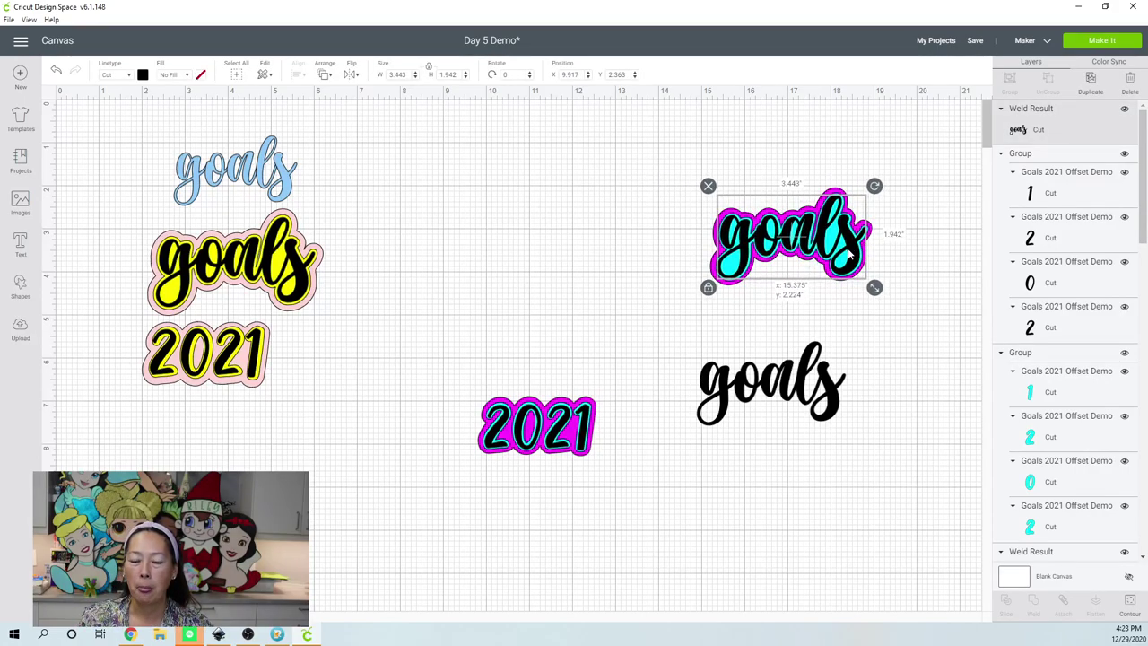
# Move the original black goals to the upper middle of the canvas
pyautogui.click(800, 543)
pyautogui.moveTo(885, 444); pyautogui.dragTo(709, 386)
pyautogui.moveTo(724, 344); pyautogui.dragTo(431, 144)
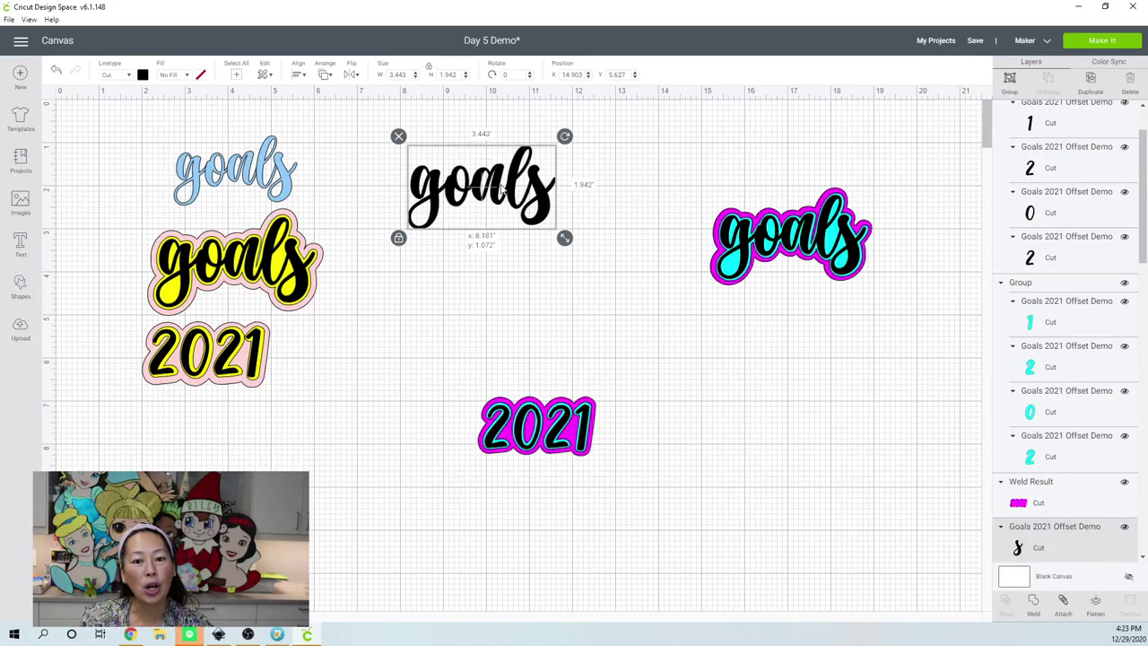
# Enlarge the black goals to about 7.8 inches wide and shift it slightly left
pyautogui.moveTo(562, 234); pyautogui.dragTo(693, 342)
pyautogui.moveTo(701, 289); pyautogui.dragTo(651, 279)
pyautogui.click(777, 366)
# Make the g yellow and the o cyan, then bring the g to the front
pyautogui.click(402, 205)
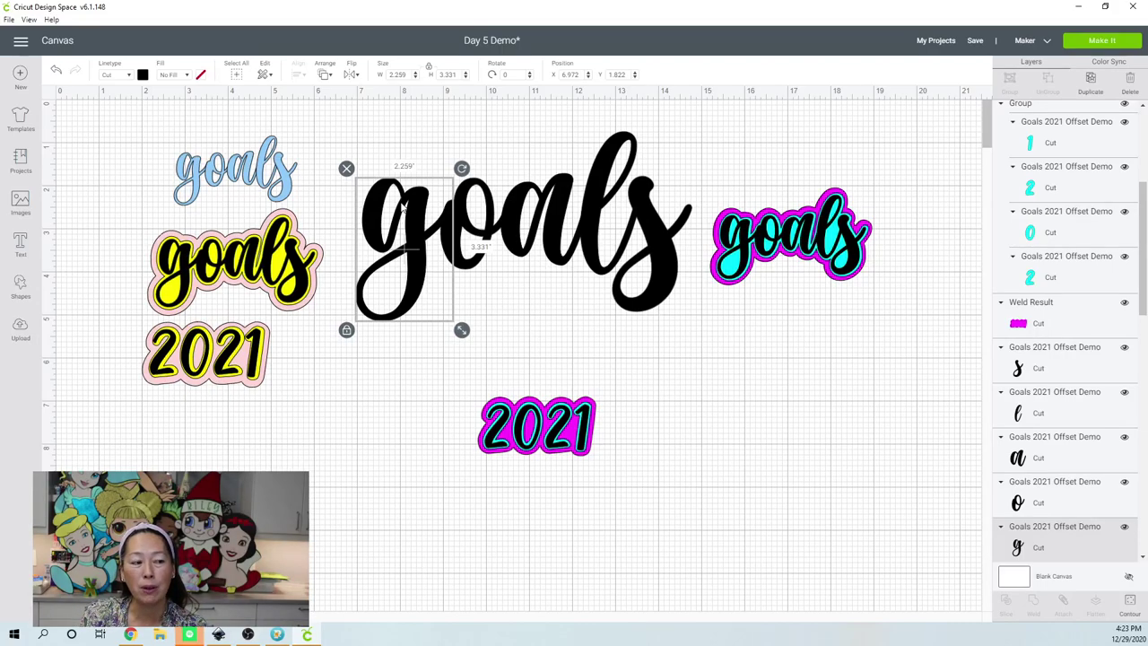
pyautogui.click(142, 77)
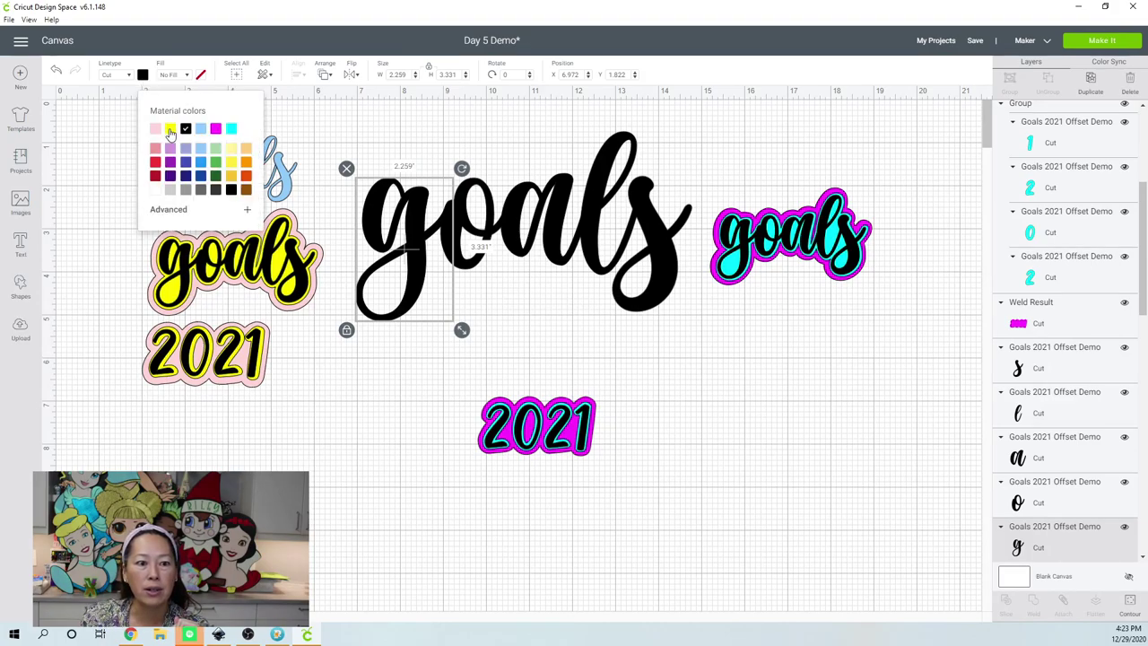
pyautogui.click(169, 128)
pyautogui.click(473, 191)
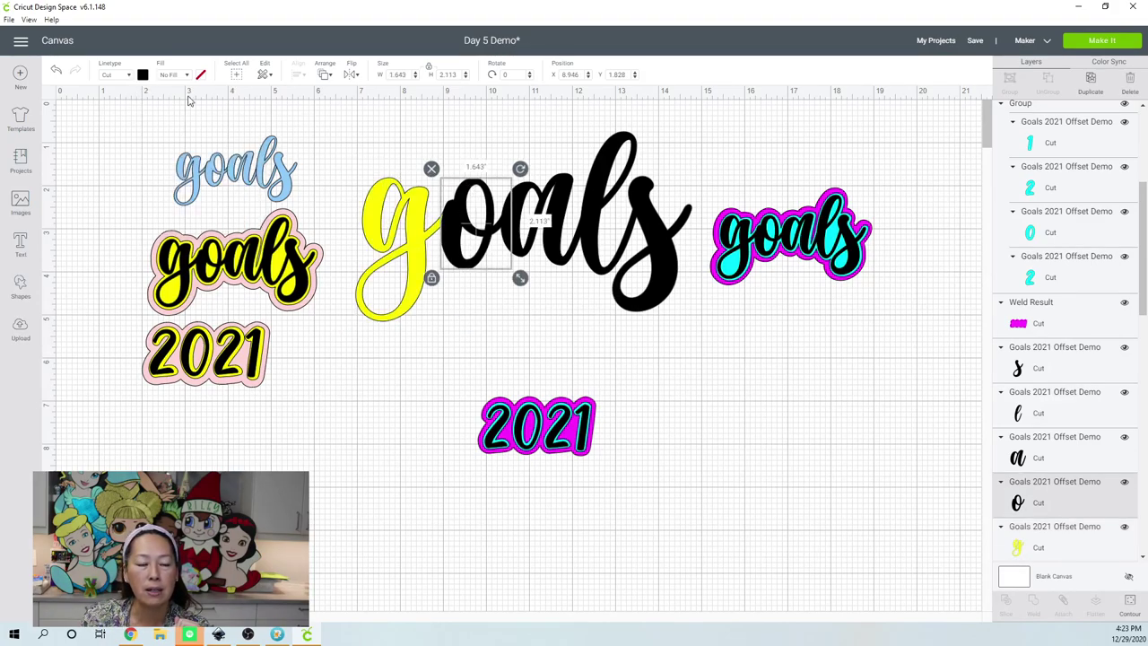
pyautogui.click(143, 75)
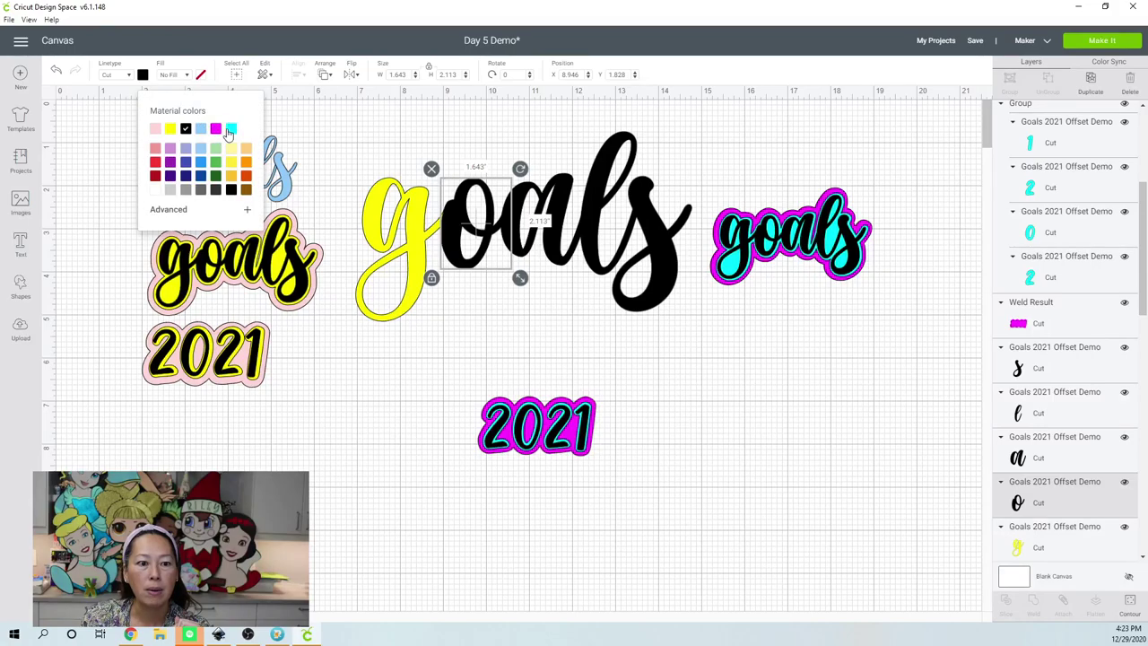
pyautogui.click(231, 129)
pyautogui.click(415, 238)
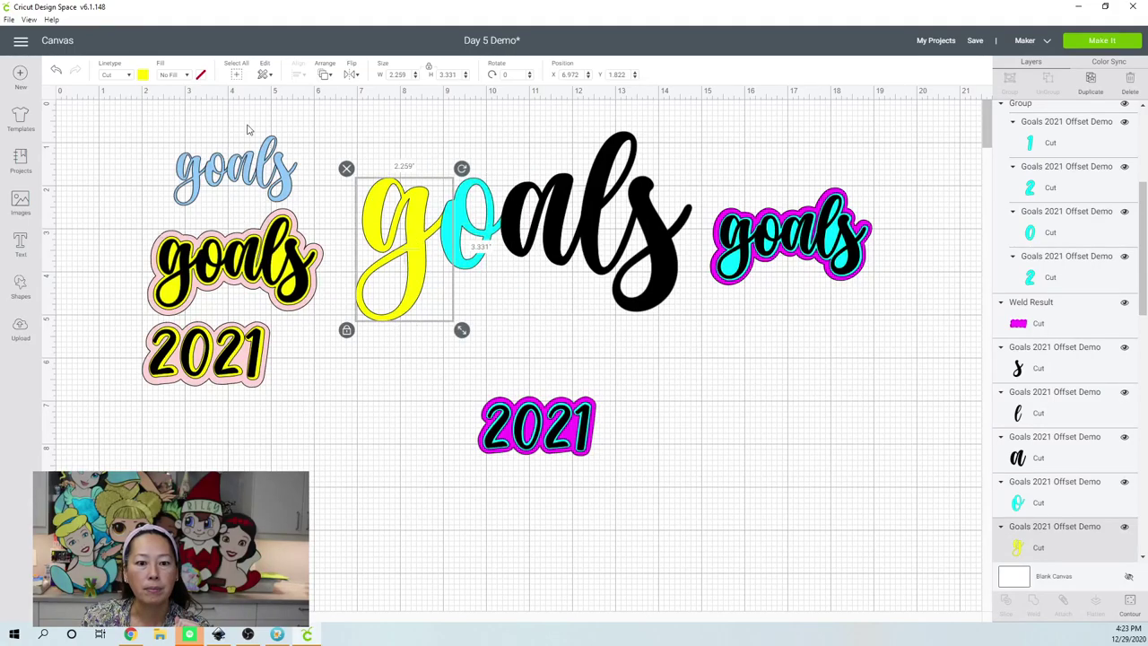
pyautogui.click(328, 79)
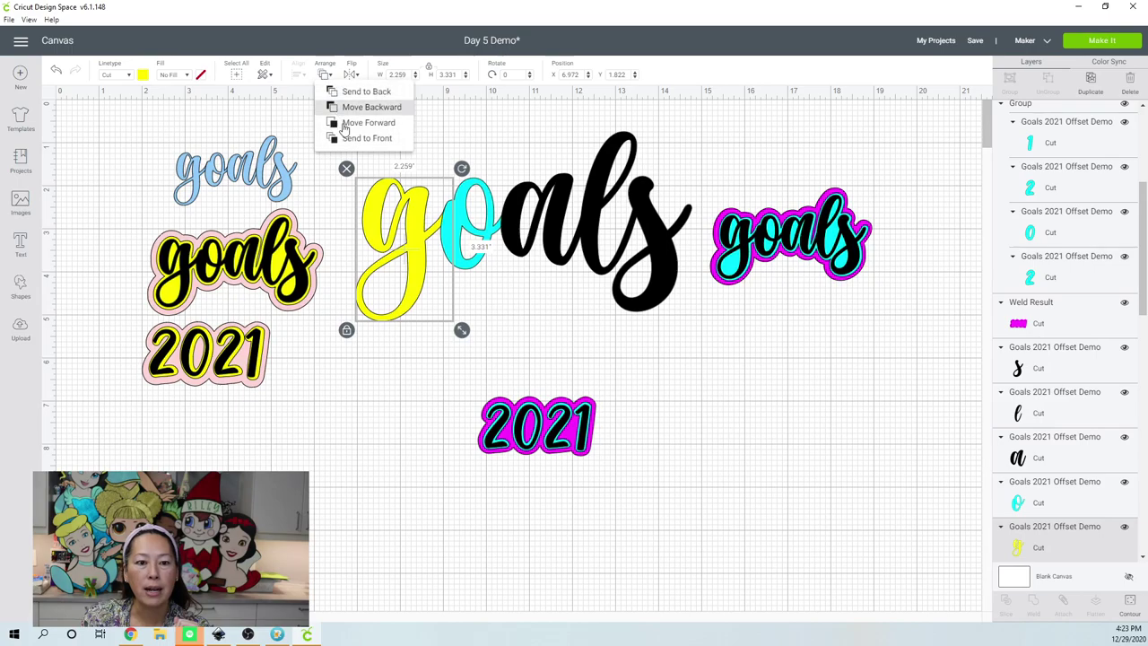
pyautogui.click(345, 136)
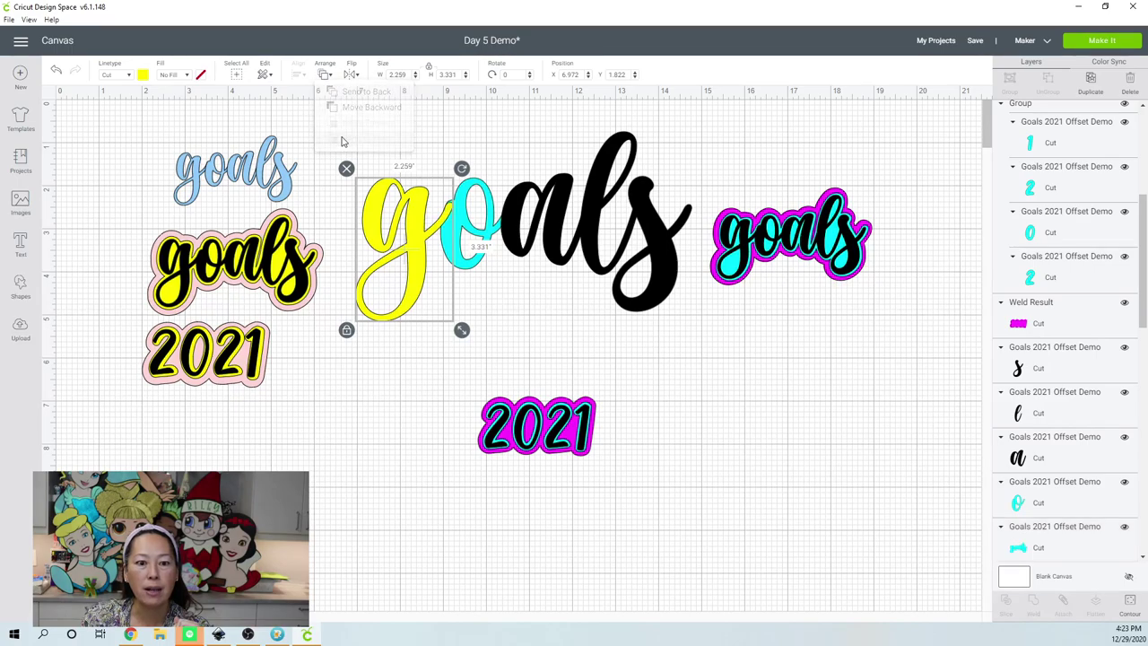
# Make the a yellow and bring it to the front
pyautogui.click(577, 205)
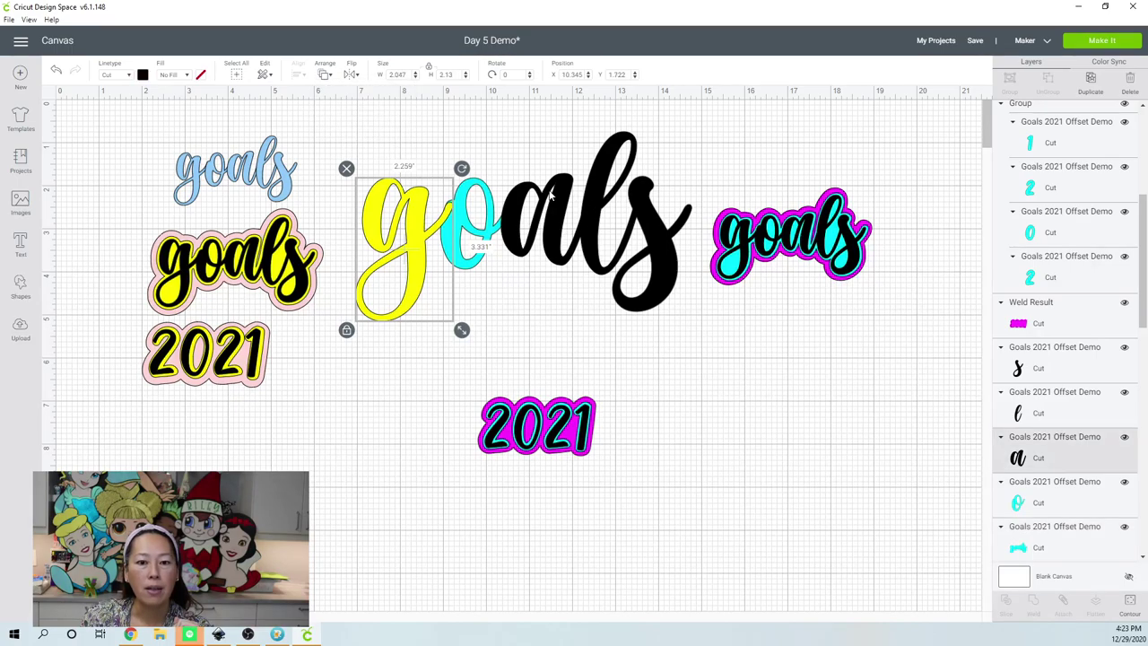
pyautogui.click(144, 75)
pyautogui.click(171, 128)
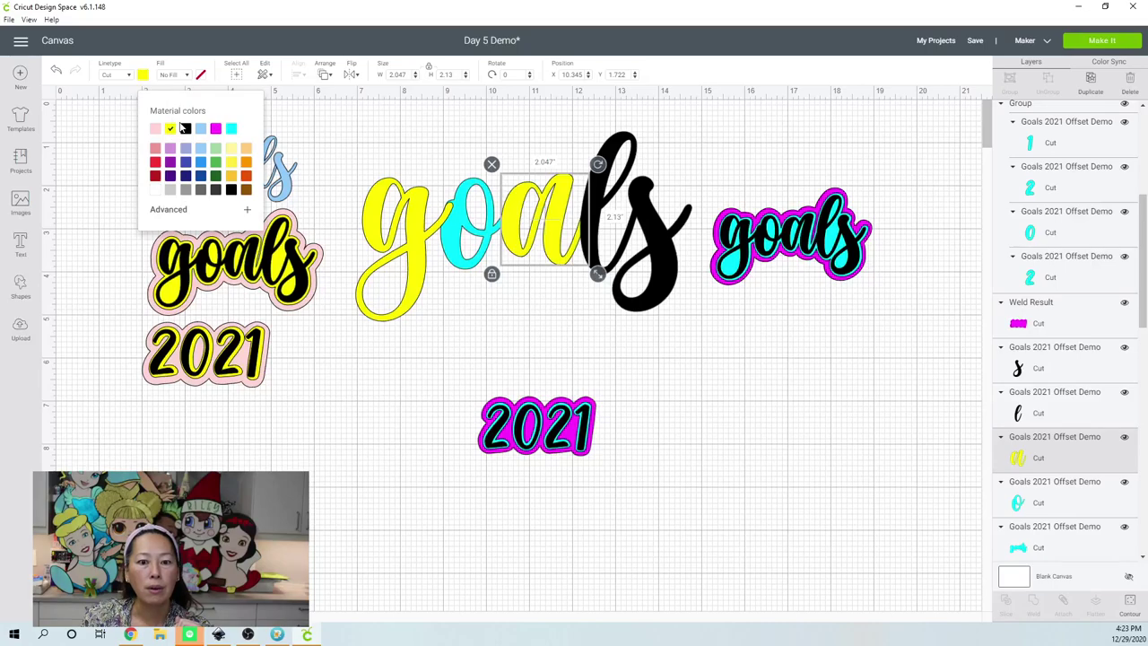
pyautogui.click(326, 74)
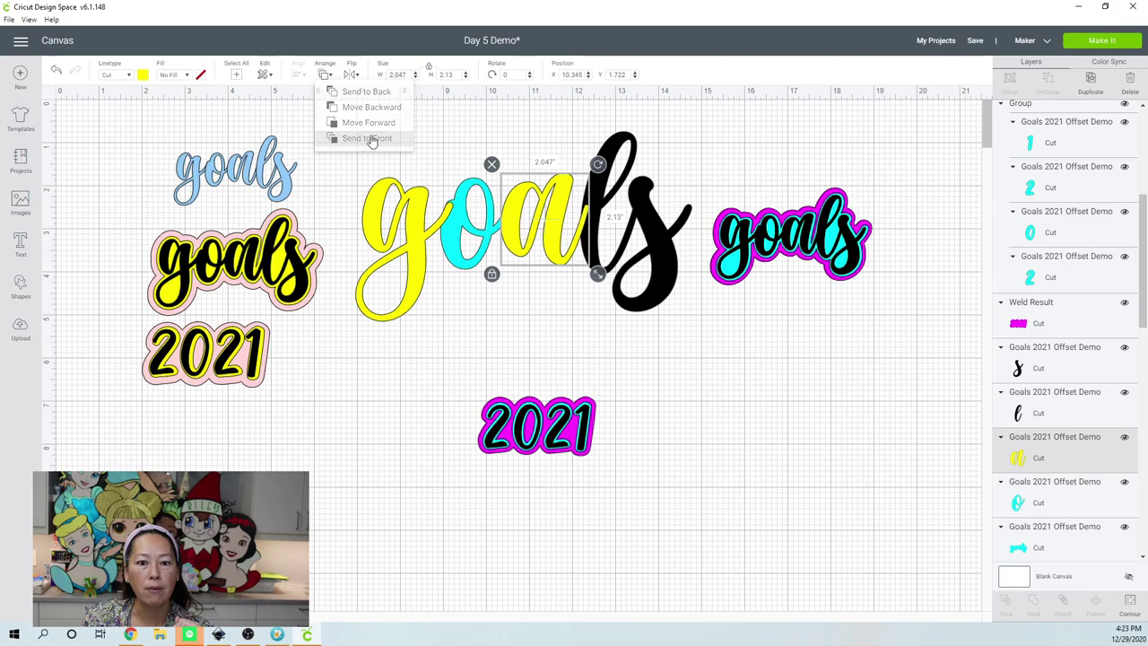
pyautogui.click(372, 140)
# Make the l cyan and the s yellow, and reorder the s
pyautogui.click(619, 162)
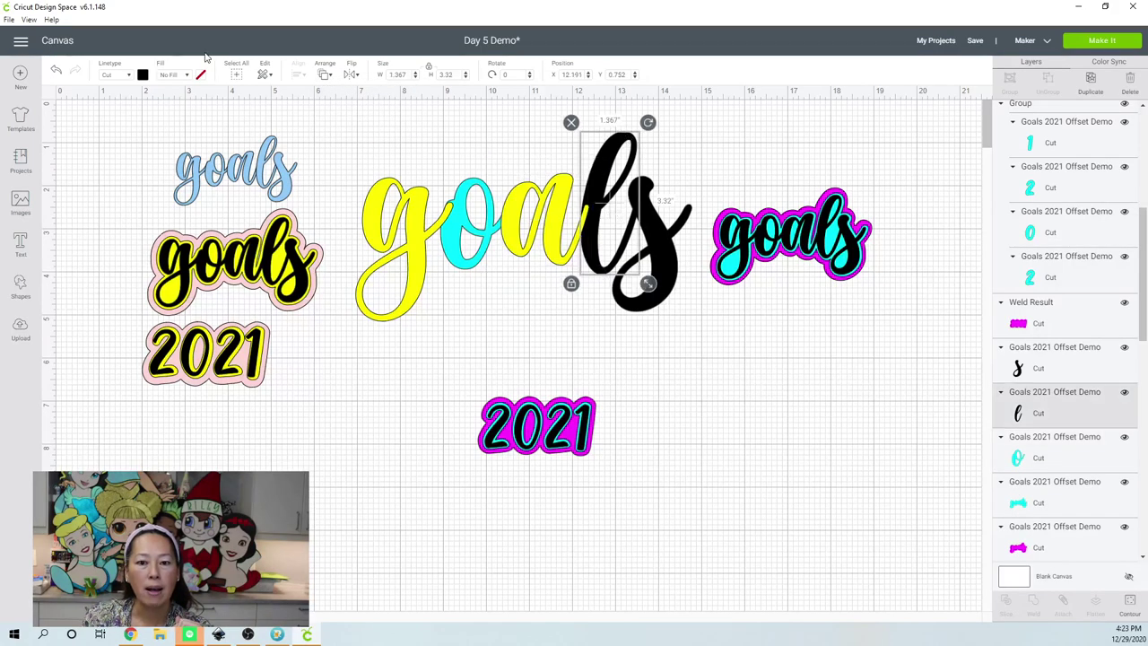
pyautogui.click(143, 75)
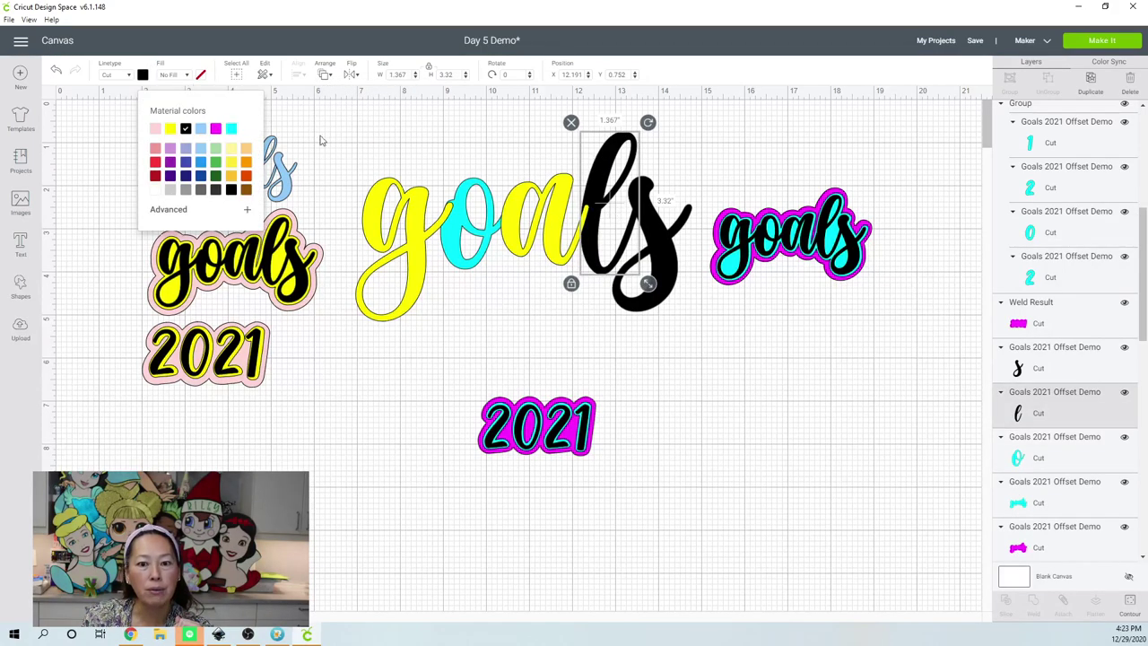
pyautogui.click(231, 129)
pyautogui.click(666, 252)
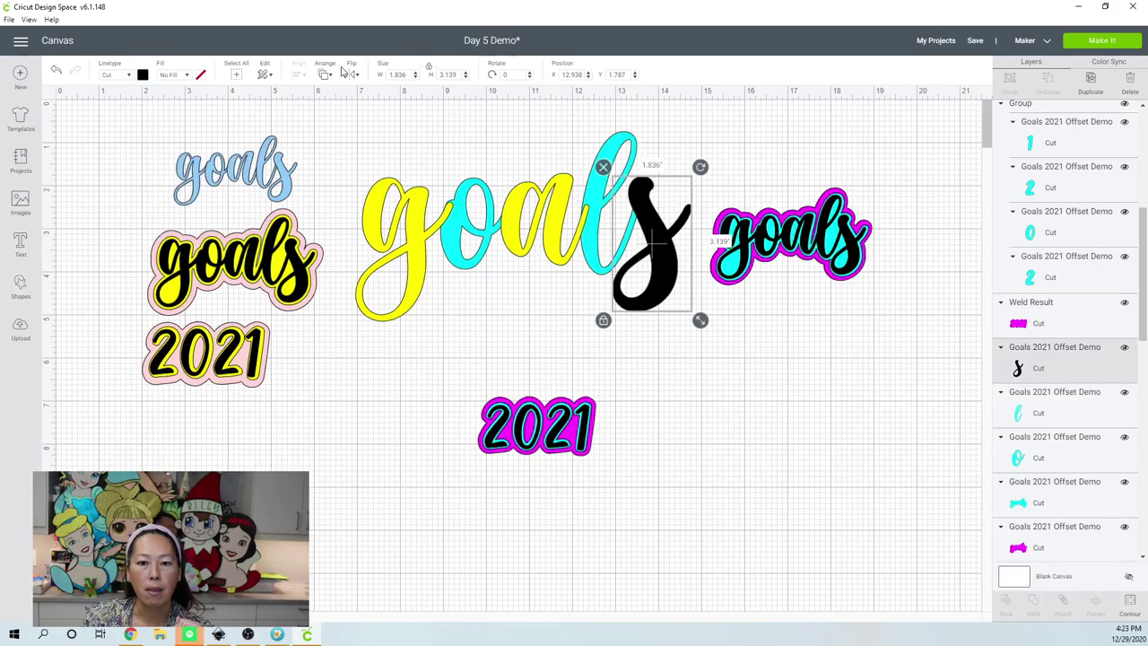
pyautogui.click(143, 74)
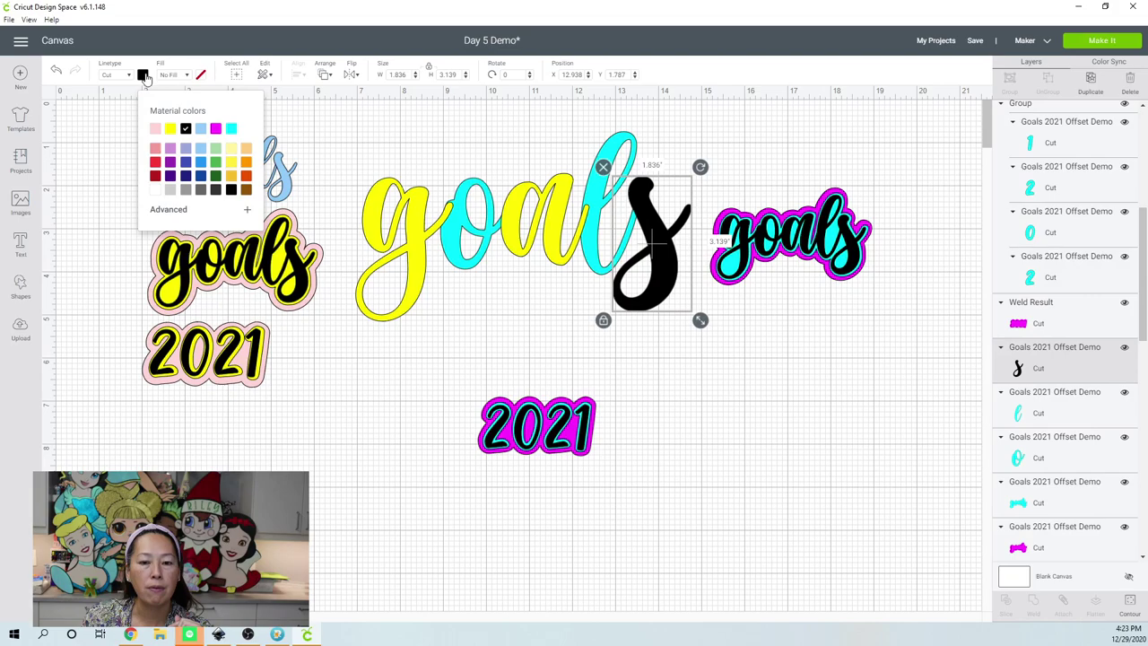
pyautogui.click(170, 129)
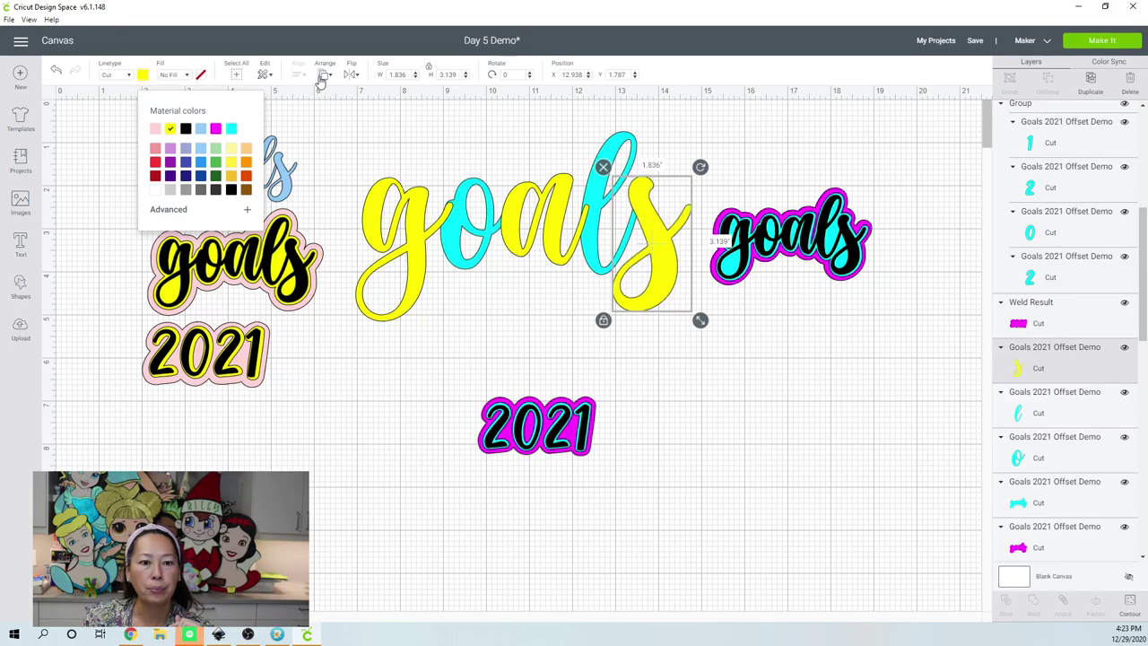
pyautogui.click(325, 75)
pyautogui.click(346, 139)
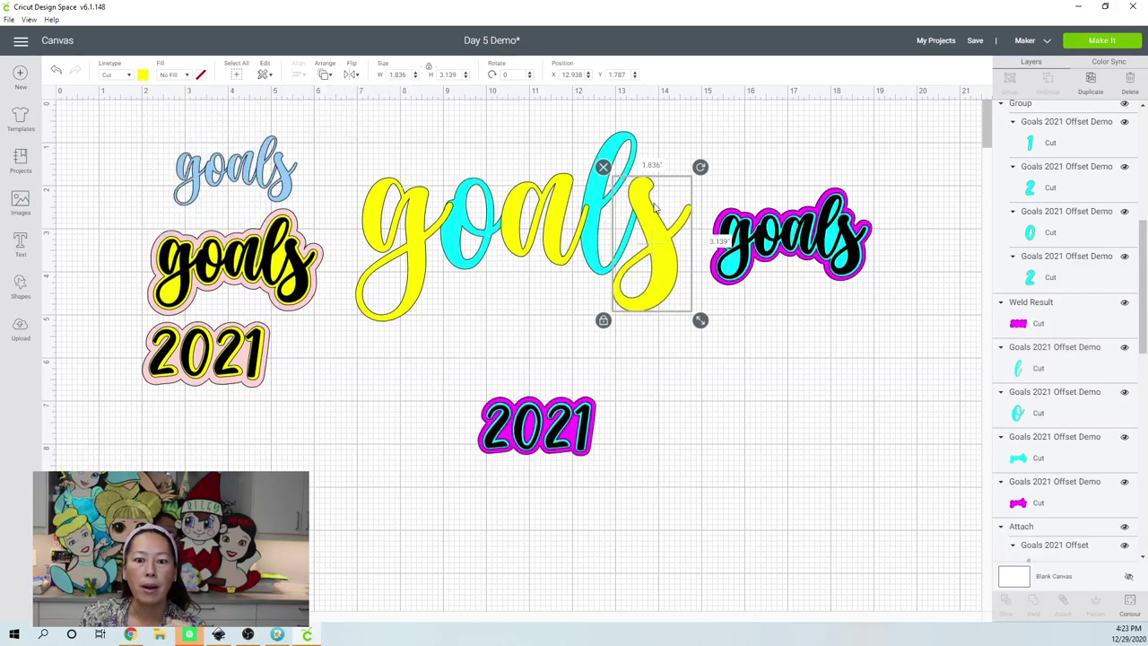
pyautogui.click(810, 367)
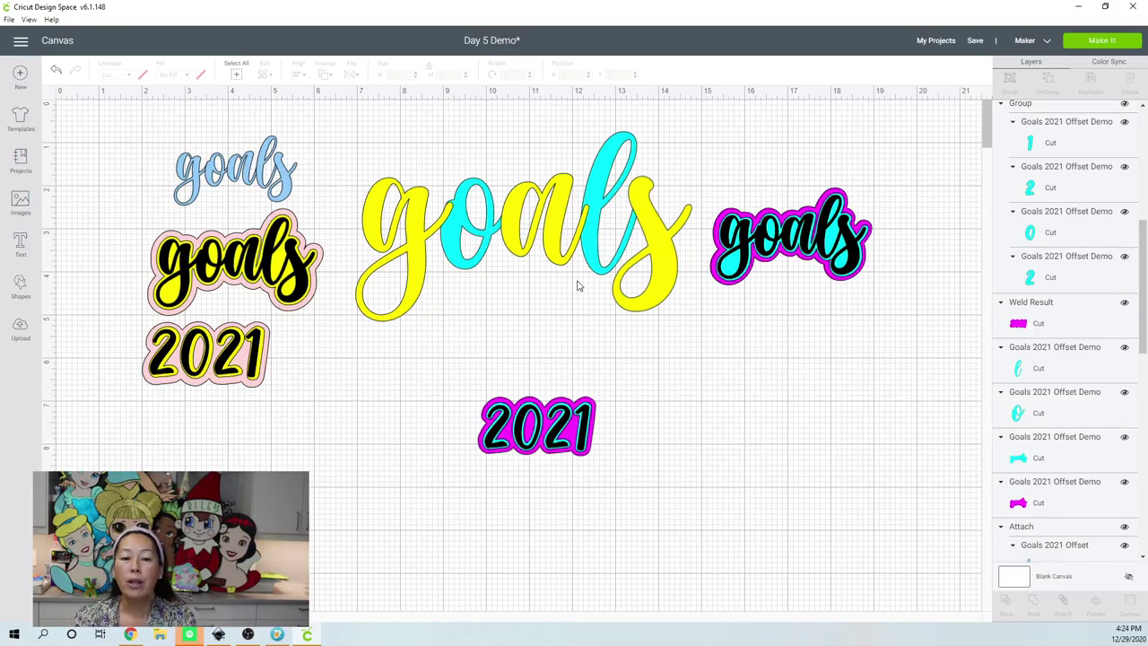
# Bring the cyan o of the big goals to the front
pyautogui.click(476, 192)
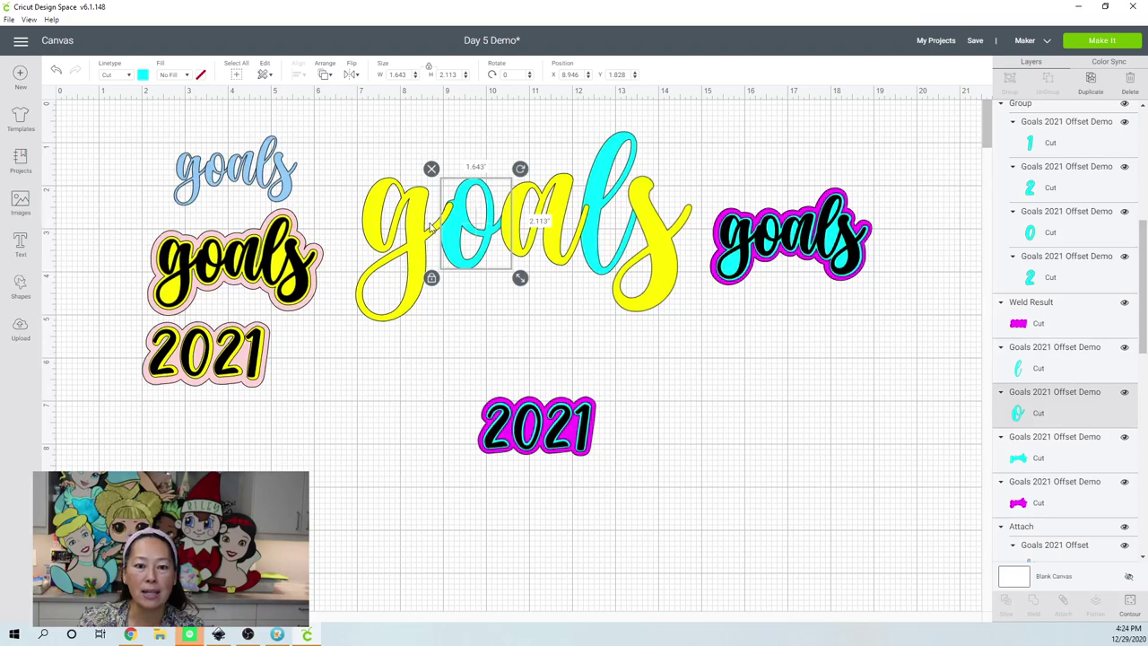
pyautogui.click(326, 75)
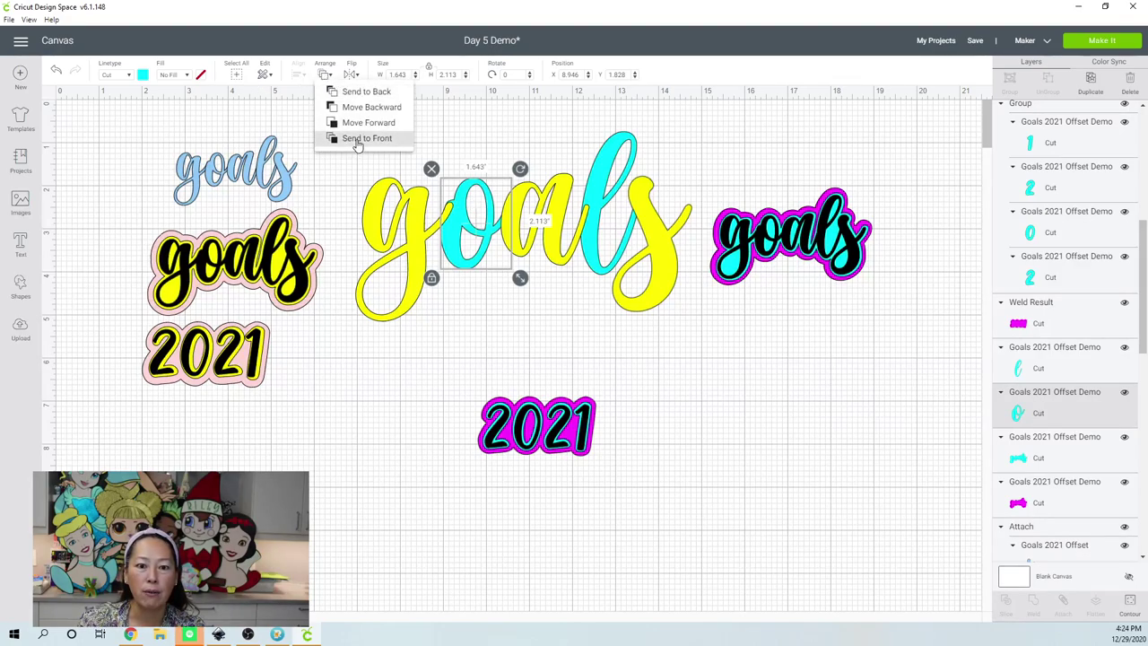
pyautogui.click(357, 140)
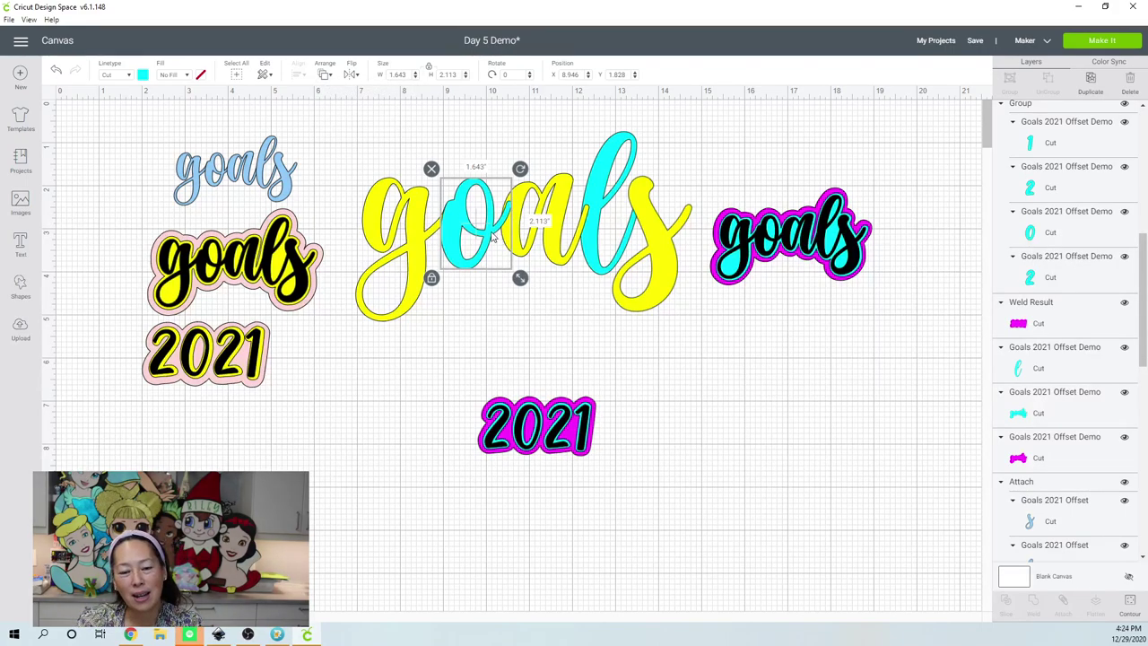
pyautogui.click(760, 375)
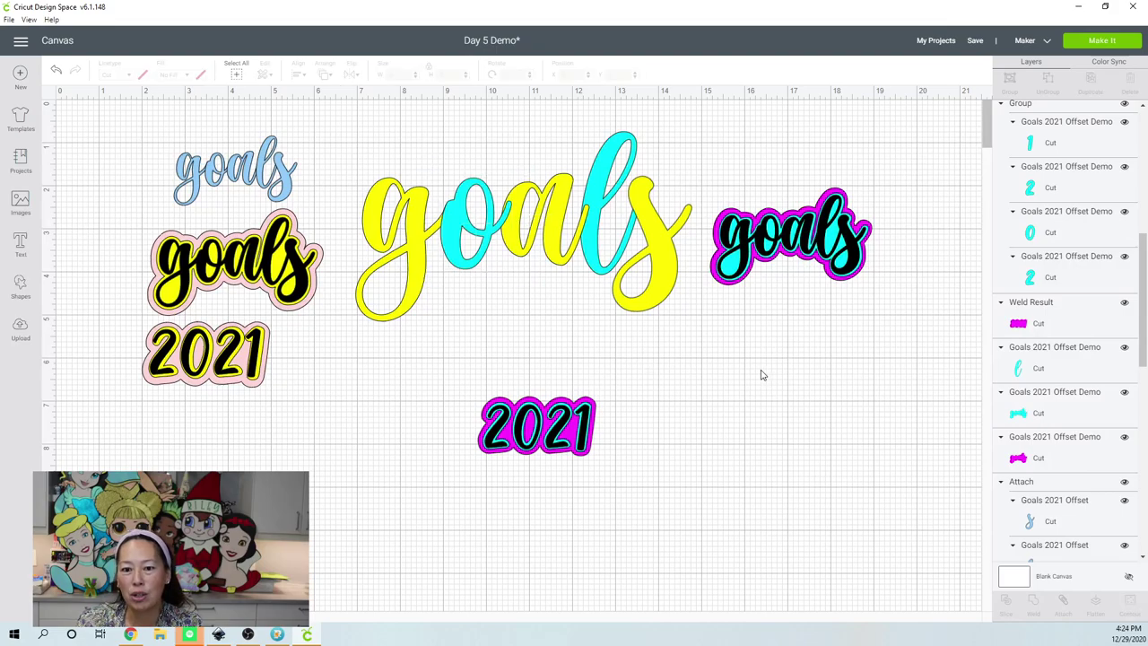
# Bring the yellow g to the front so it overlaps the o
pyautogui.click(417, 264)
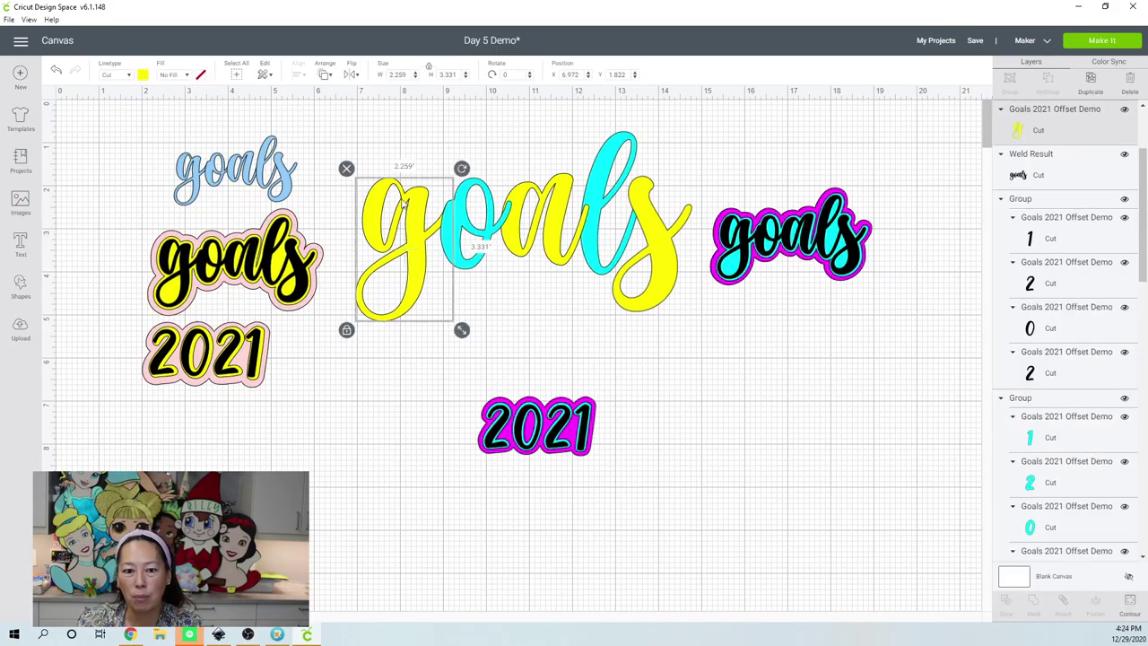
pyautogui.click(323, 77)
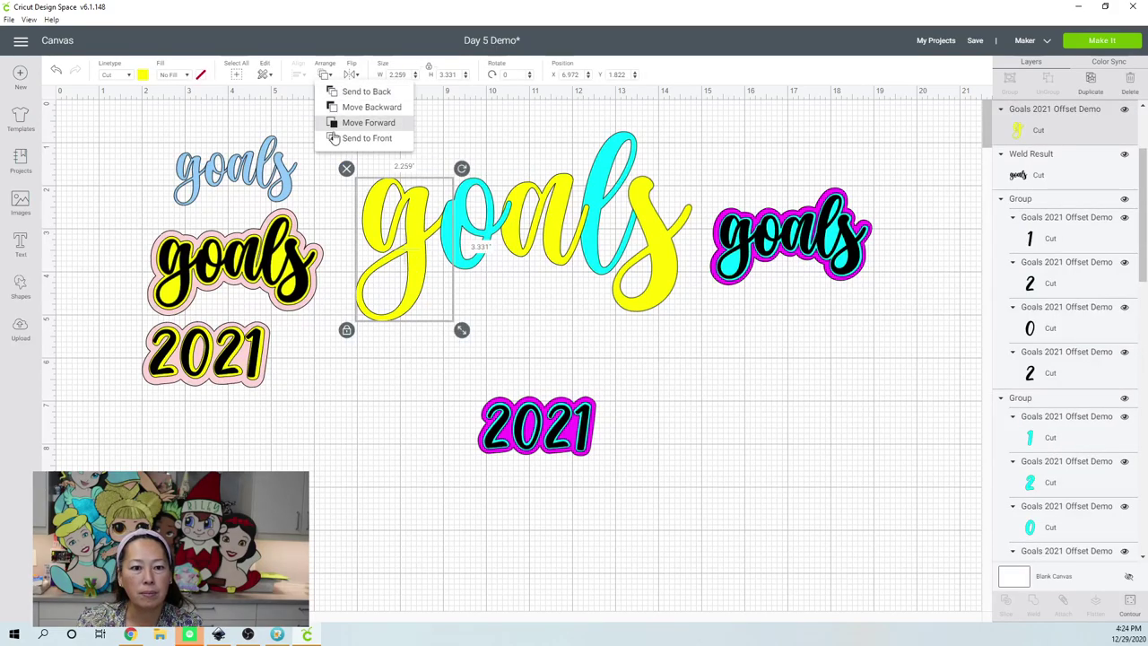
pyautogui.click(334, 136)
pyautogui.click(801, 366)
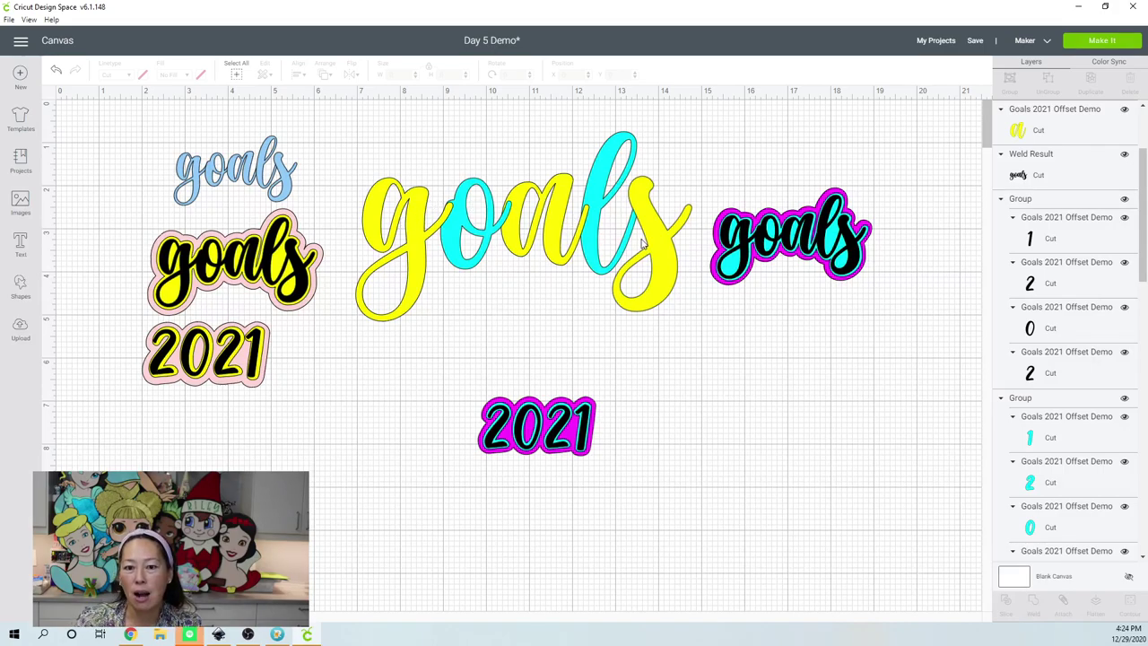
# Weld all the large goals letters together and select the cyan Weld Result
pyautogui.moveTo(367, 141); pyautogui.dragTo(662, 244)
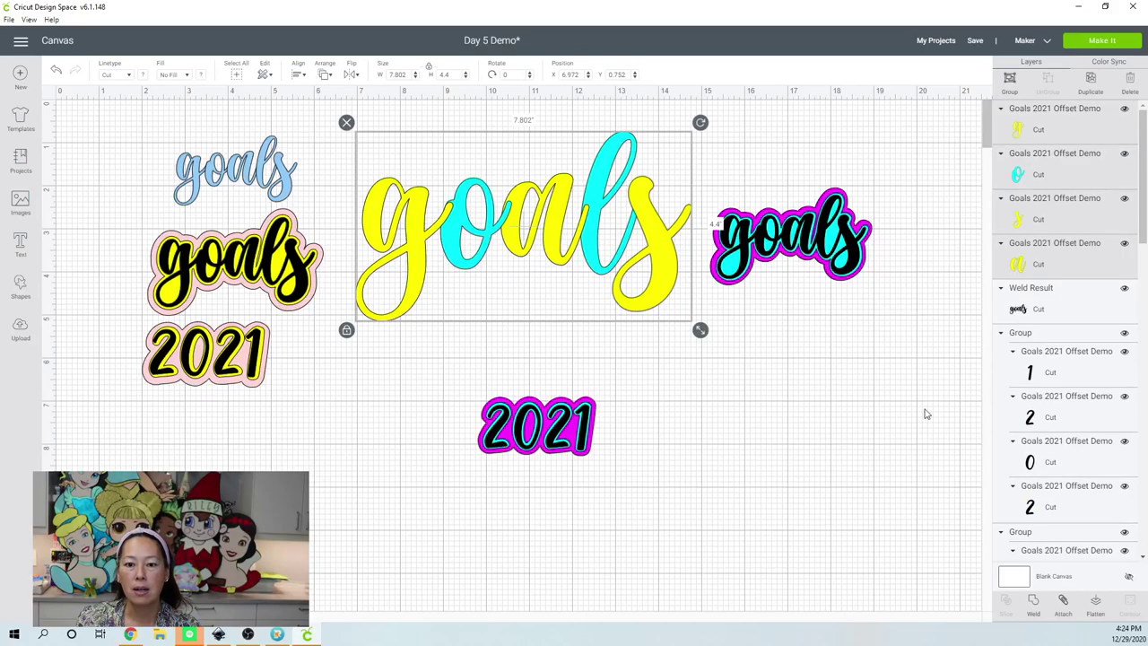
pyautogui.click(1030, 612)
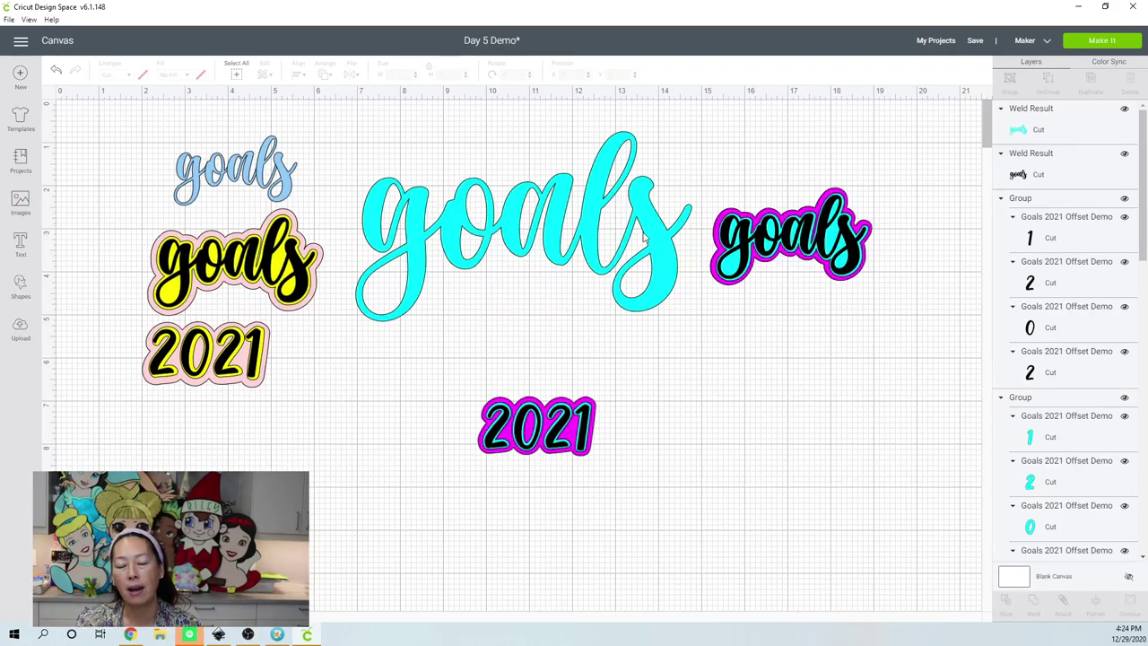
pyautogui.click(642, 261)
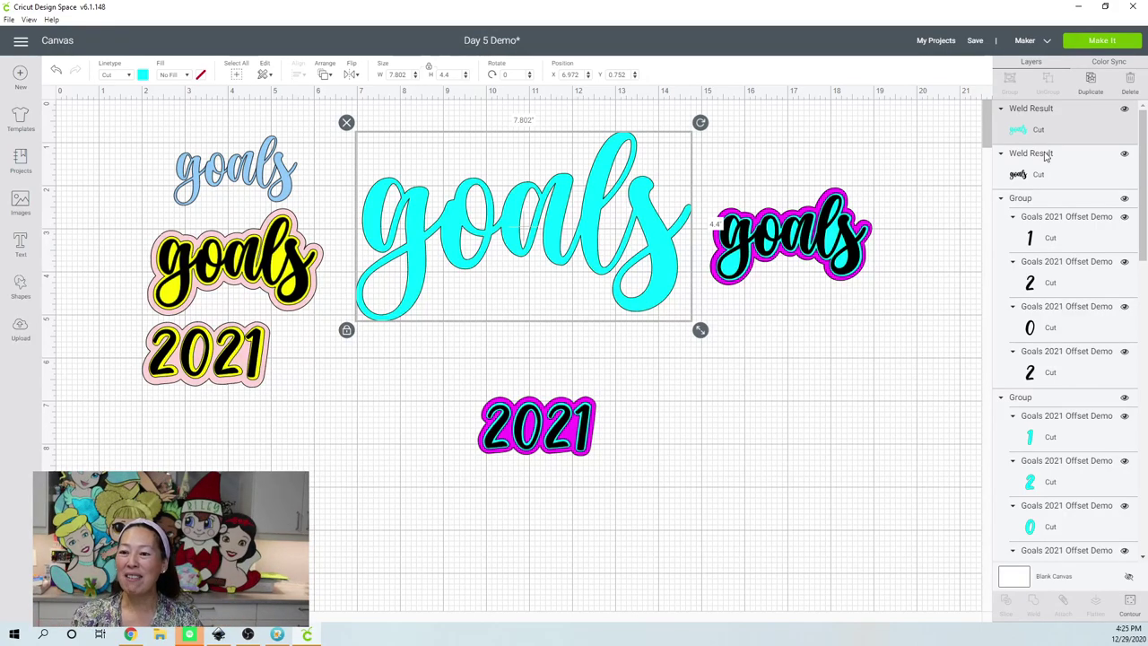
# Delete the three left-hand designs, move the black 2021 off its backing, and preview the cut mats
pyautogui.moveTo(97, 137); pyautogui.dragTo(284, 445)
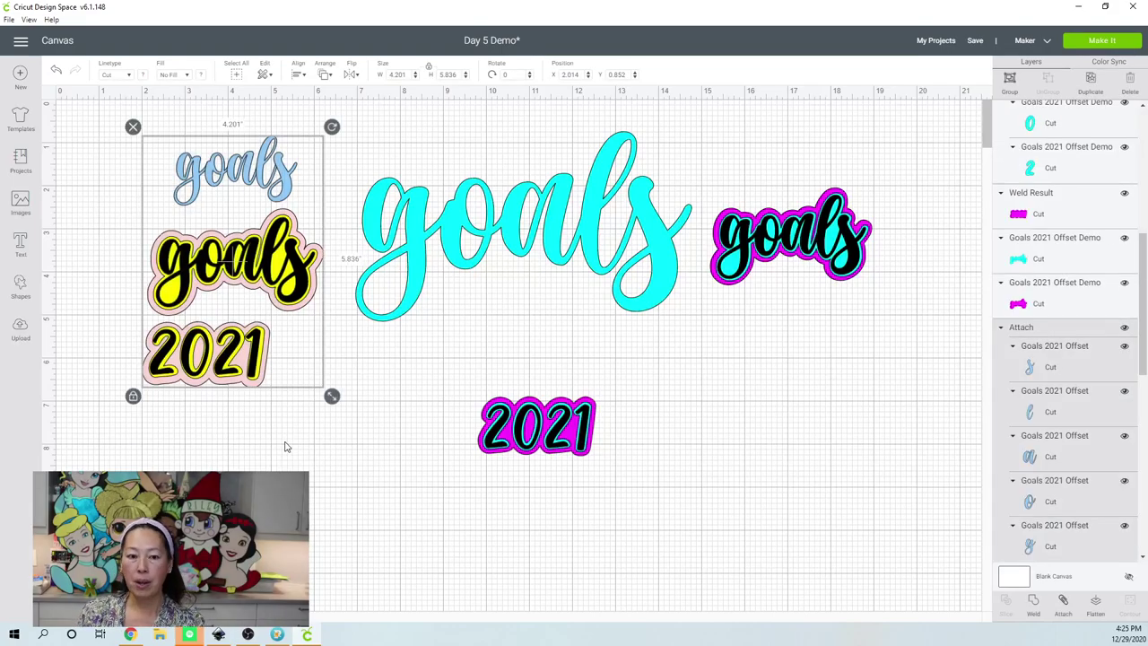
pyautogui.press('Delete')
pyautogui.click(563, 435)
pyautogui.moveTo(563, 435); pyautogui.dragTo(789, 413)
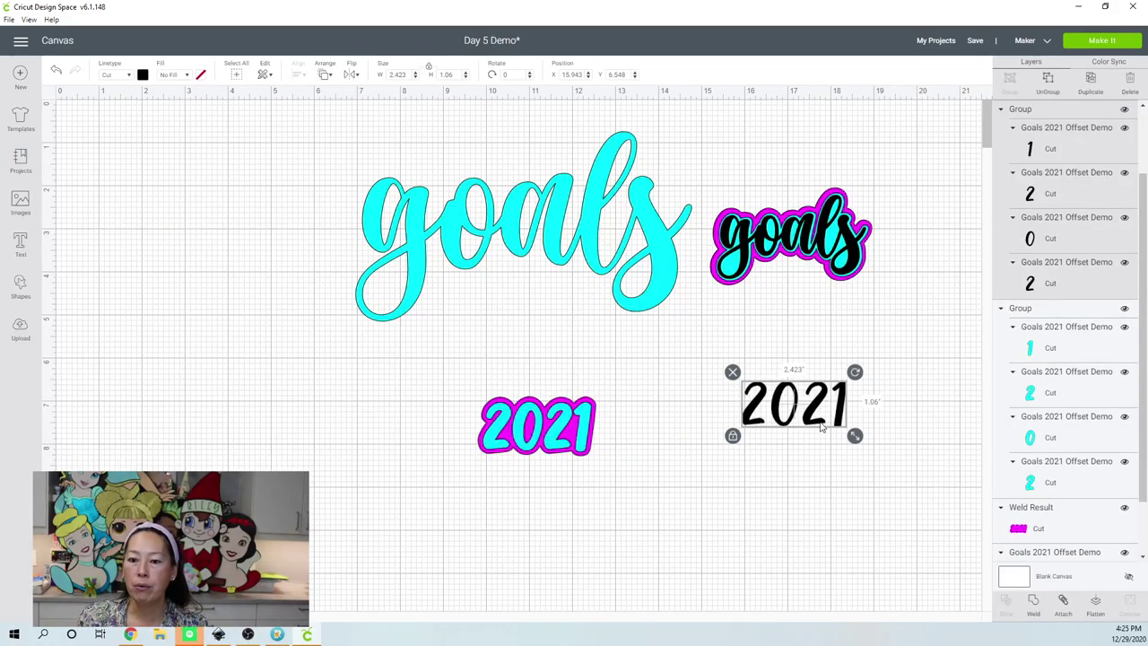
pyautogui.click(1099, 42)
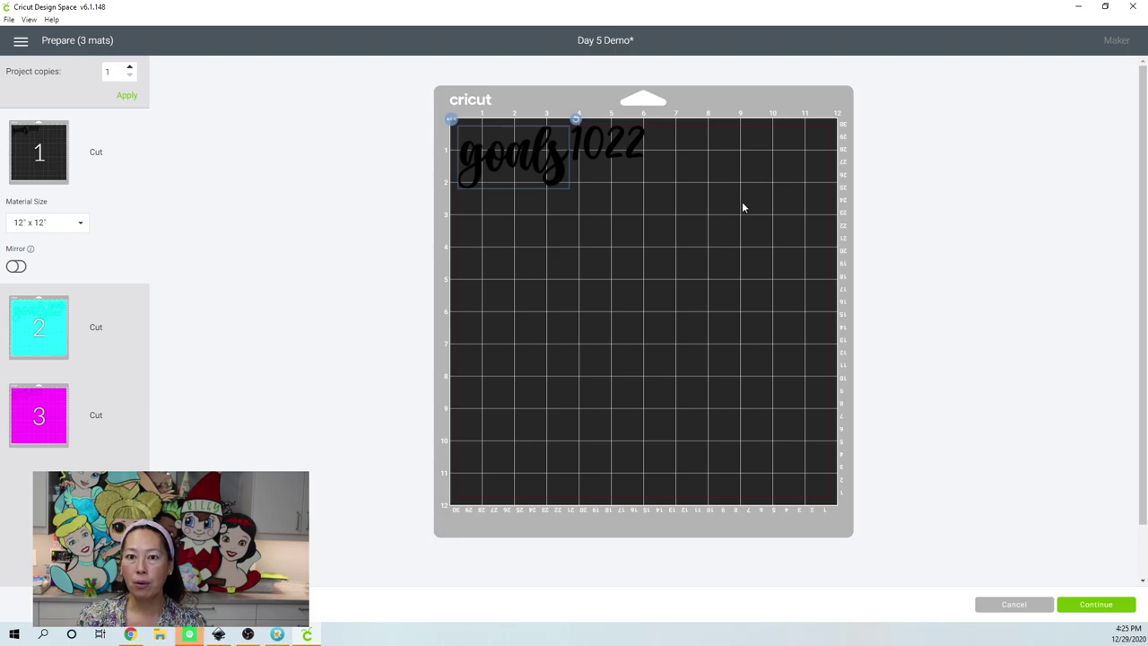
# Preview mat 2 (cyan) and mat 3 (magenta), then cancel back to the Day 5 Demo canvas
pyautogui.click(49, 332)
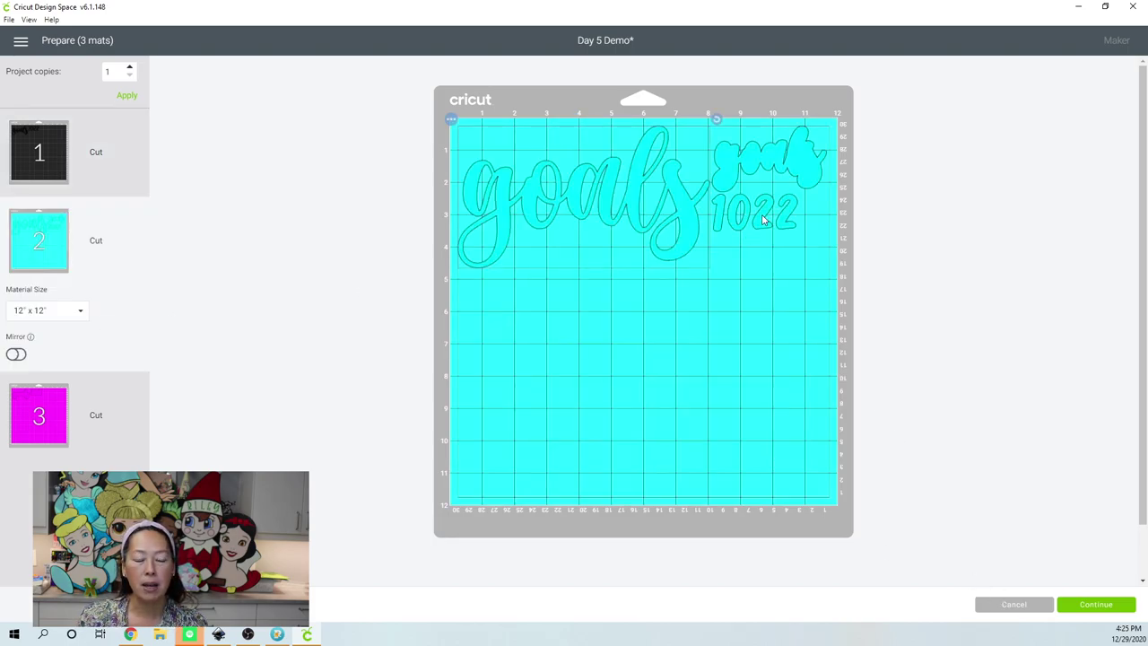
pyautogui.click(56, 418)
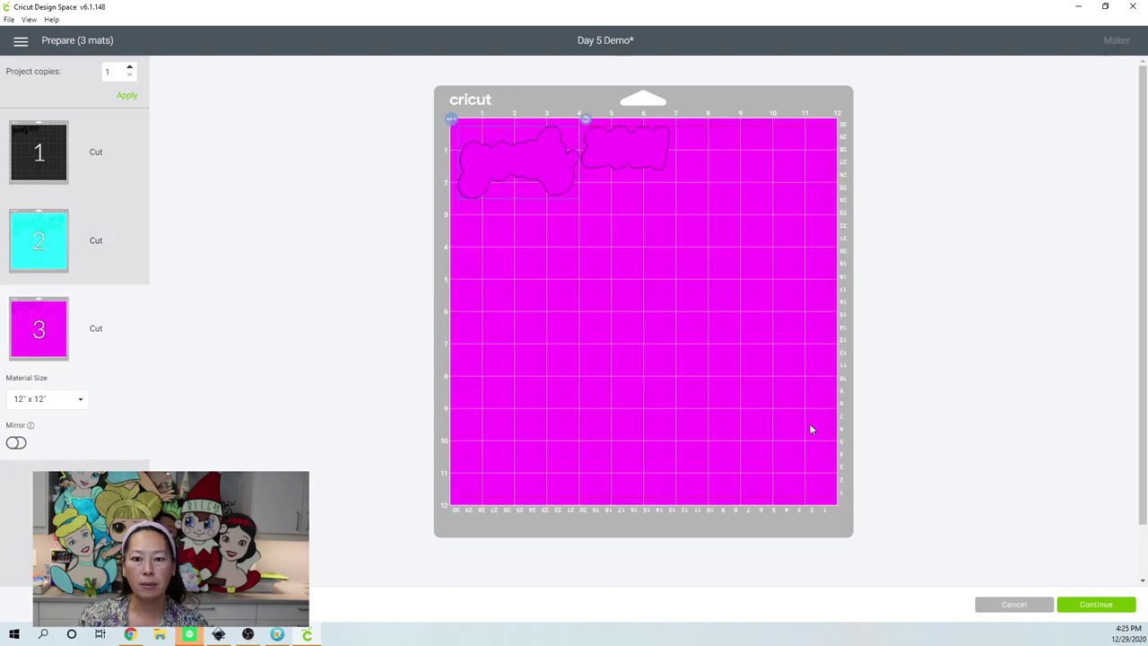
pyautogui.click(1005, 603)
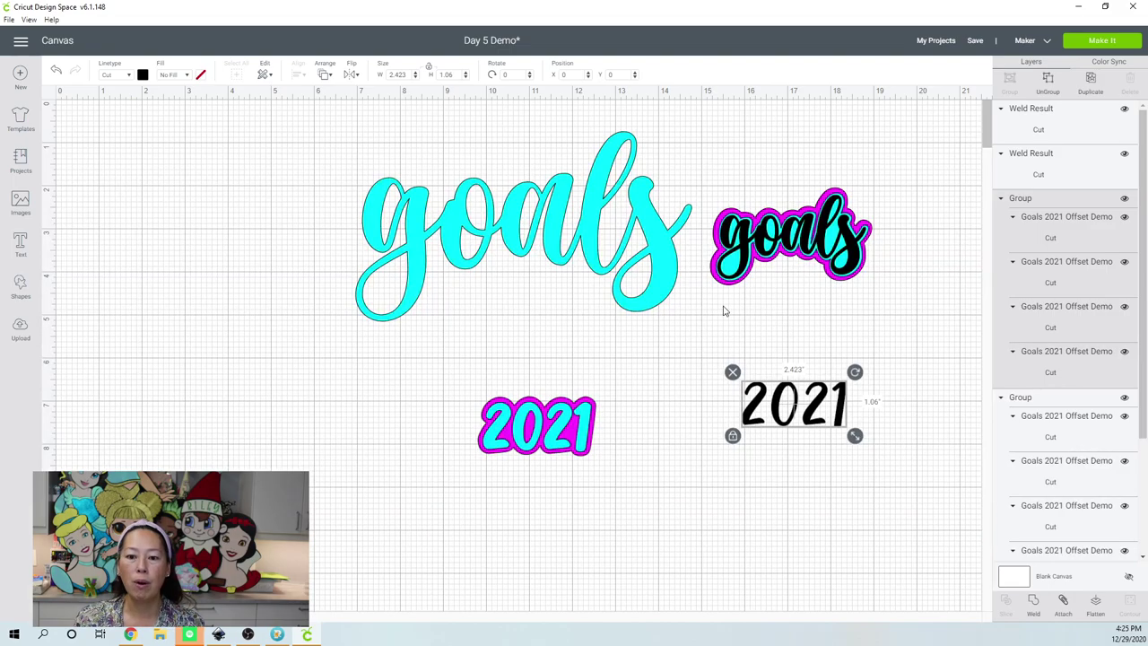
# Select all the black 2021 digits and attach them together
pyautogui.click(853, 456)
pyautogui.moveTo(862, 438)
pyautogui.mouseDown()
pyautogui.moveTo(707, 410)
pyautogui.moveTo(716, 380)
pyautogui.mouseUp()
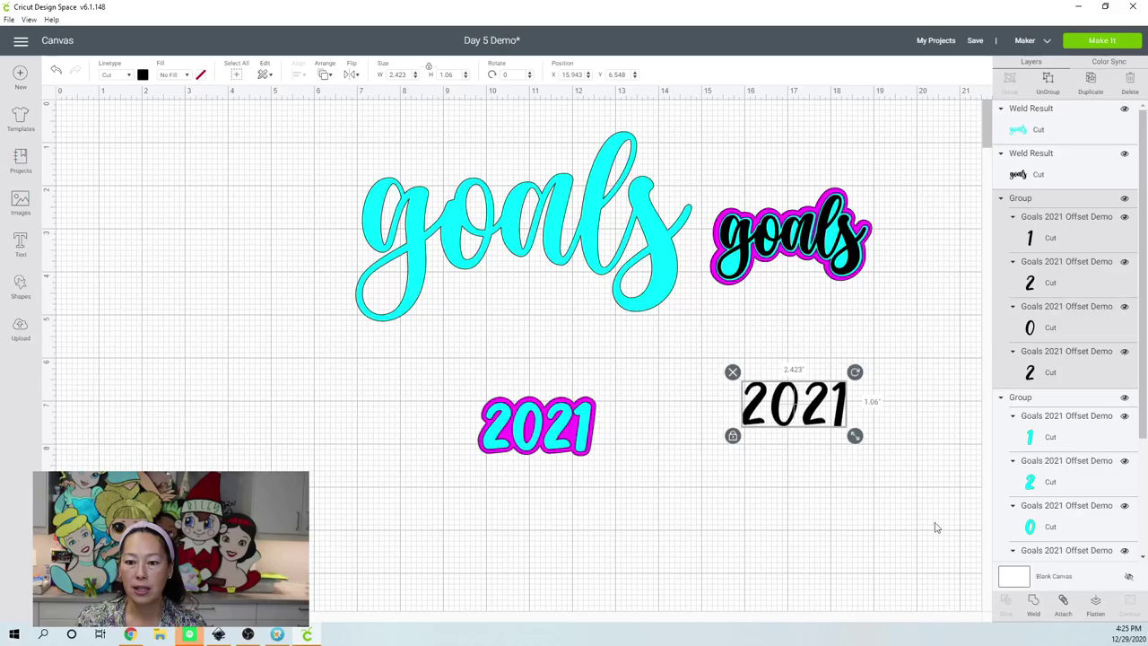
pyautogui.click(1065, 607)
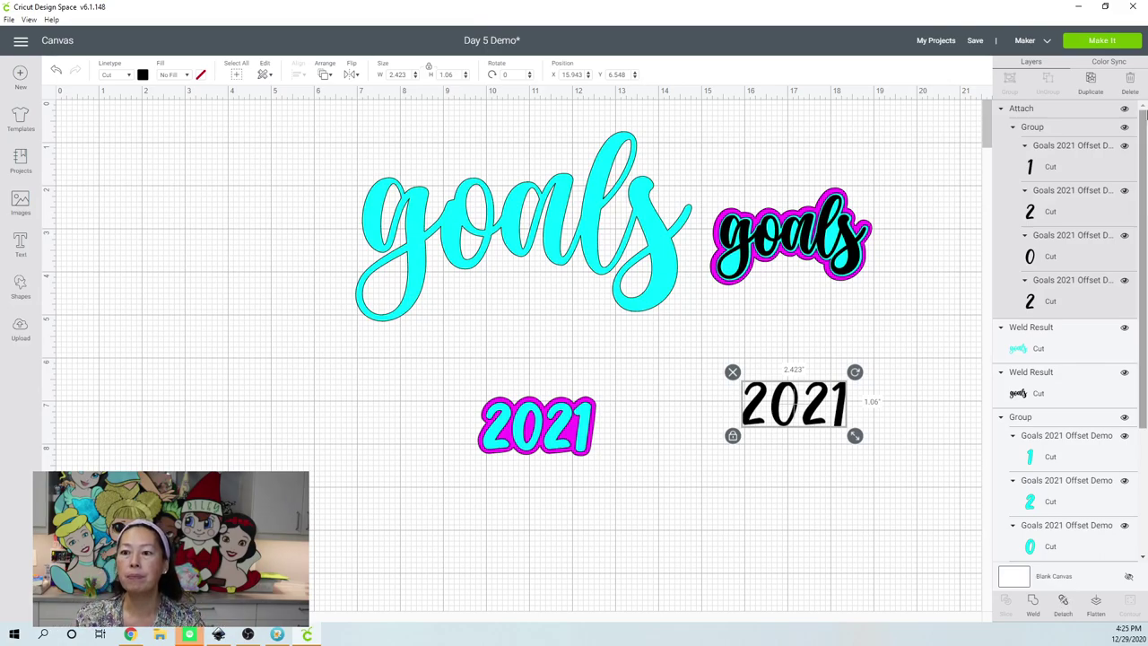
# Send the project to mat preparation, preview the cyan mat, then return to the canvas
pyautogui.click(1102, 41)
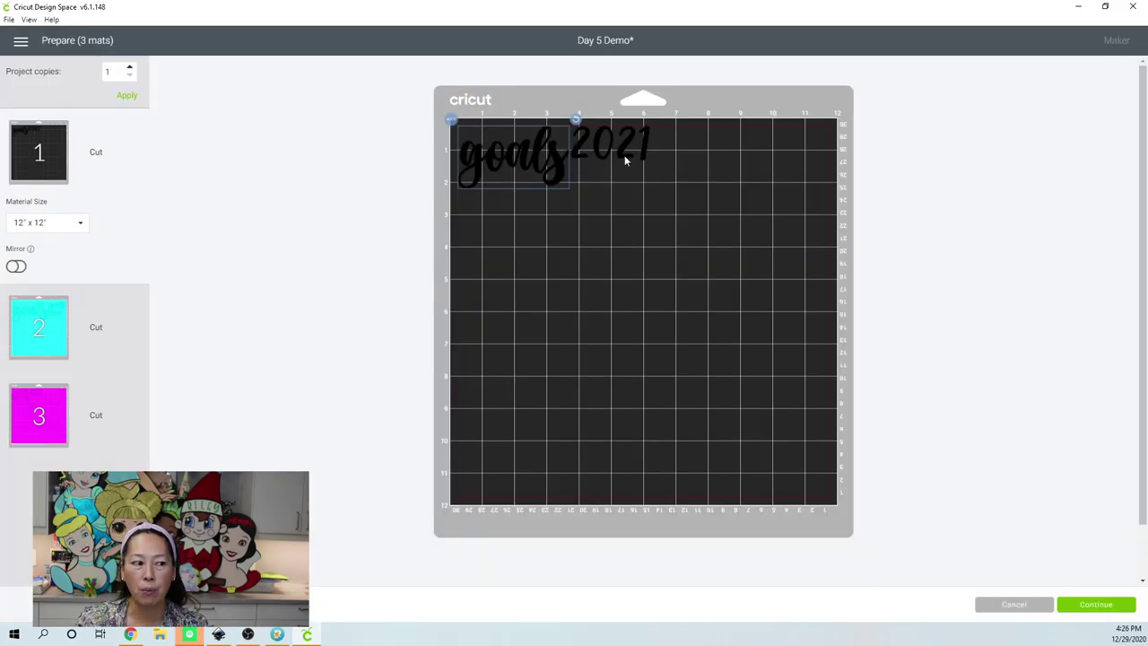
pyautogui.click(20, 325)
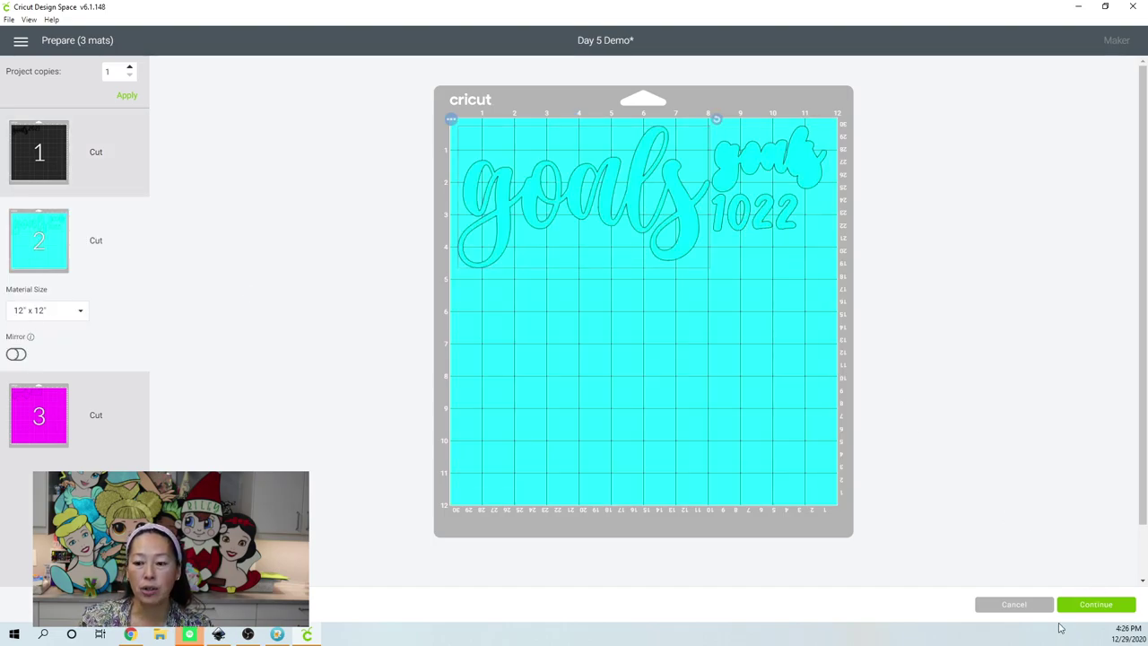
pyautogui.click(1019, 608)
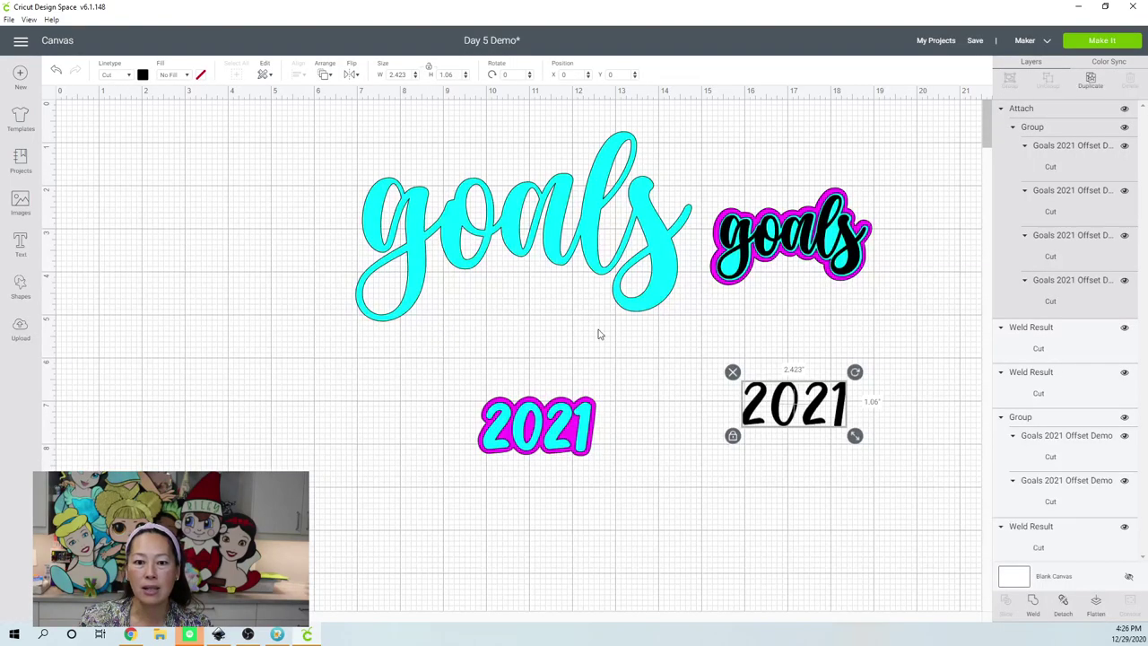
# Move the cyan 2021 left off its magenta backing, attach its digits, and send to mat preparation
pyautogui.click(552, 452)
pyautogui.moveTo(552, 452); pyautogui.dragTo(326, 443)
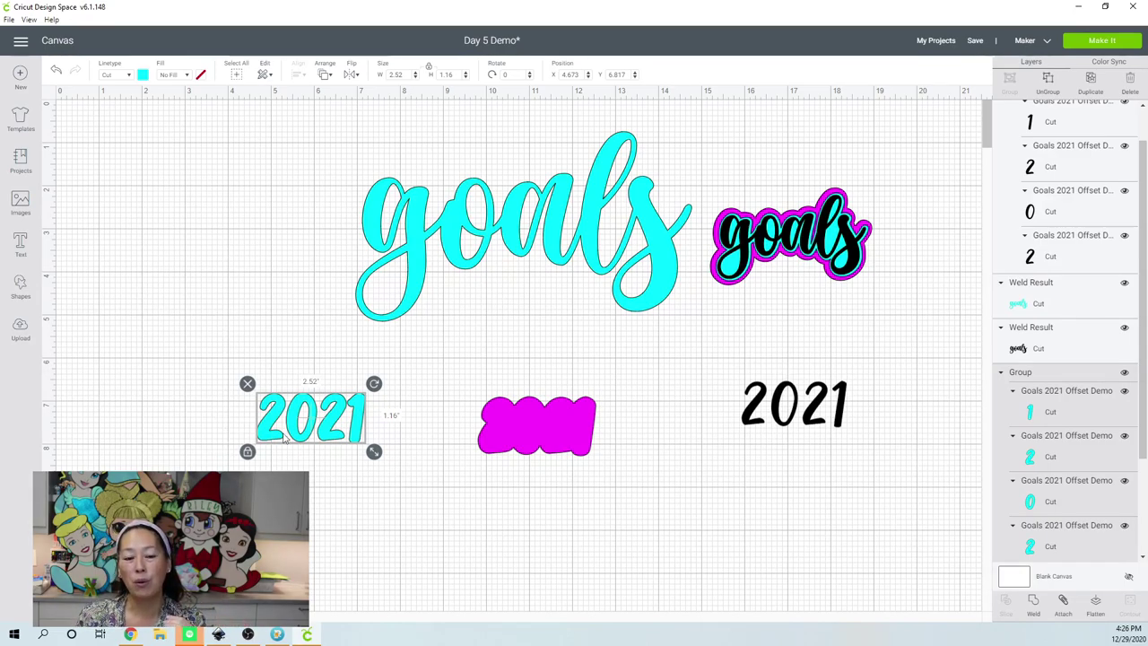
pyautogui.click(1072, 607)
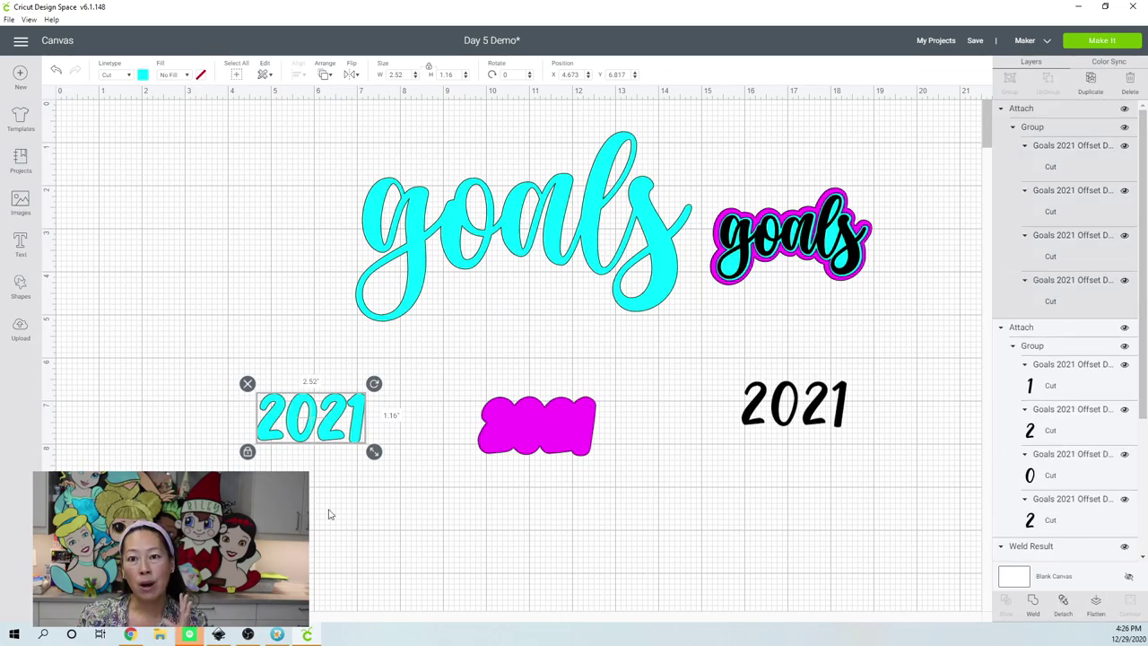
pyautogui.click(1106, 42)
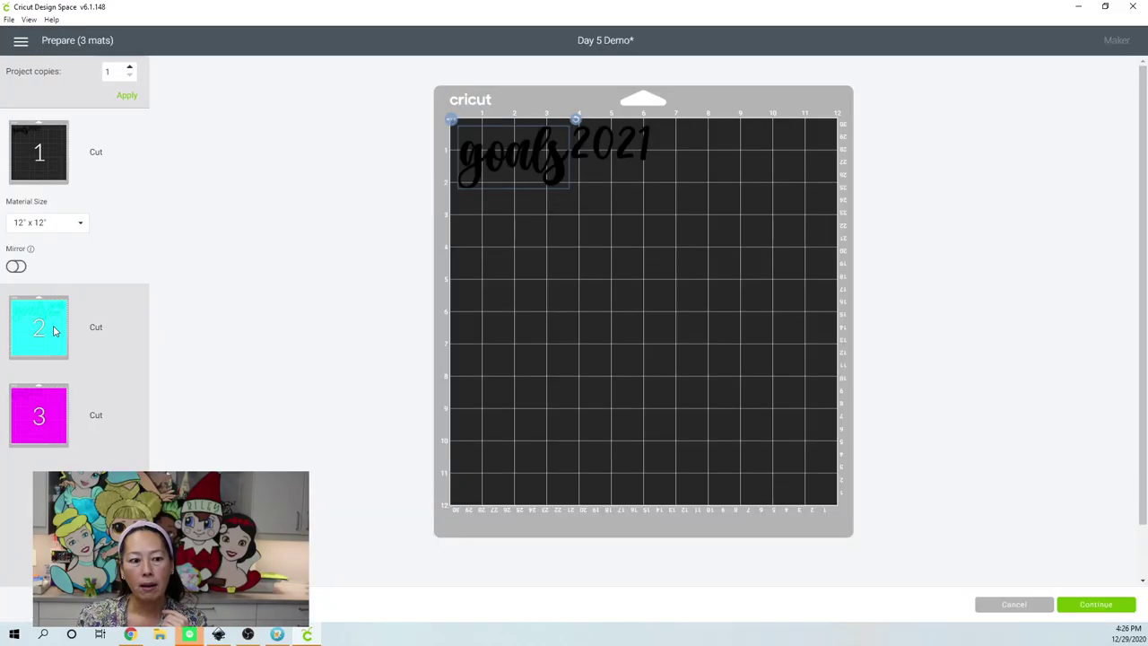
# Check that the cyan mat holds goals and the attached 2021, then return to the canvas
pyautogui.click(57, 329)
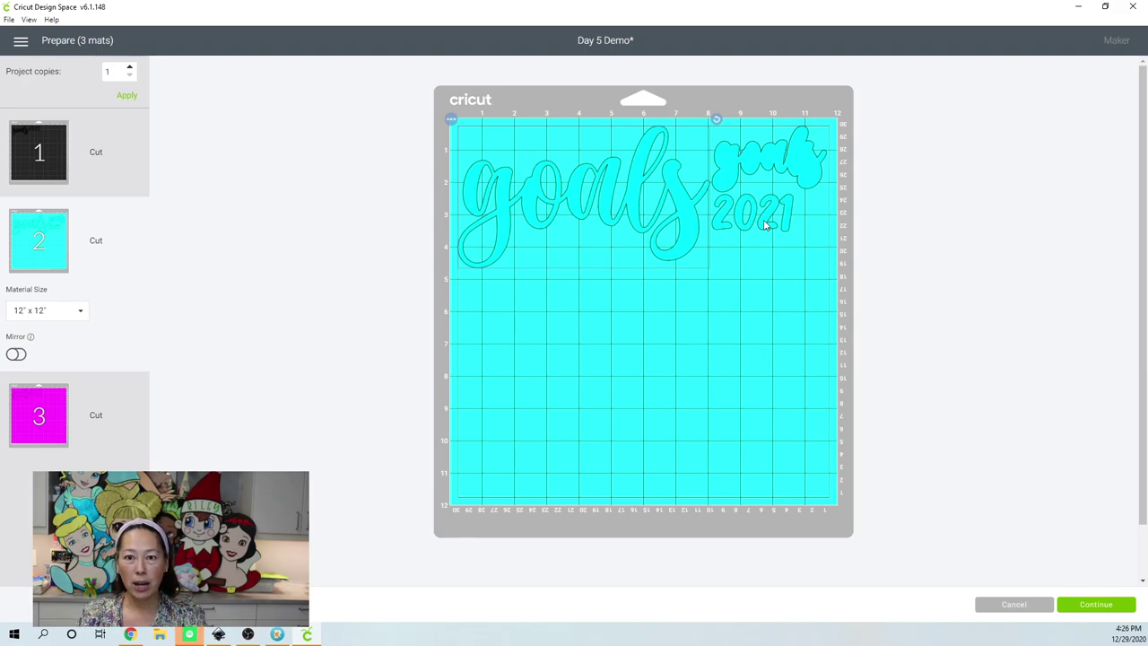
pyautogui.click(1020, 605)
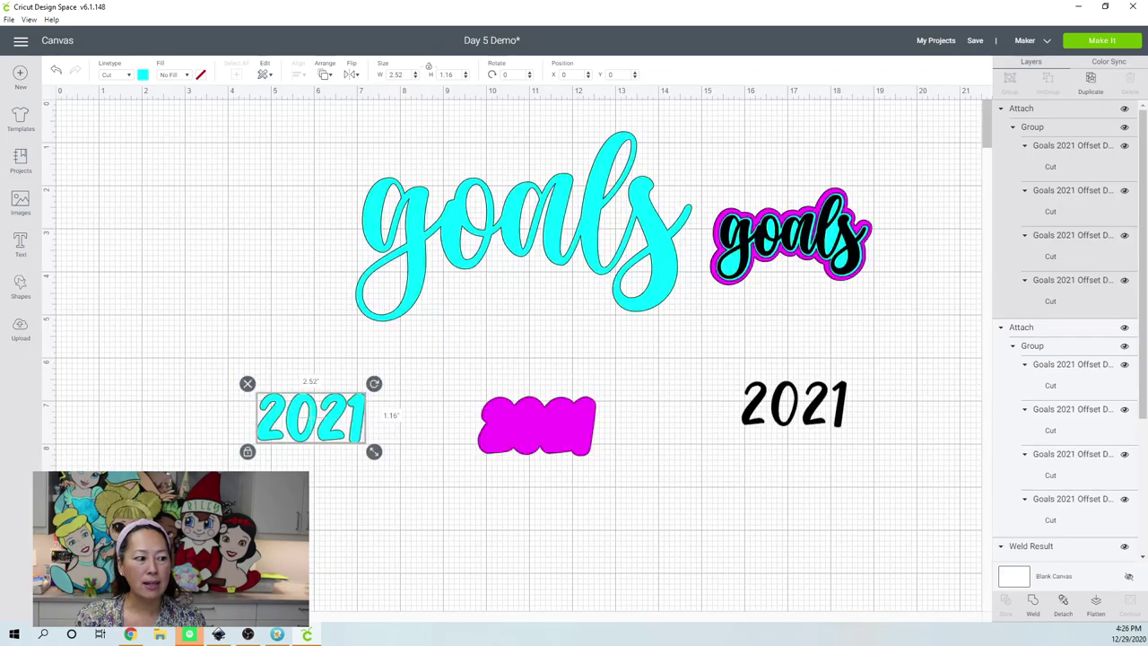